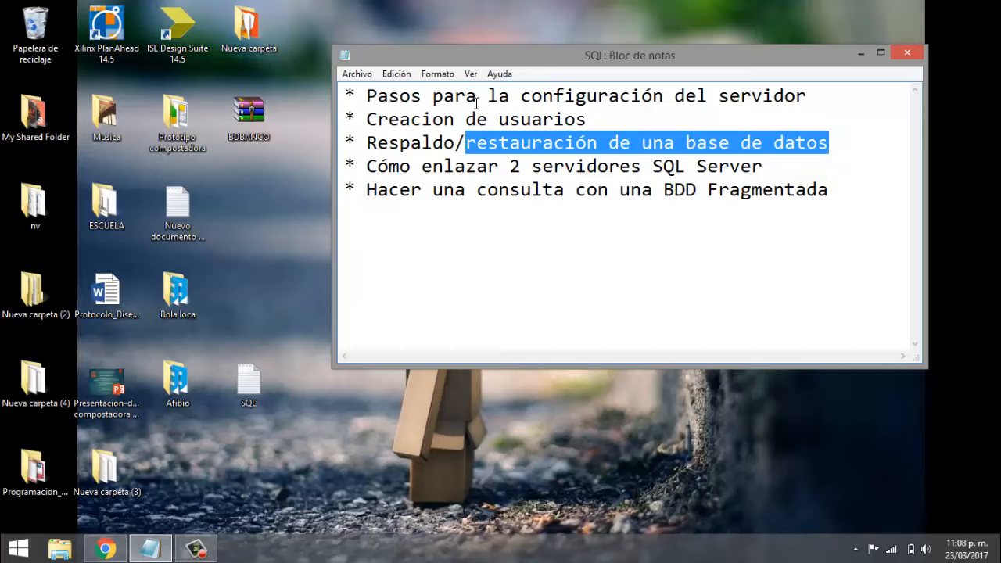
- Select the first topic line in the SQL notes, then minimize Notepad to show the desktop
left_click(449, 124)
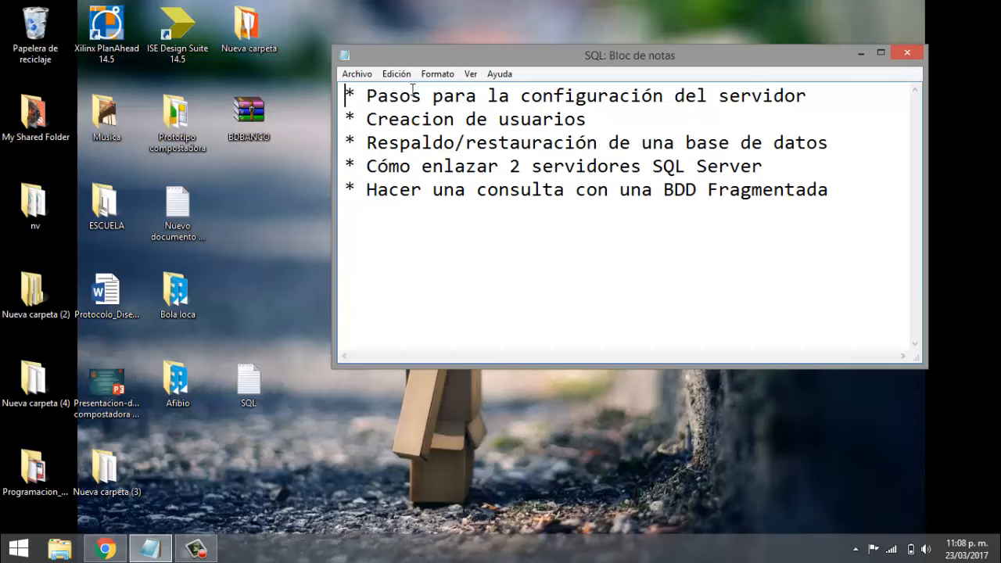
left_click_drag(345, 95, 826, 96)
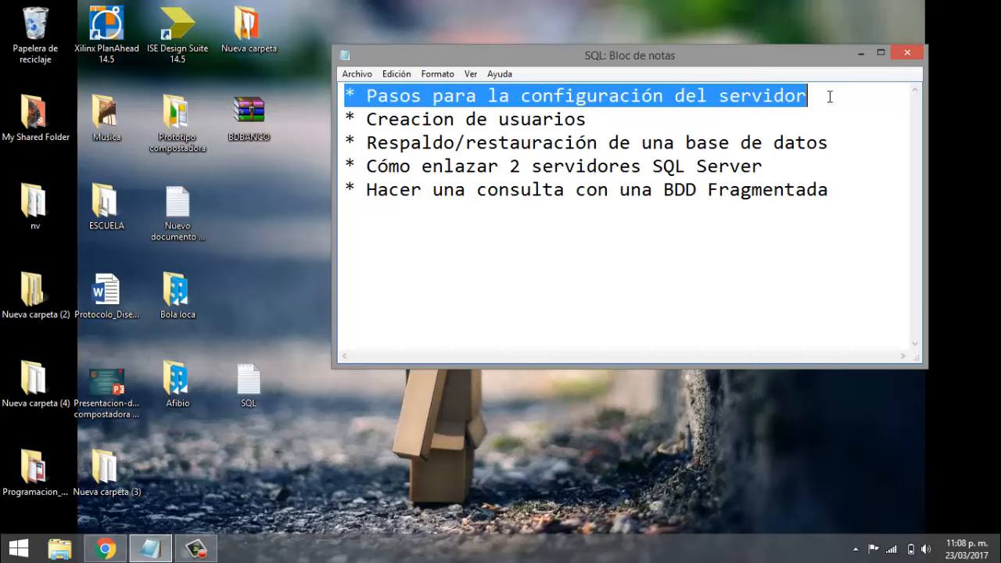
left_click(862, 54)
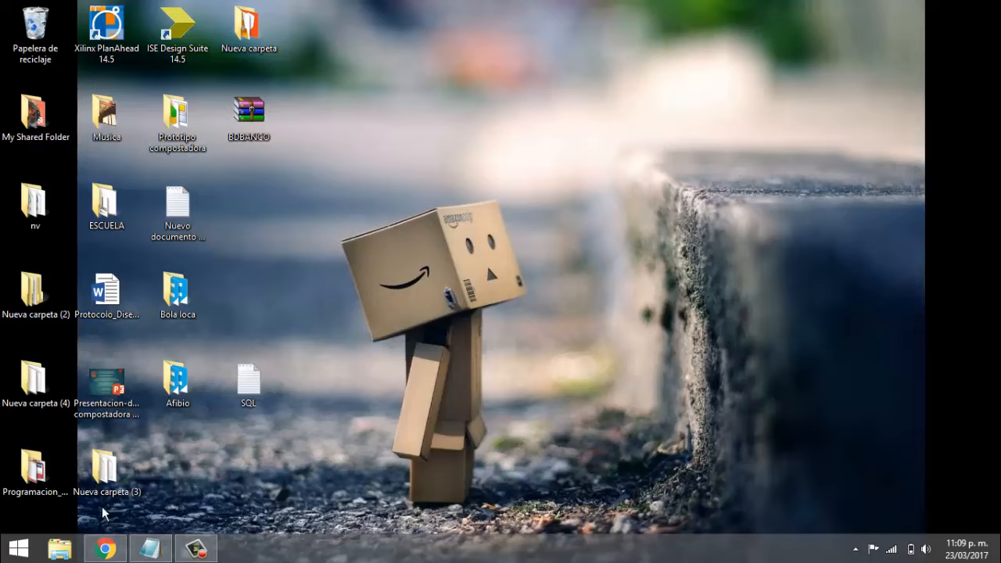
- Search 'ejec' to reach Run and launch services.msc
mouse_move(947, 284)
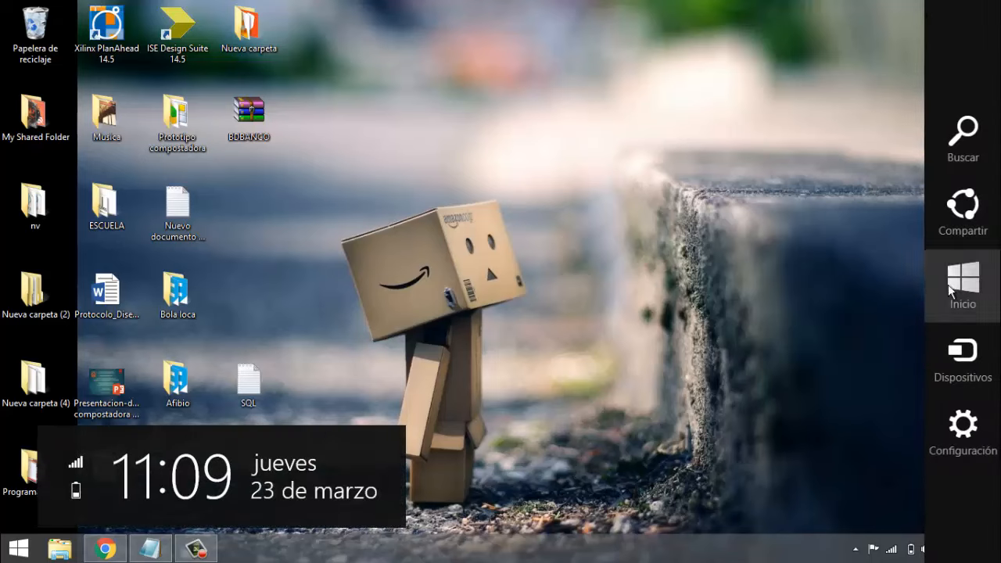
left_click(961, 132)
type("ejecutar")
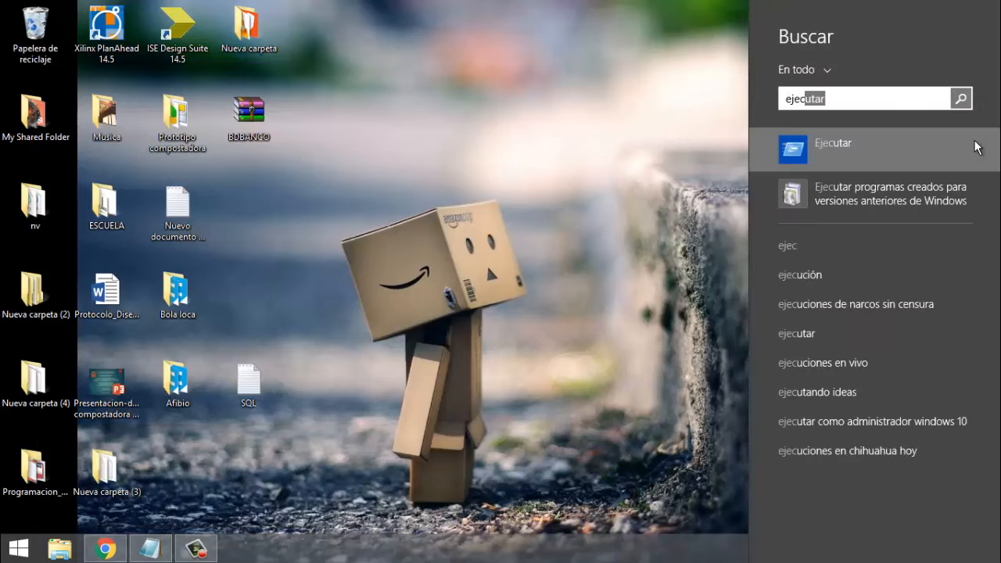
key("Return")
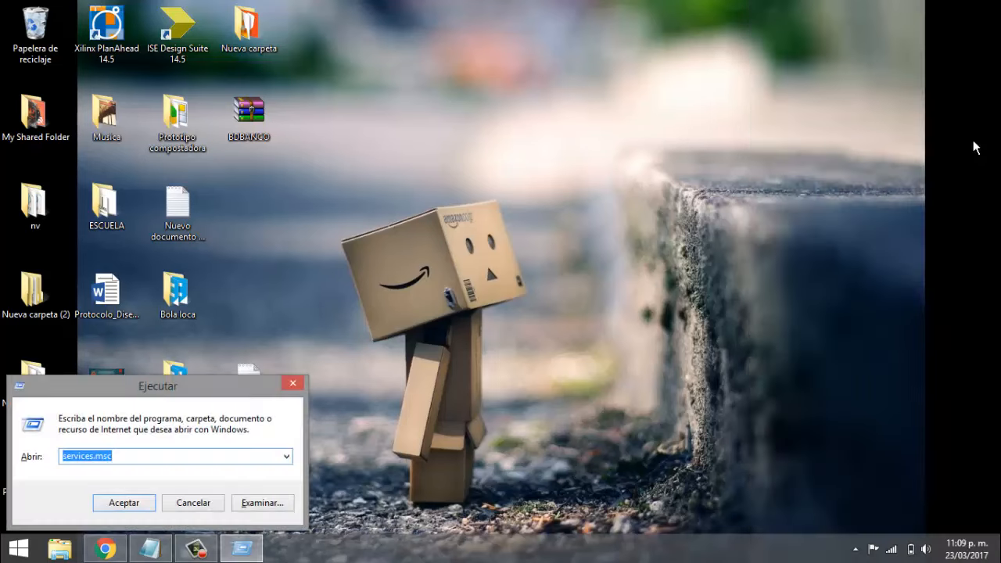
type("se")
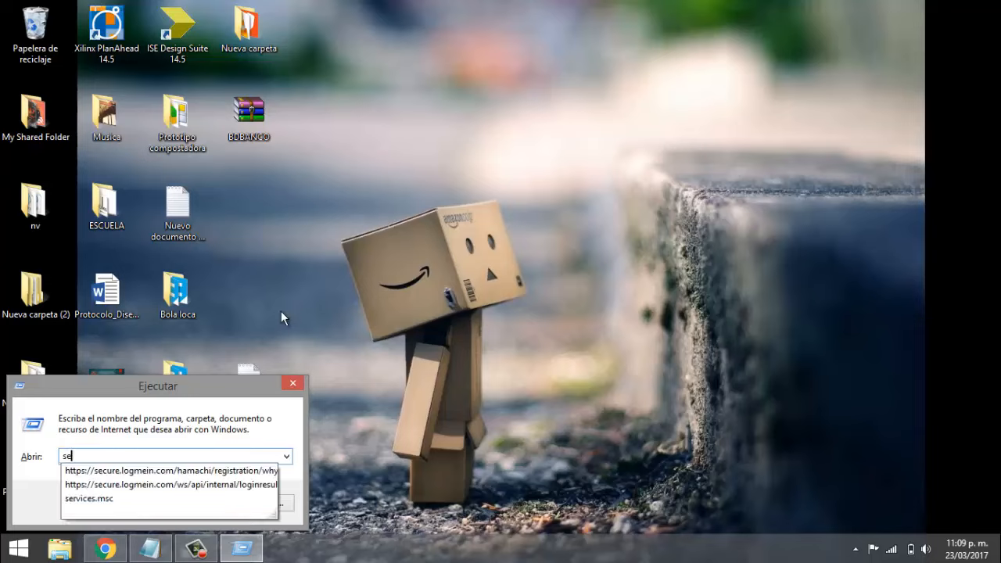
type("rvices")
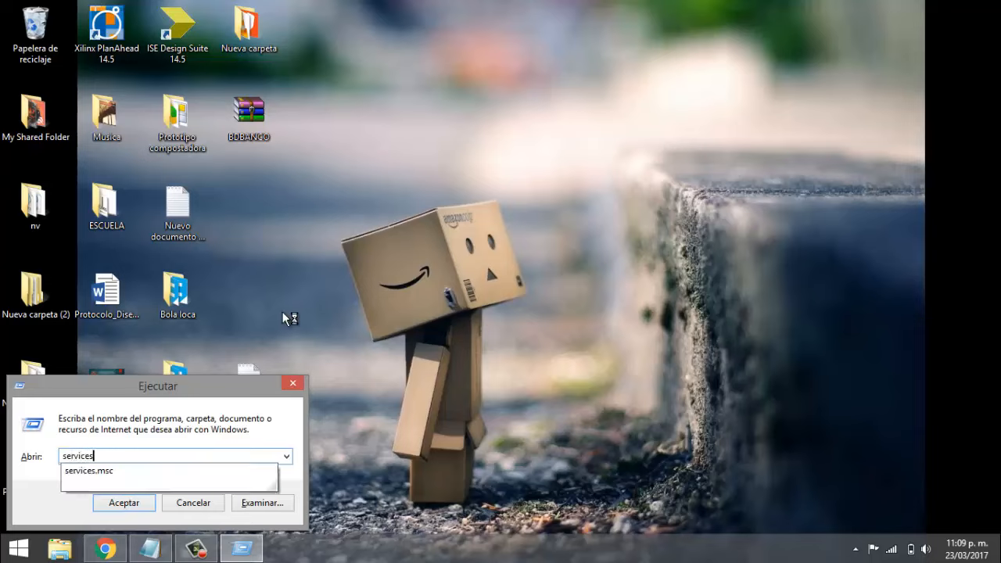
type(".msc")
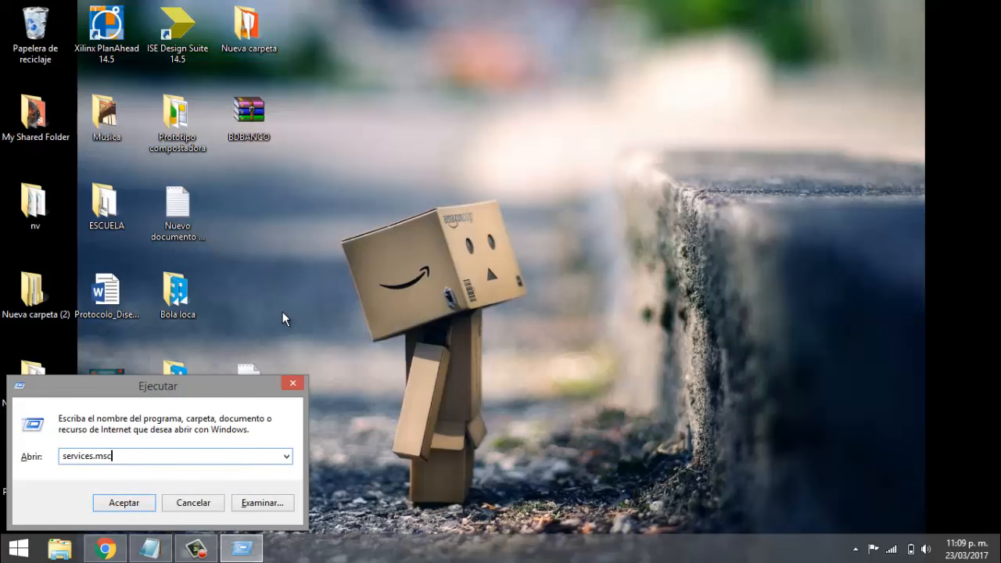
key("Return")
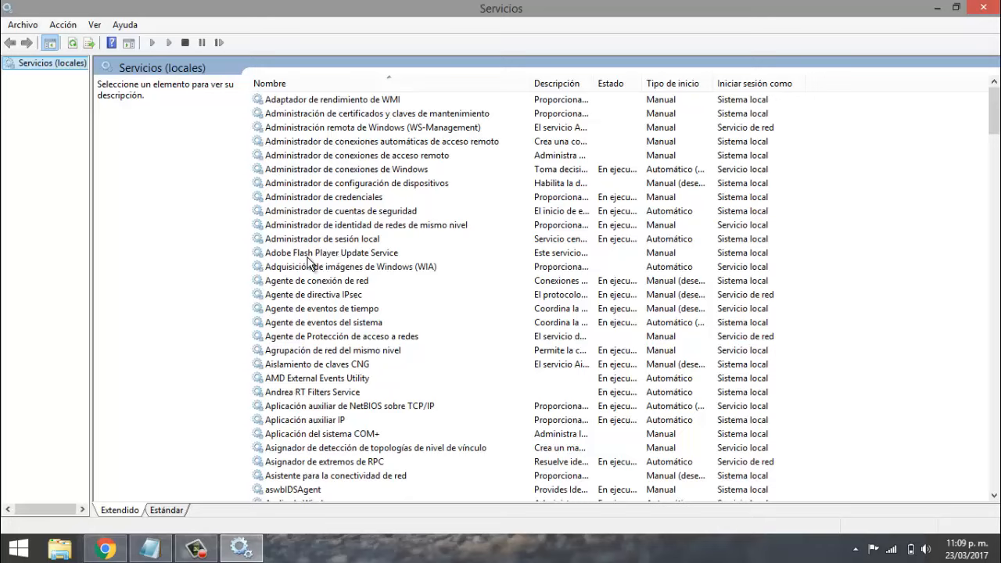
- Start the SQL Server (MECATRONICA17A) service
left_click(328, 339)
scroll(320, 367, "down", 20)
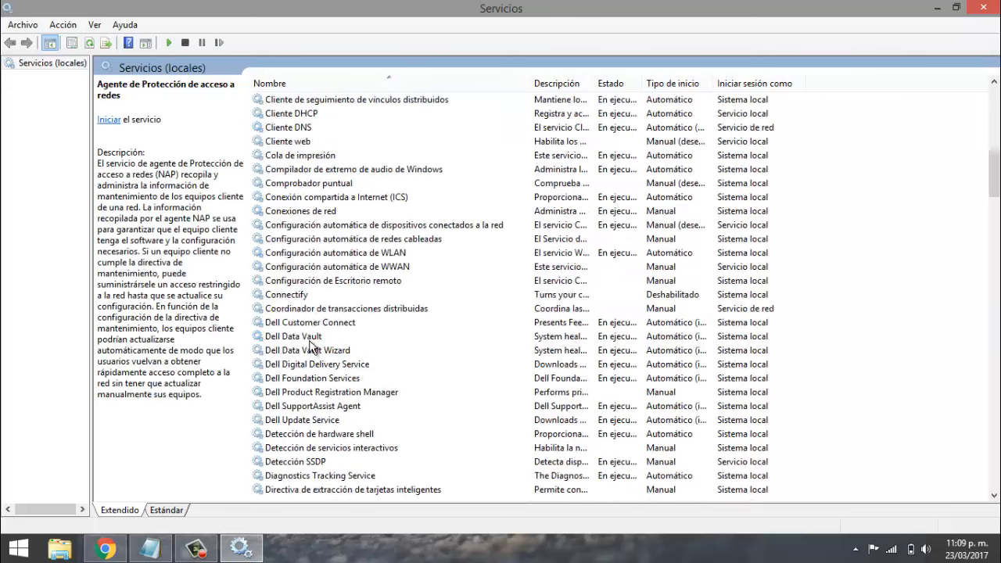
scroll(307, 340, "down", 2)
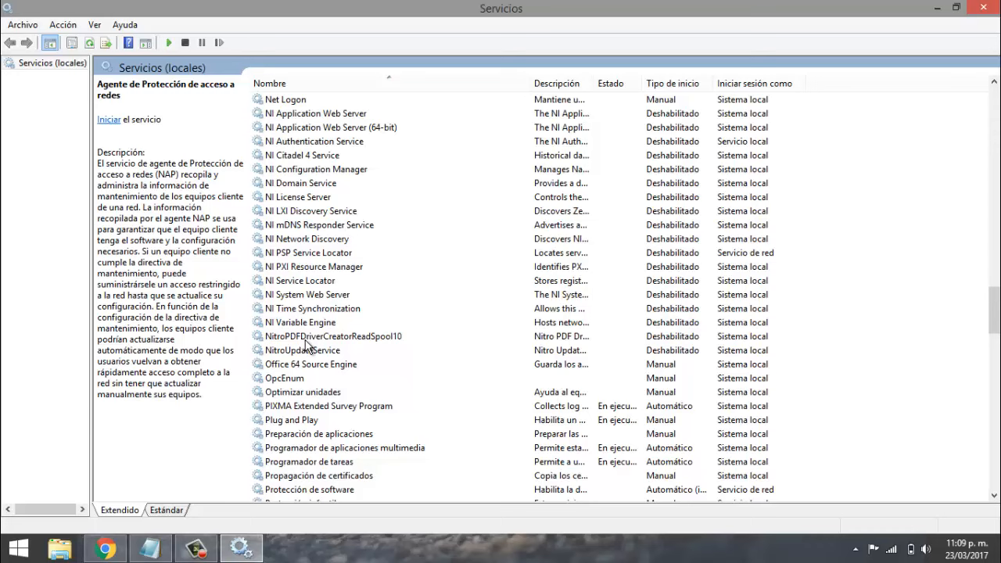
scroll(306, 344, "down", 16)
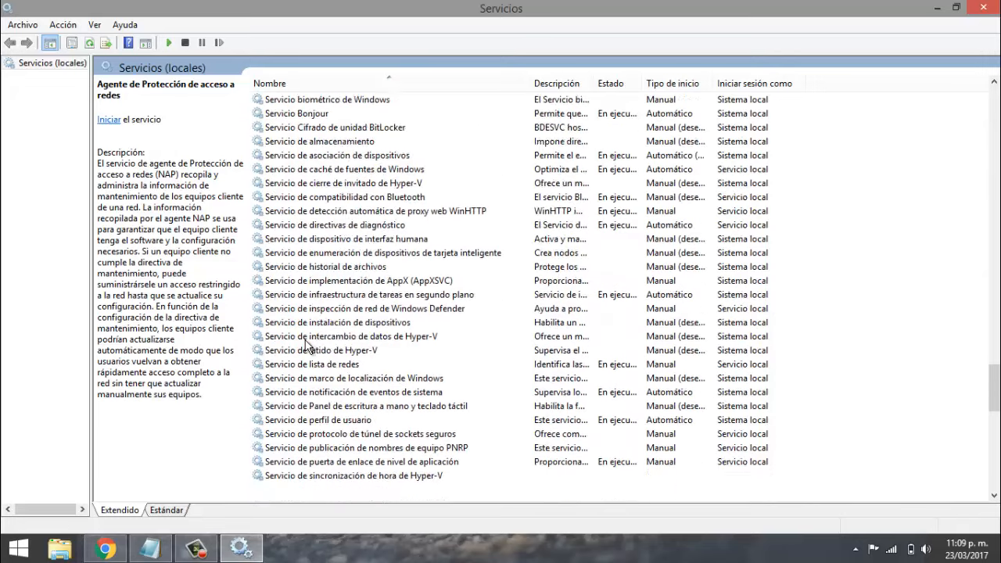
scroll(307, 344, "down", 8)
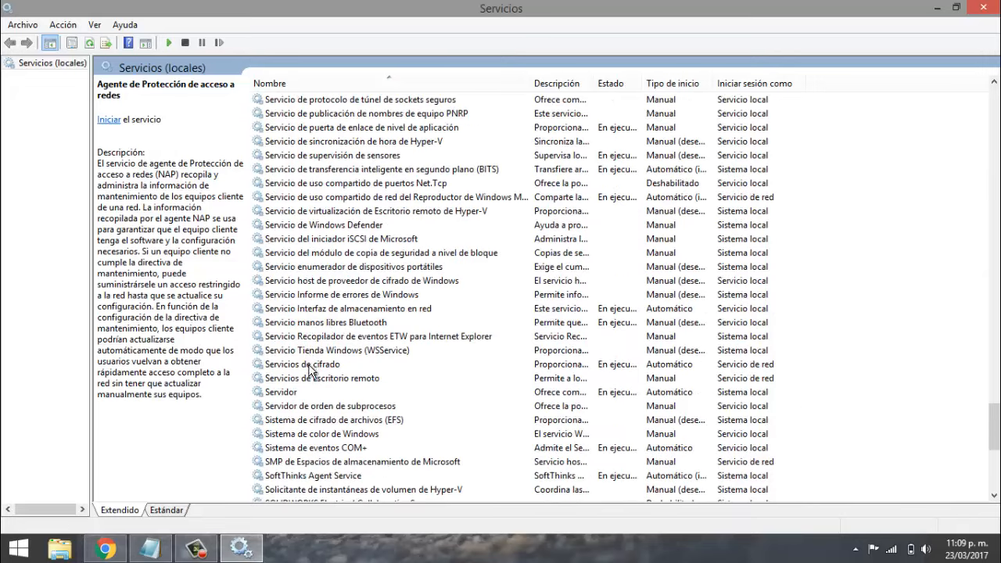
scroll(311, 364, "down", 4)
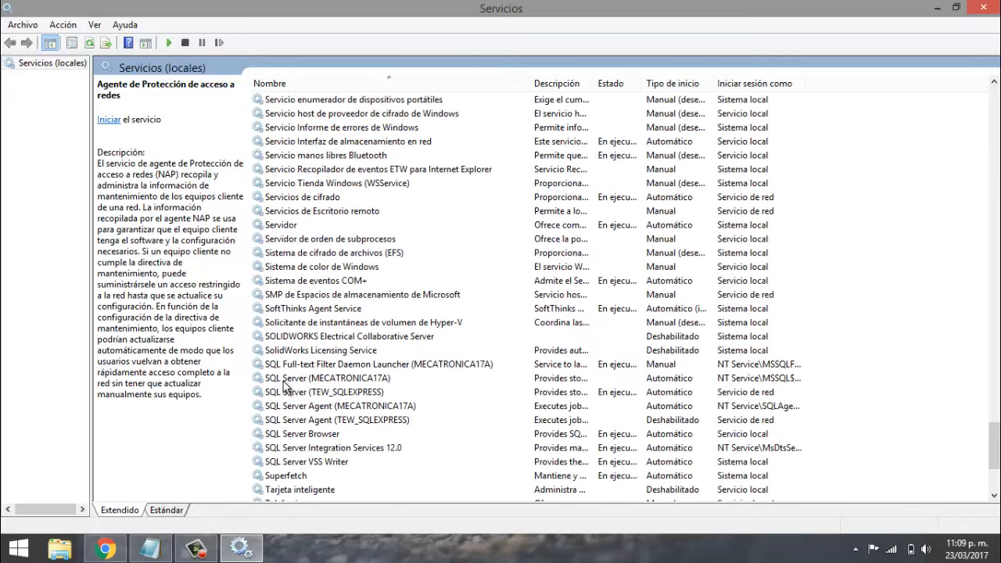
left_click(298, 380)
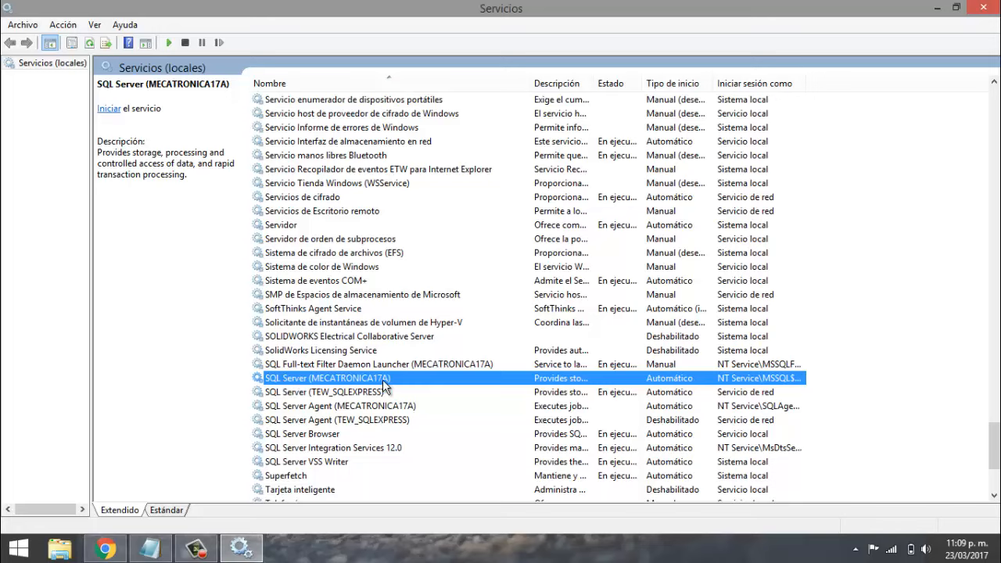
right_click(304, 379)
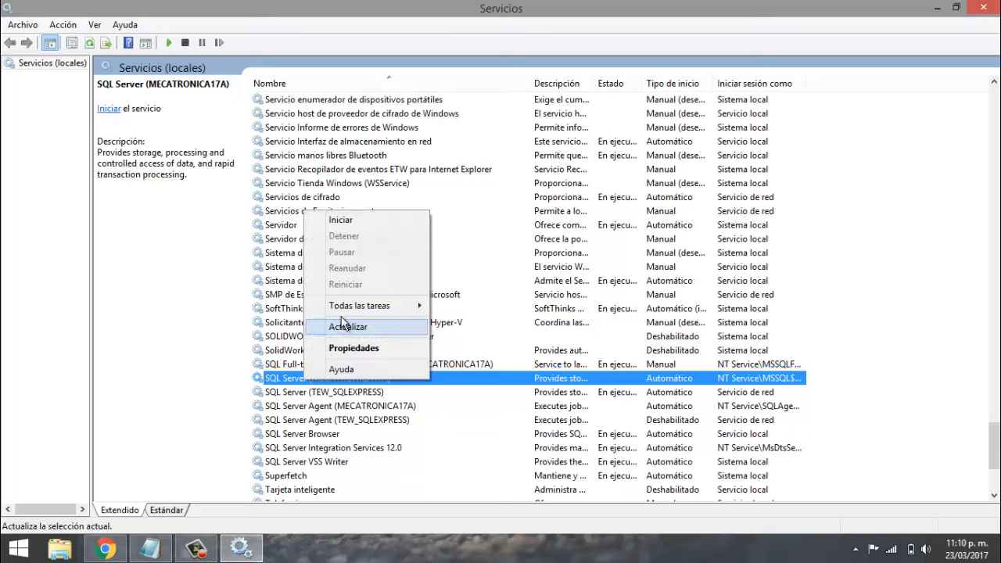
left_click(336, 219)
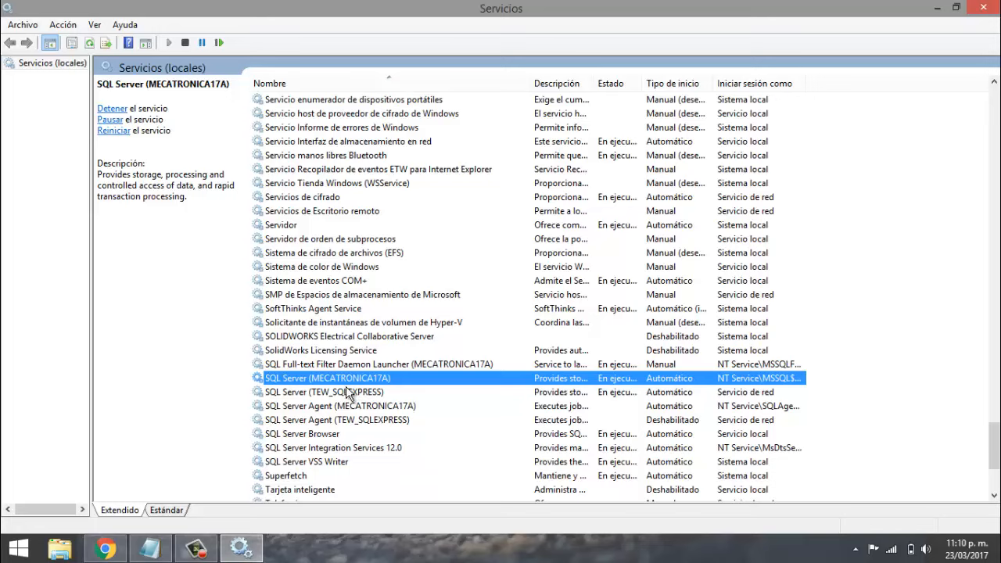
- Start the SQL Server Agent (MECATRONICA17A) service and minimize the Services console
right_click(349, 405)
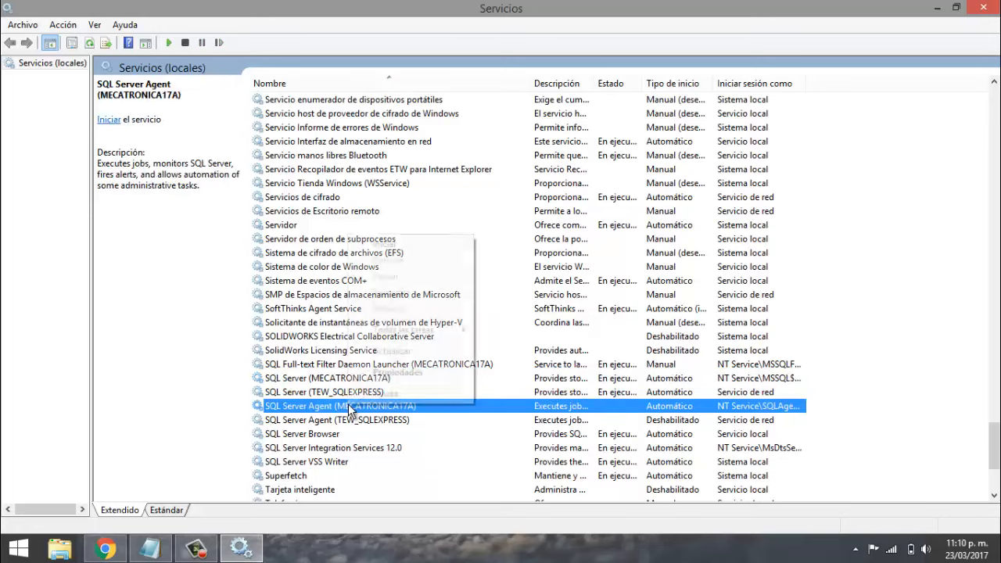
left_click(382, 246)
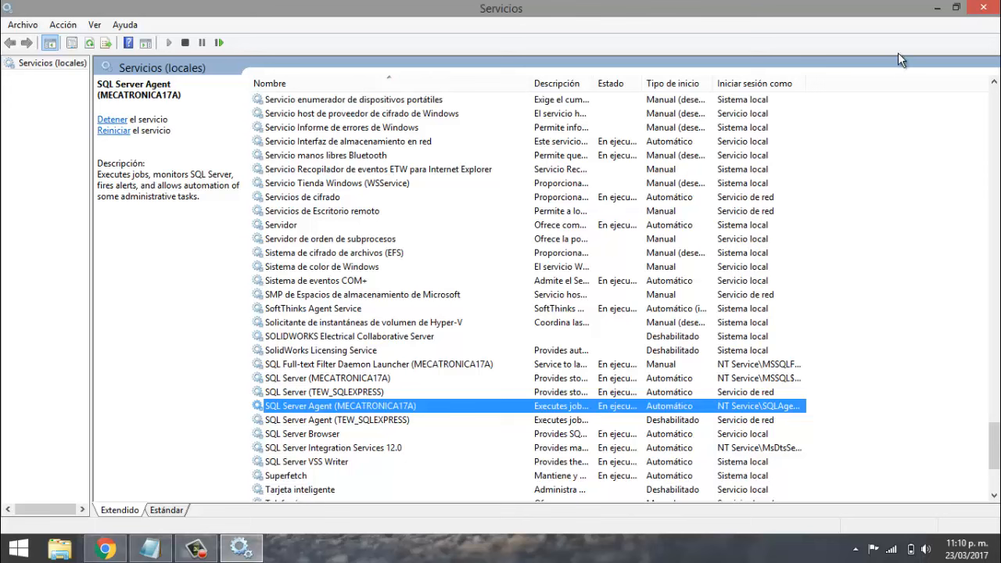
left_click(936, 7)
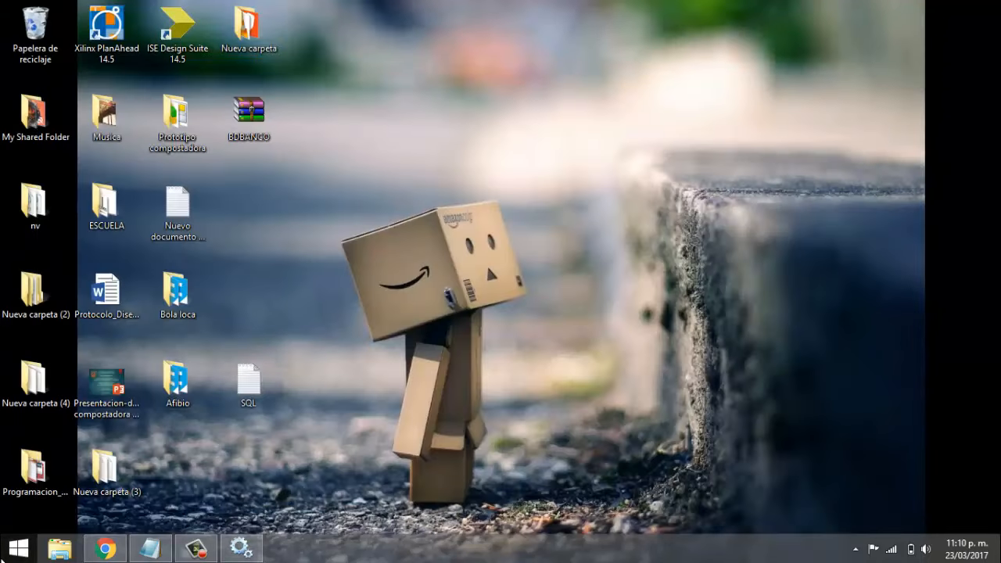
- Search 'sql' and launch SQL Server 2014 Management Studio from the results
left_click(5, 556)
left_click(352, 463)
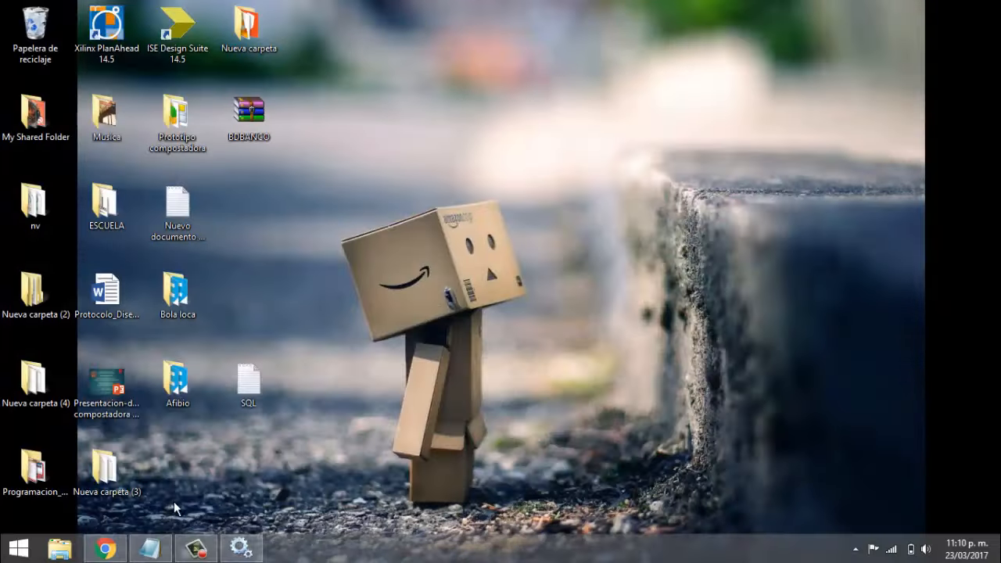
key("super+c")
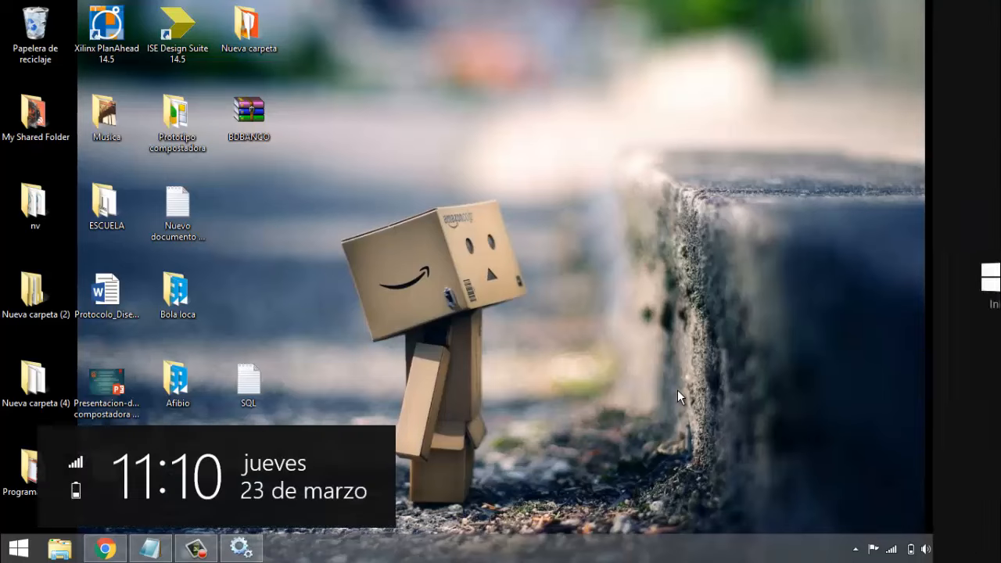
left_click(962, 133)
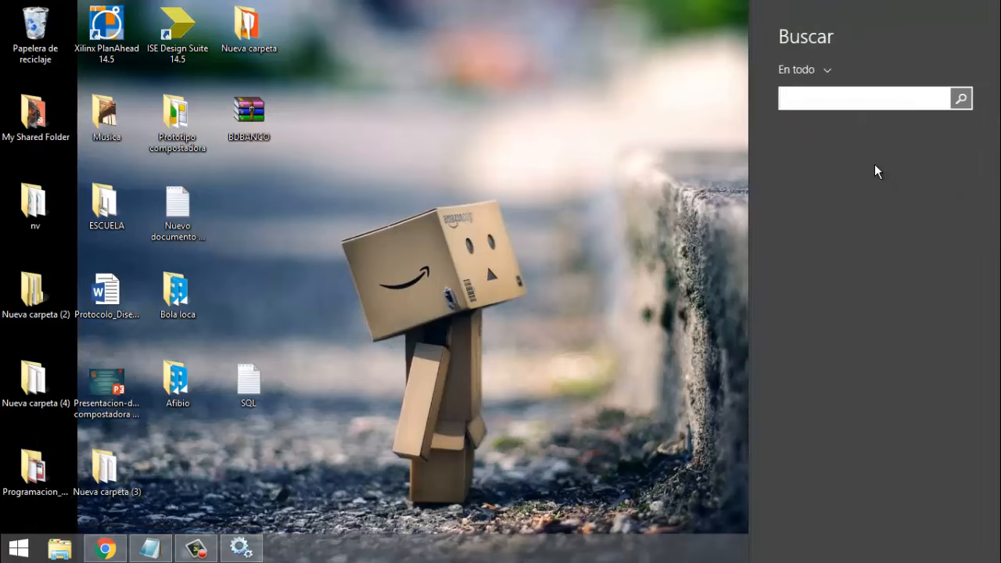
type("sql")
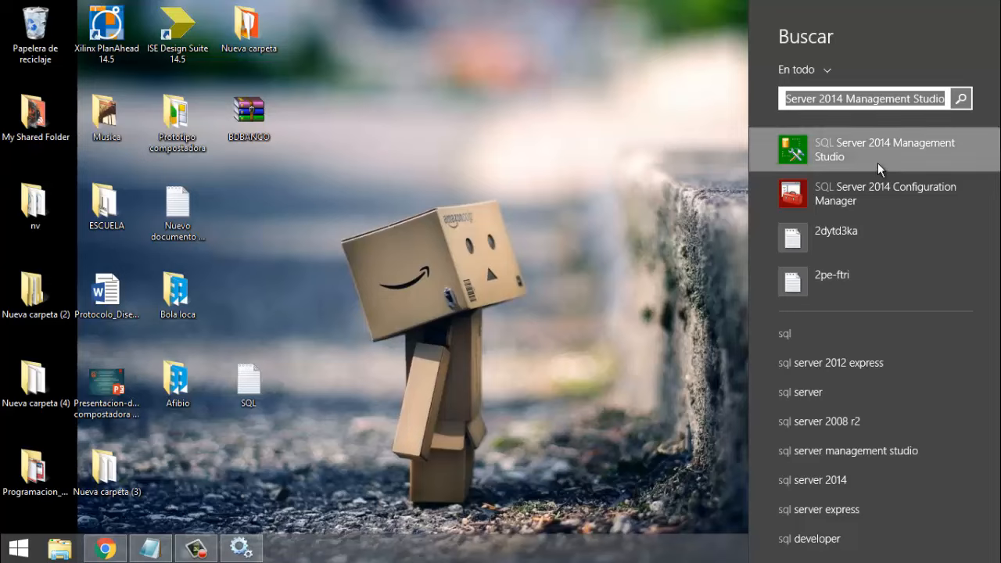
left_click(896, 151)
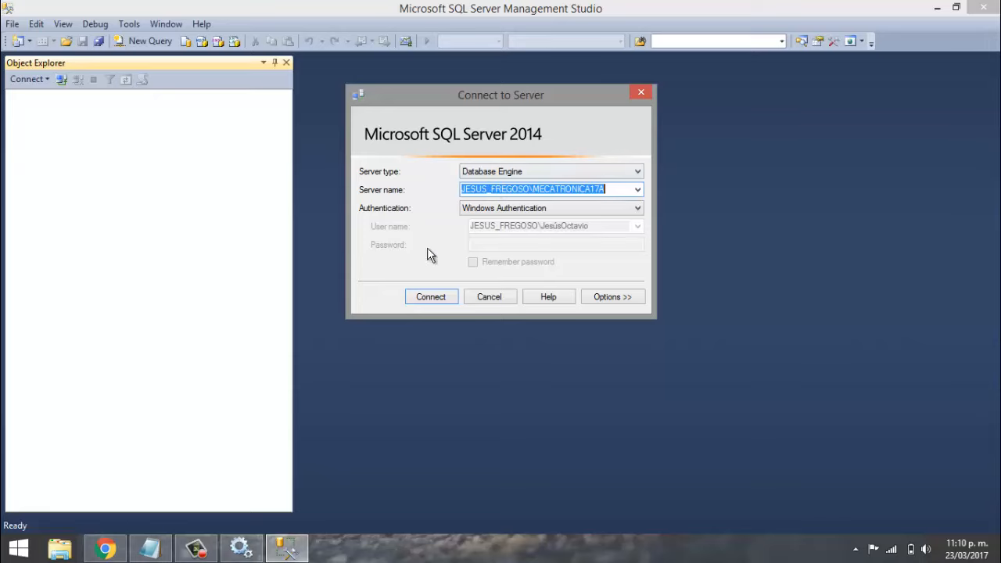
- Connect to the MECATRONICA17A Database Engine with Windows Authentication
left_click(430, 297)
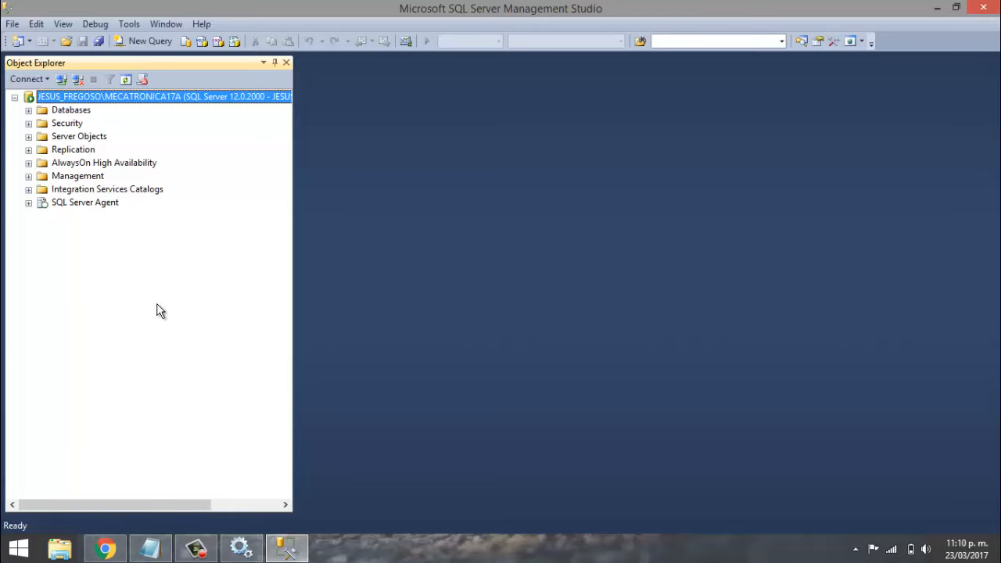
left_click(160, 549)
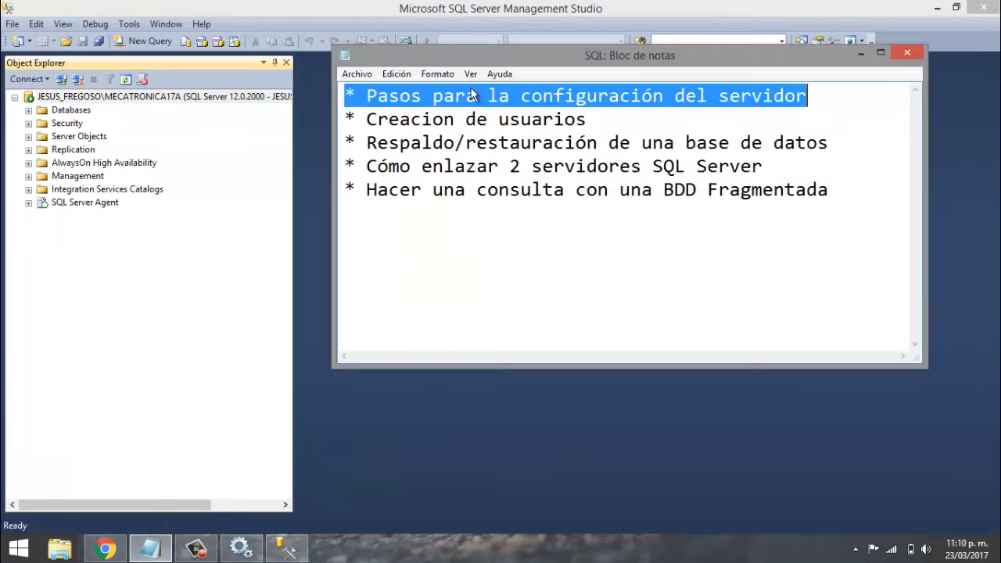
left_click(552, 118)
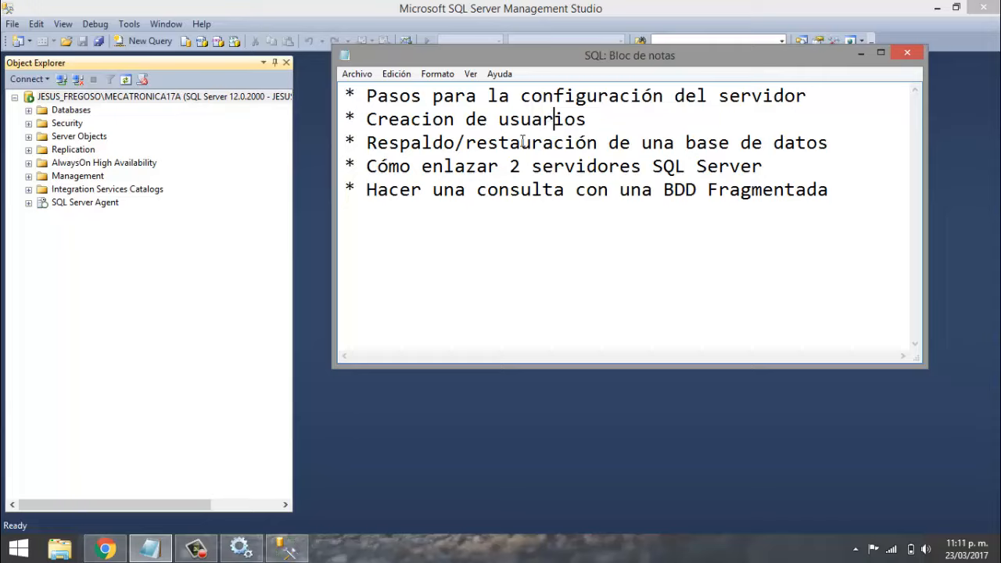
left_click(226, 288)
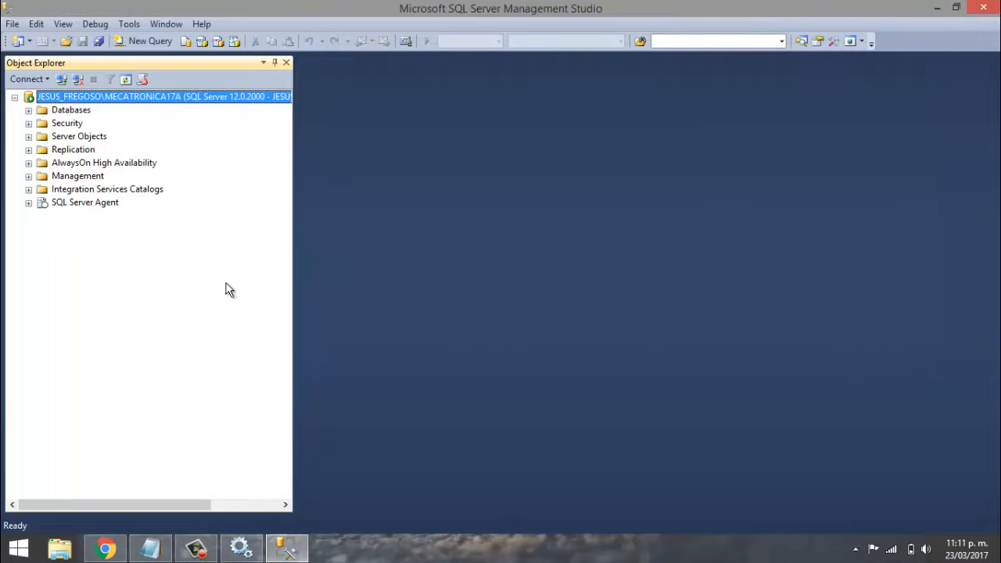
- Expand Security > Logins, dismiss the feedback notification, and choose New Login on Logins
left_click(28, 110)
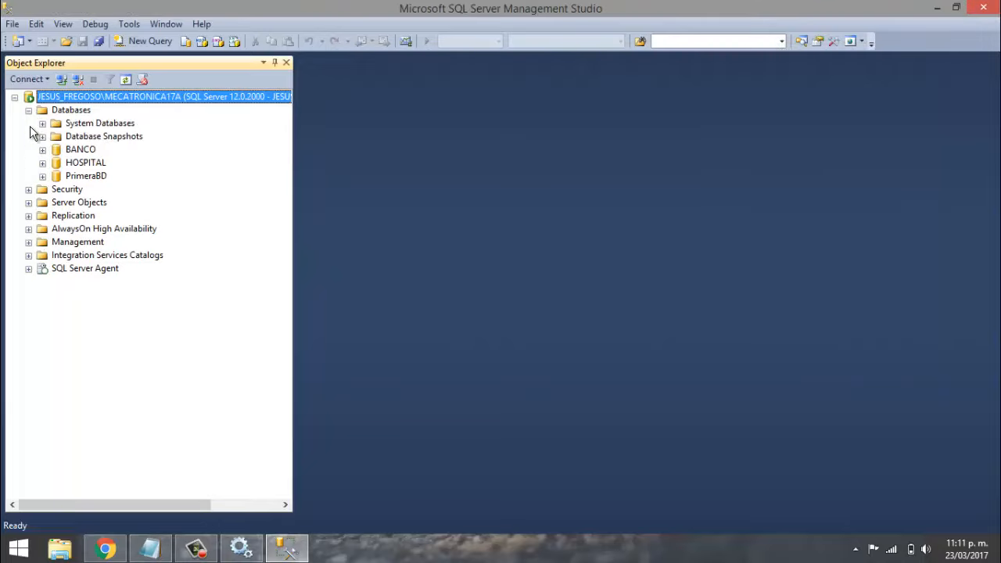
left_click(28, 190)
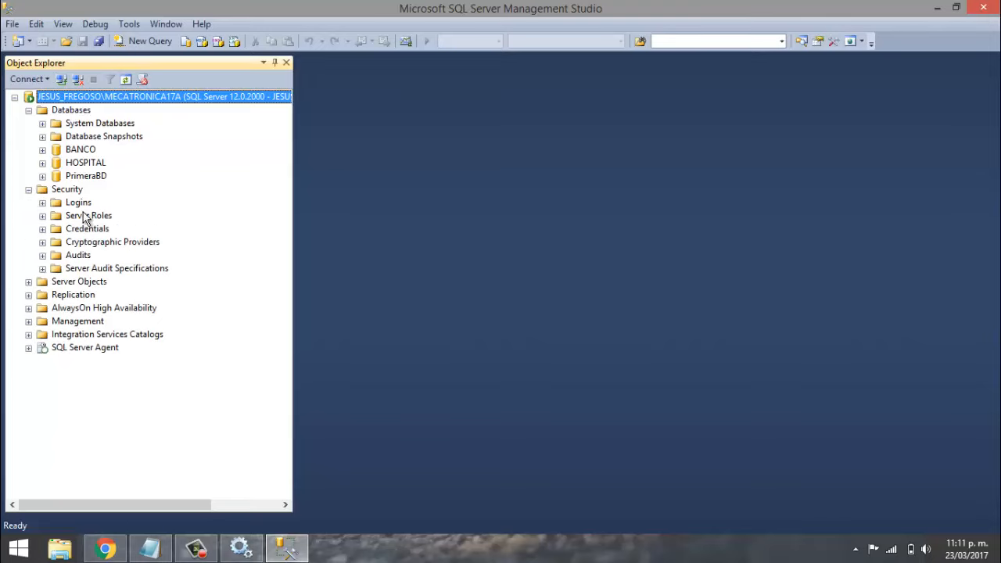
left_click(42, 202)
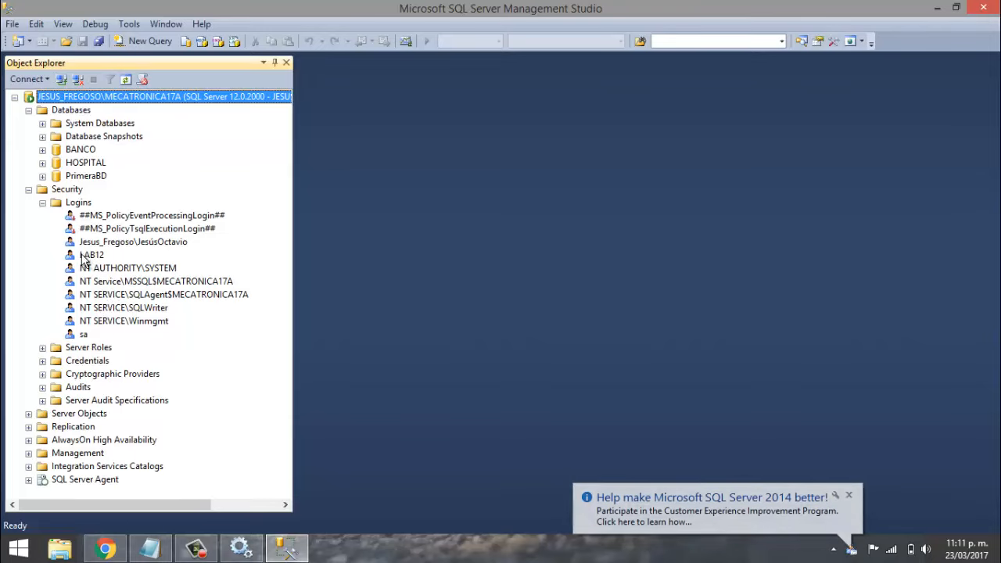
left_click(849, 495)
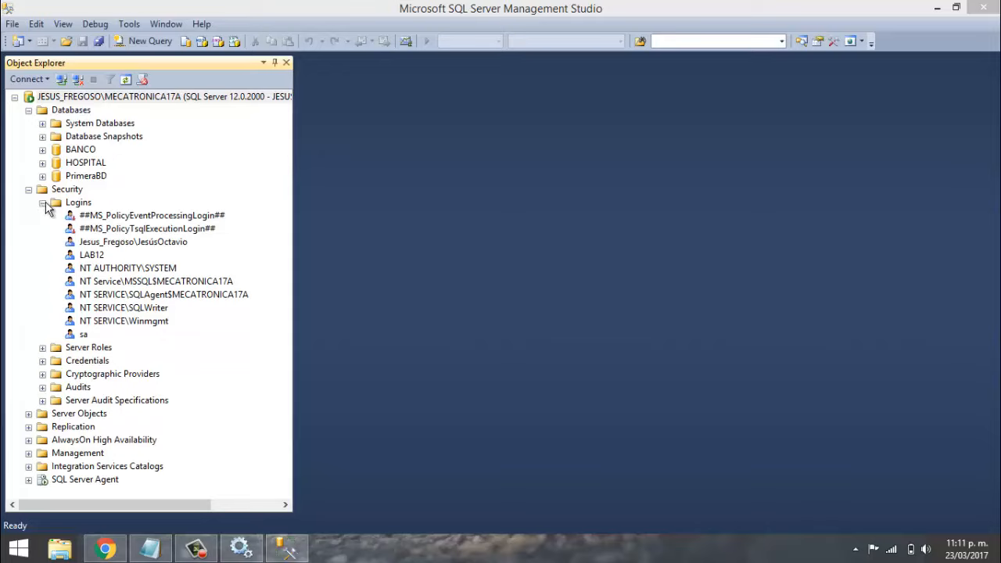
left_click(72, 204)
right_click(72, 205)
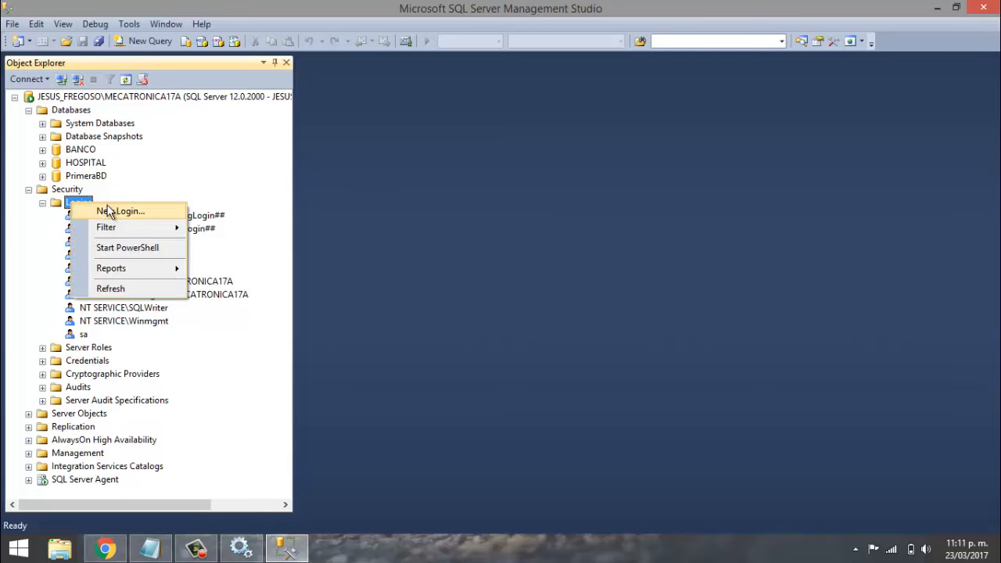
left_click(123, 215)
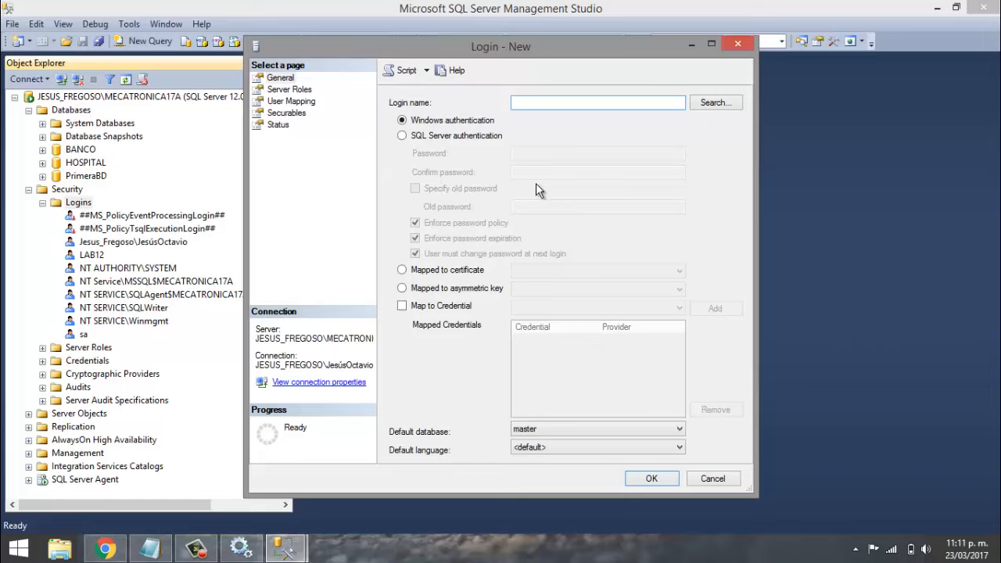
- Name the login USUARIO1 with SQL Server authentication, a confirmed password, and no password policy
type("USUARIO1")
left_click(417, 139)
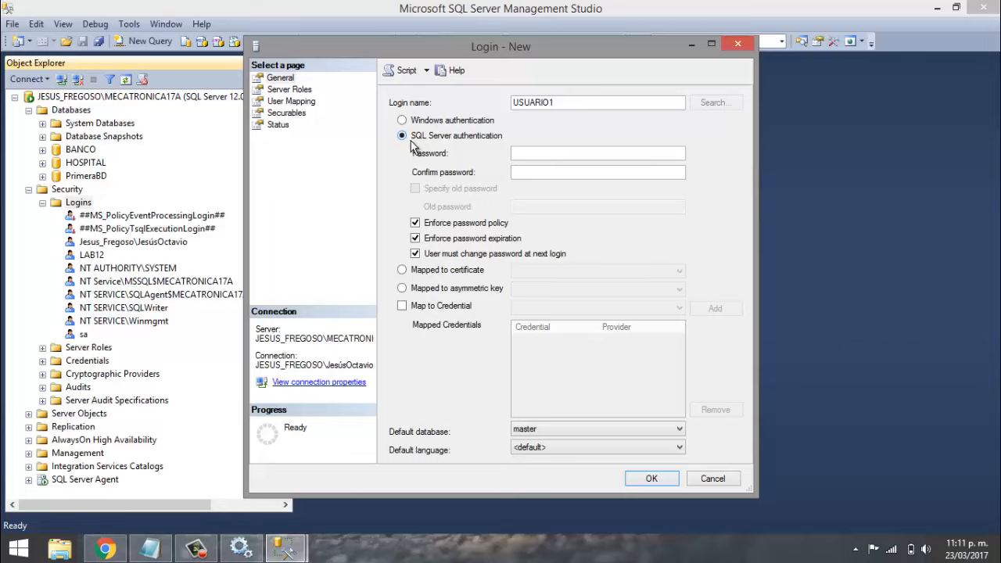
left_click(526, 152)
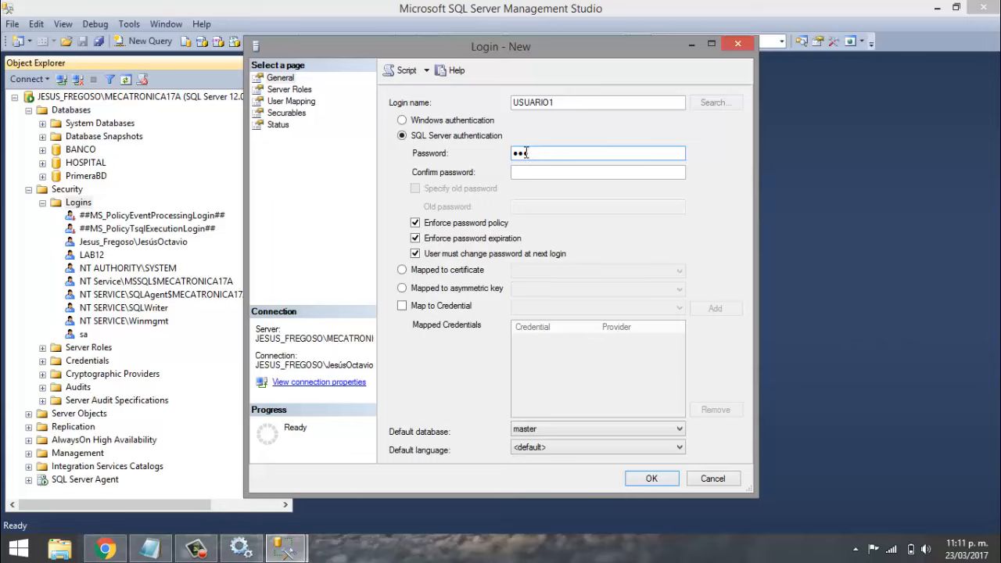
key("Tab")
type("1234")
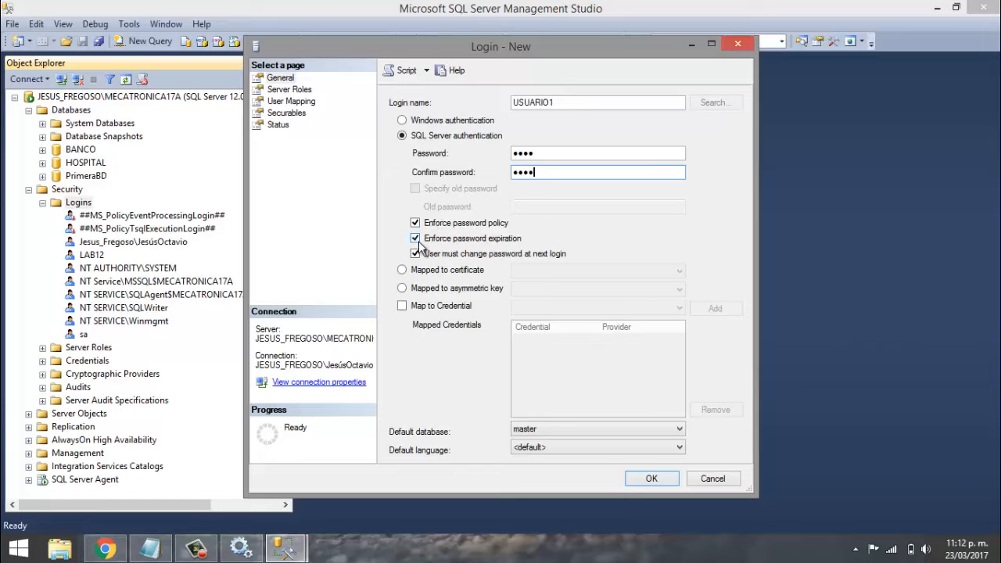
left_click(415, 223)
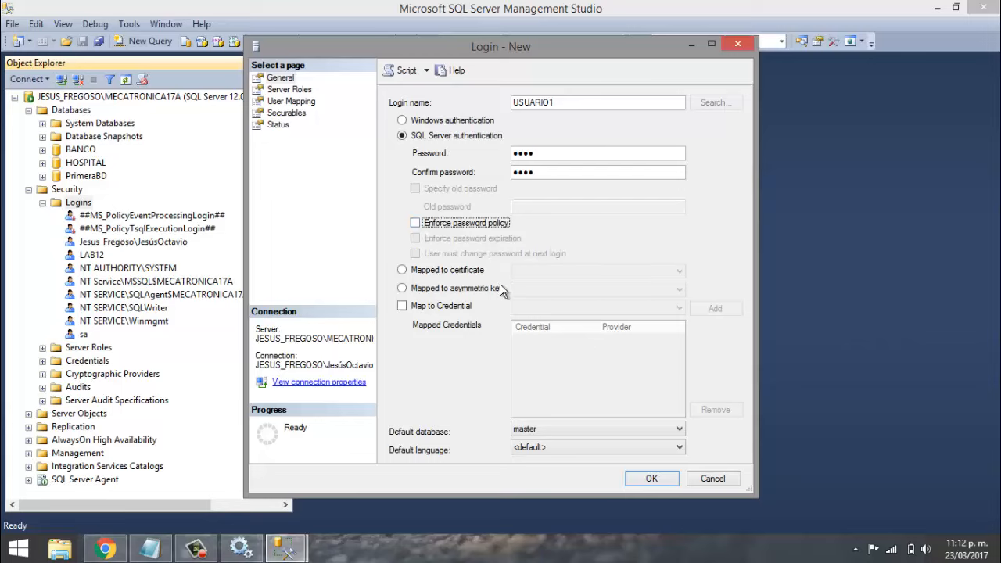
- Check the default database list, then browse and collapse BANCO's Tables in Object Explorer
left_click(528, 432)
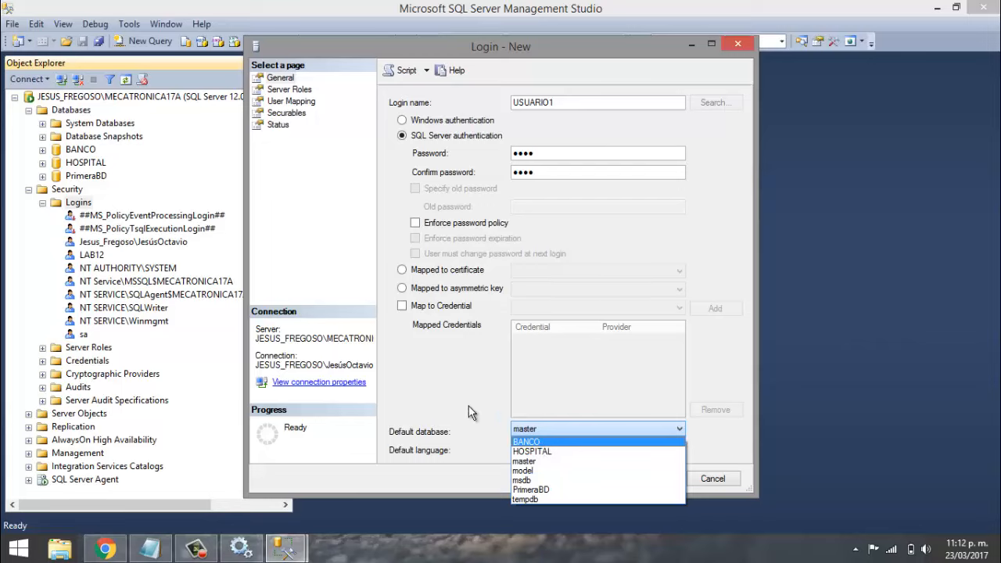
left_click(429, 347)
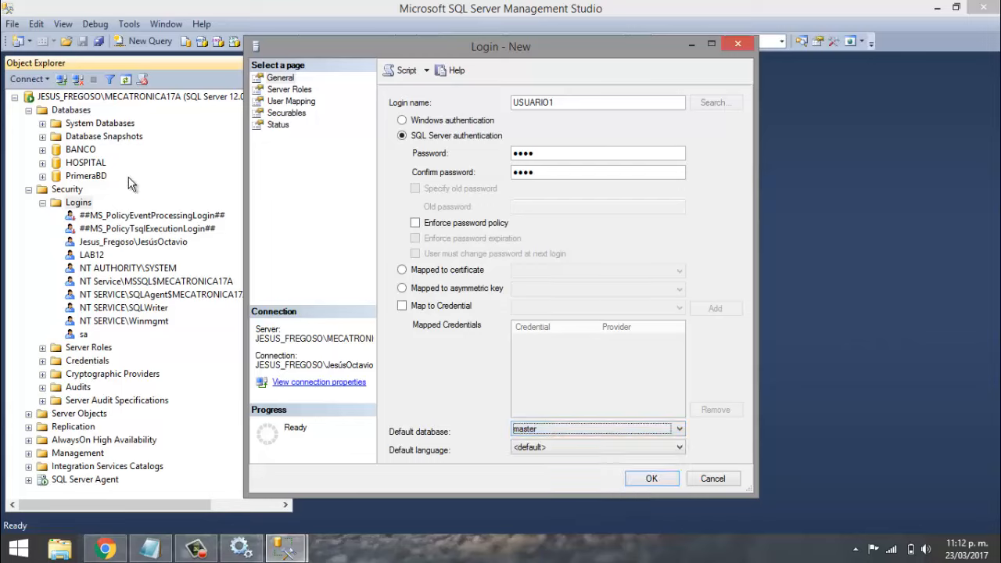
key("Escape")
left_click(72, 150)
left_click(42, 149)
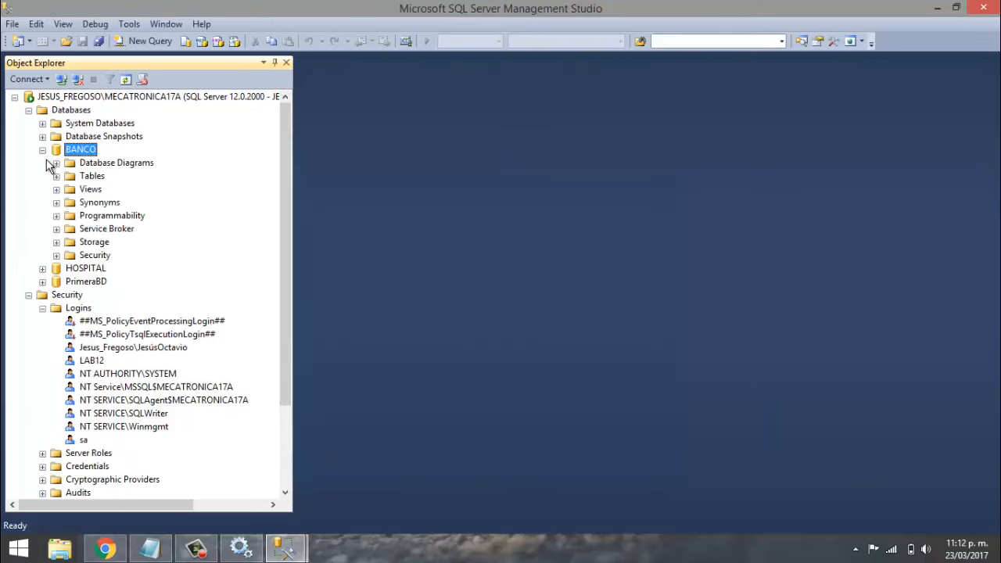
left_click(56, 175)
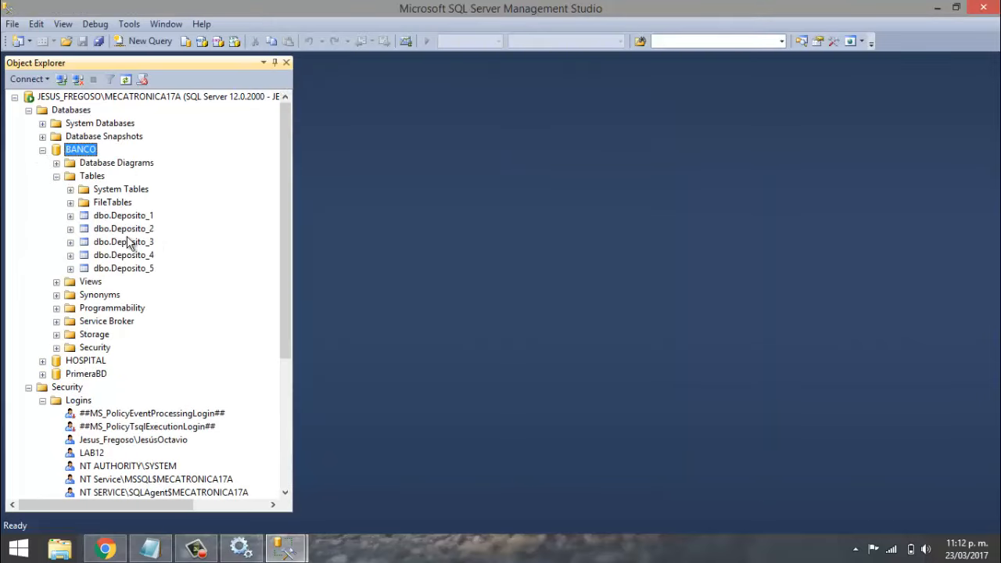
left_click(56, 176)
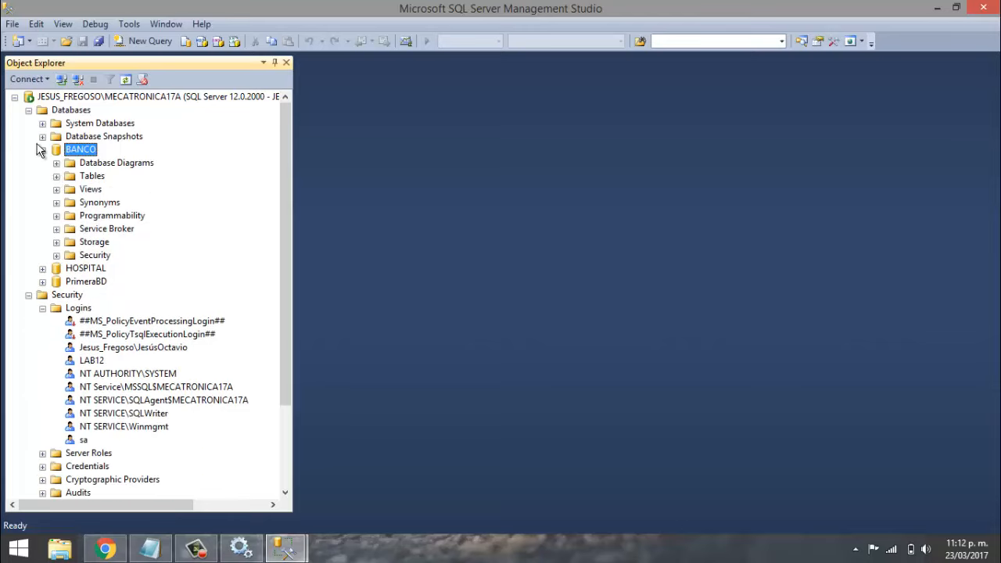
left_click(42, 149)
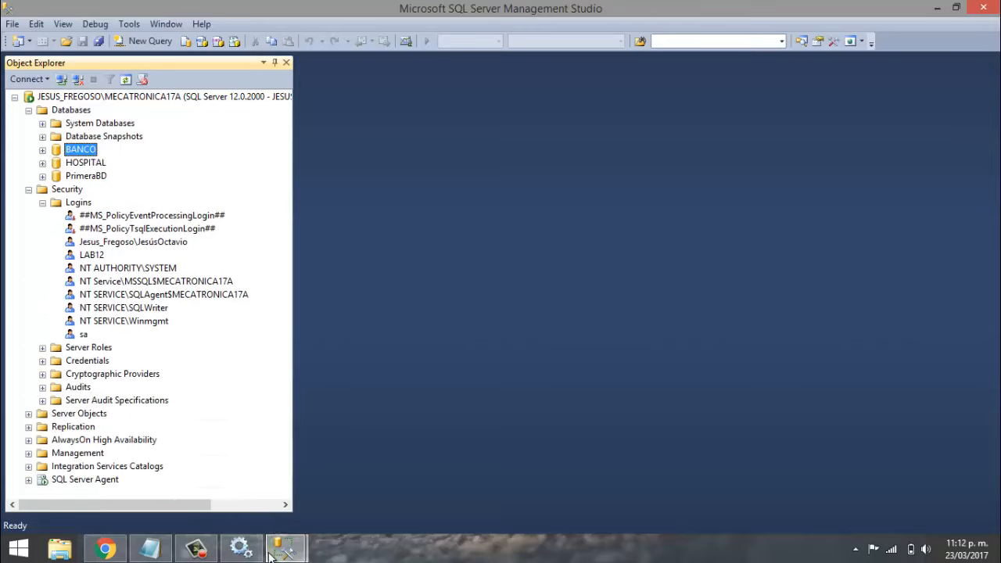
- Set the login's default database to BANCO and default language to English
mouse_move(284, 549)
left_click(402, 491)
left_click(556, 430)
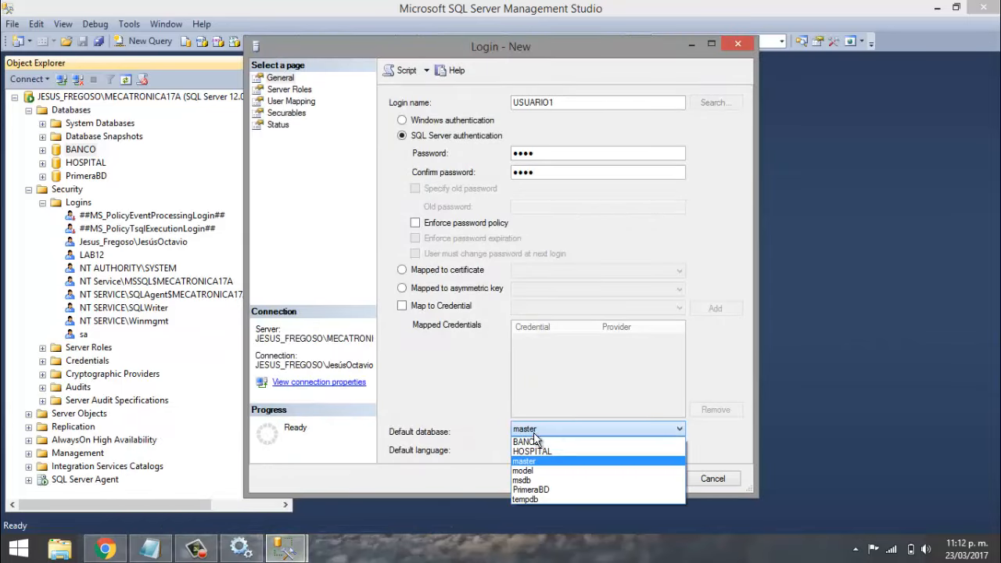
left_click(537, 442)
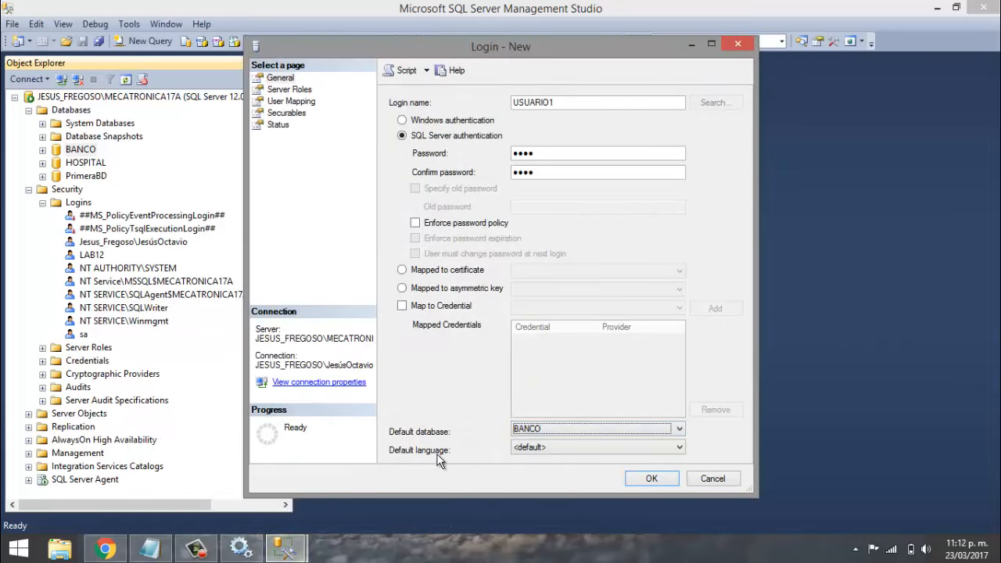
left_click(539, 448)
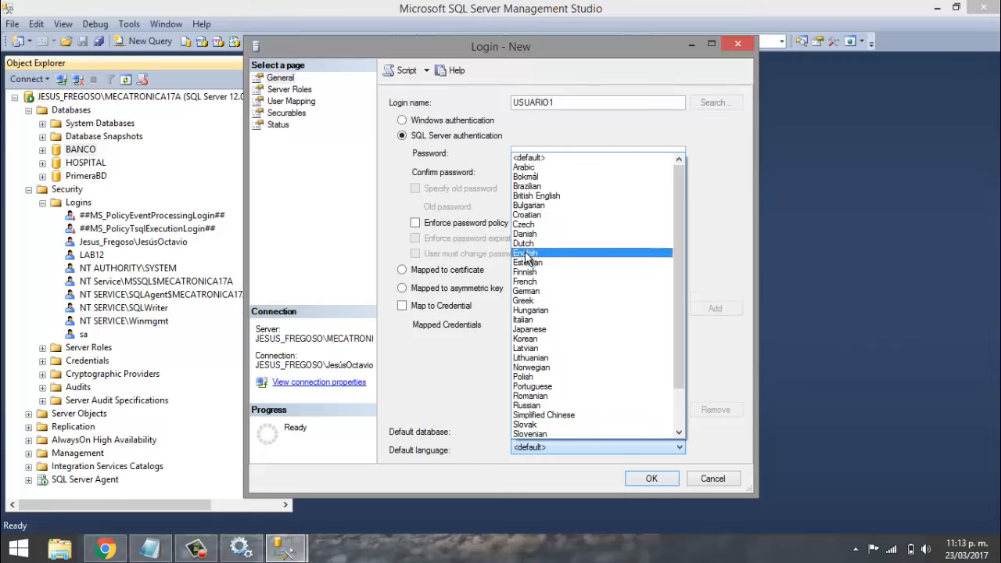
left_click(525, 255)
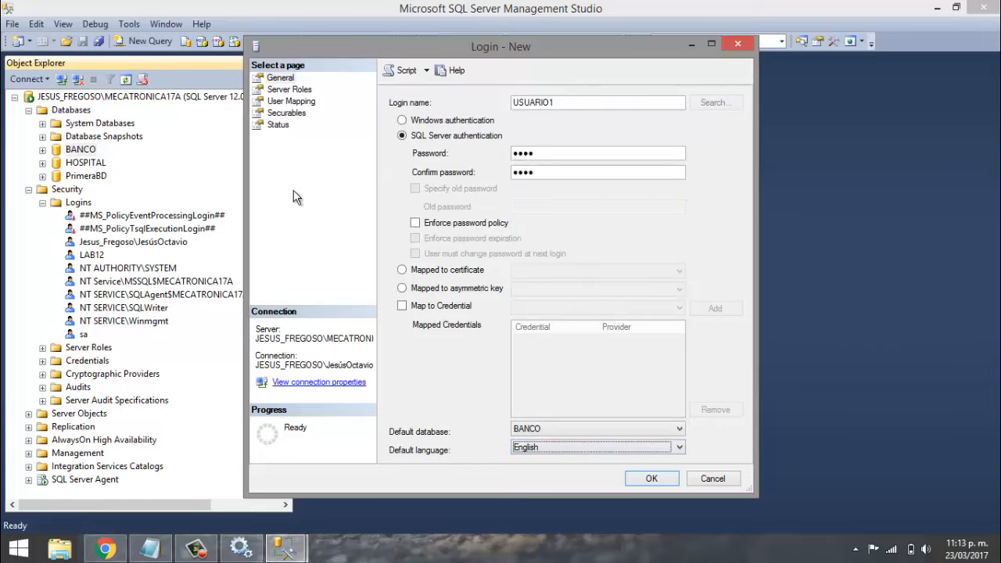
- Map USUARIO1 to BANCO with the db_datawriter and db_datareader roles
left_click(301, 92)
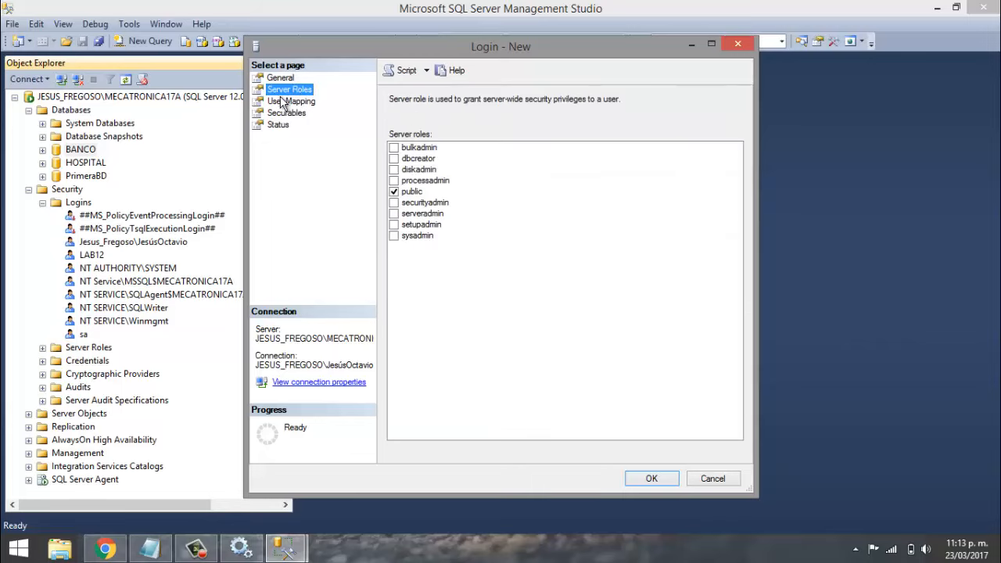
left_click(283, 102)
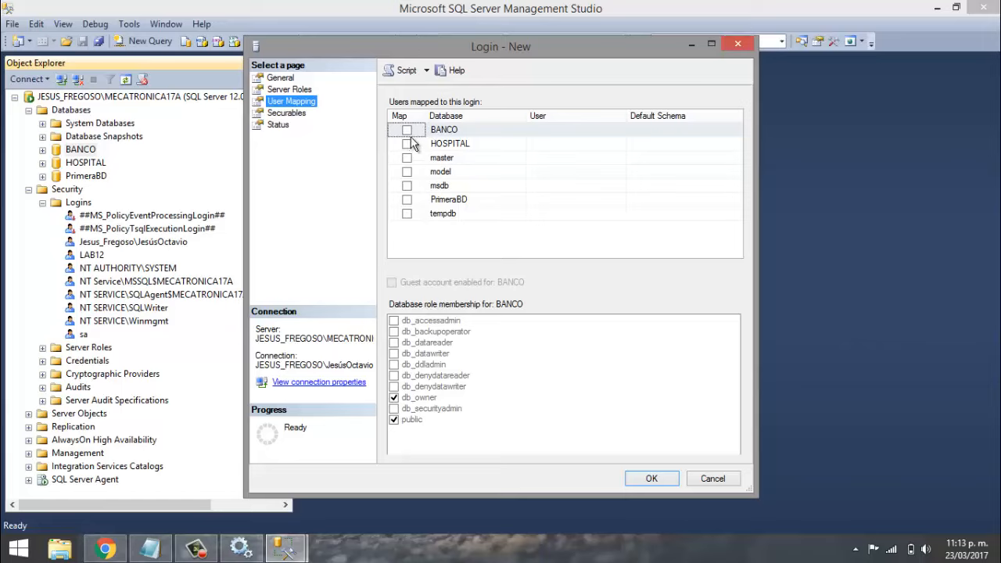
left_click(408, 129)
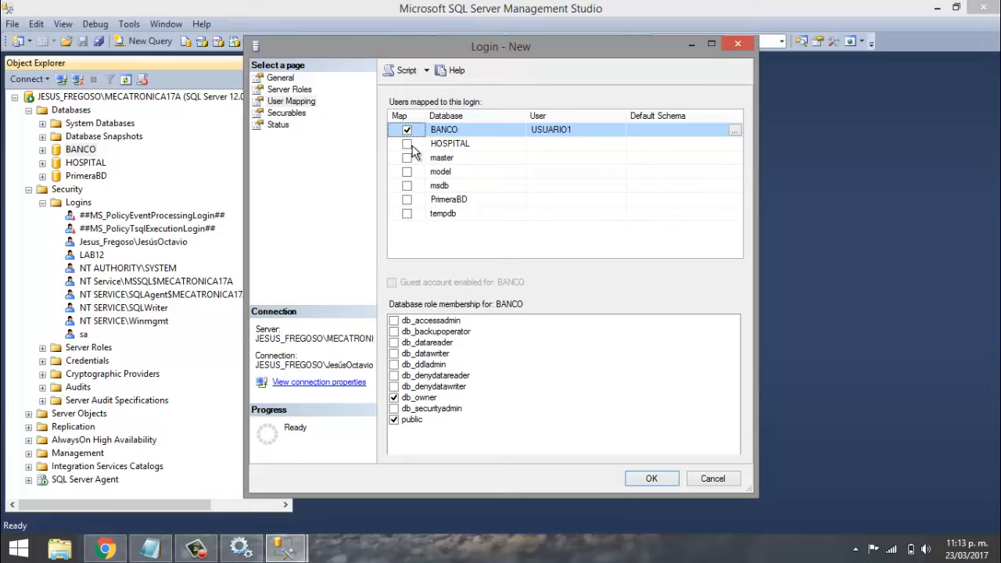
left_click(394, 354)
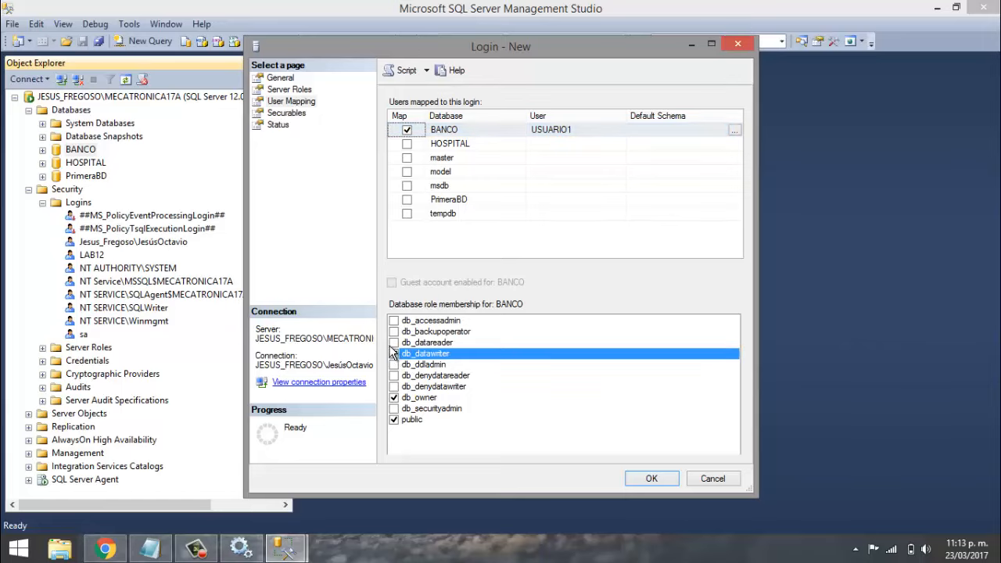
left_click(394, 342)
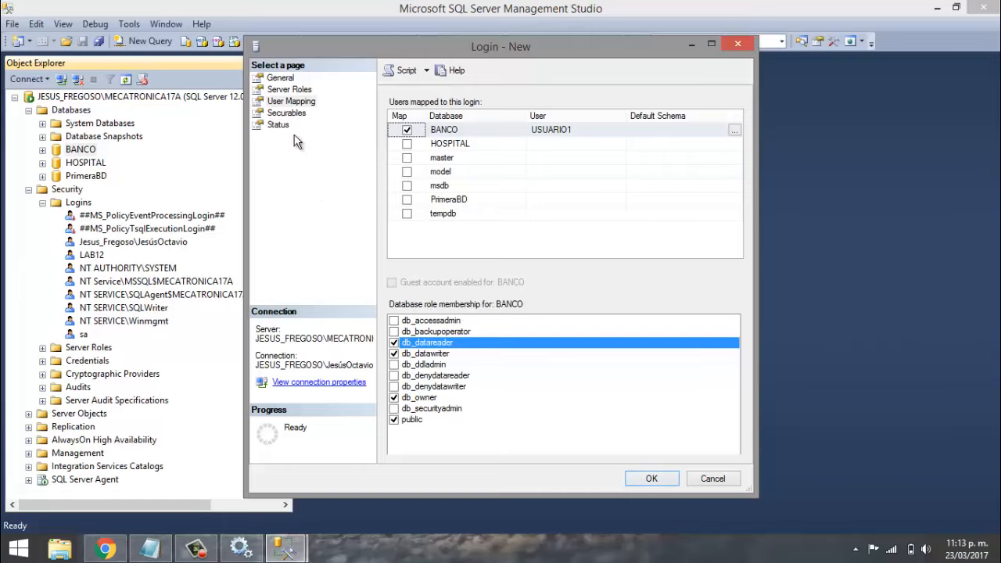
- Review the Securables and Status pages, then create the USUARIO1 login with OK
left_click(278, 115)
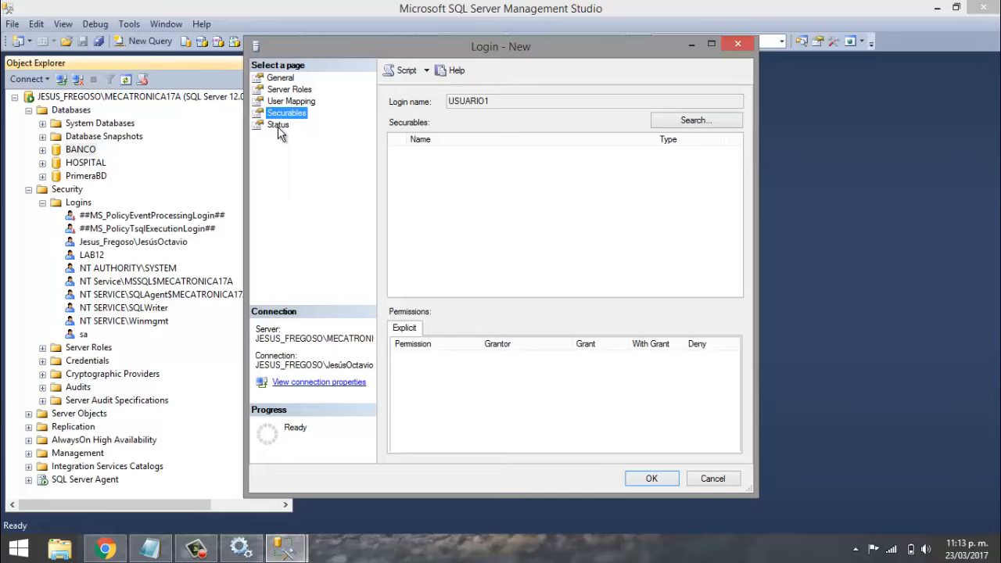
left_click(279, 127)
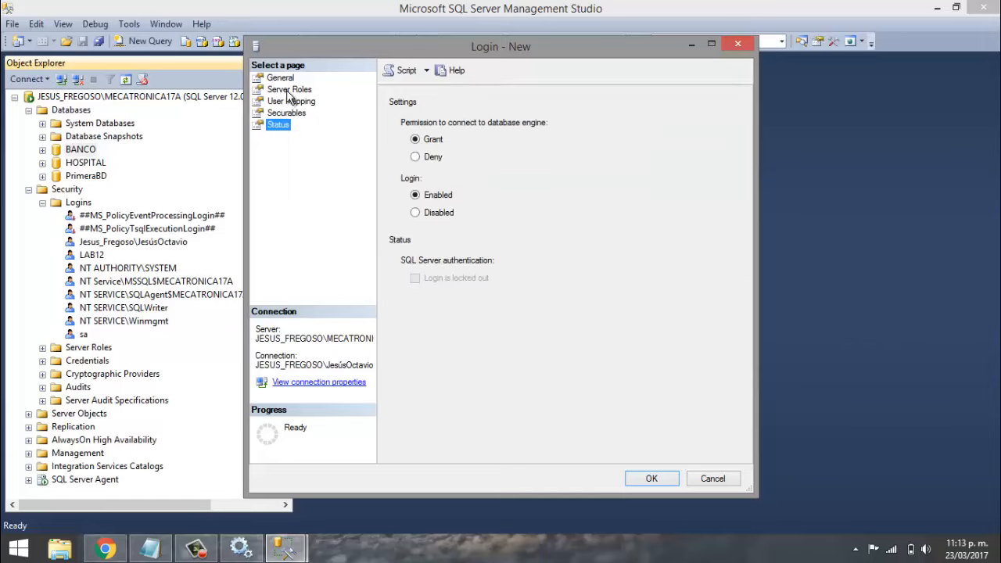
left_click(289, 90)
left_click(301, 103)
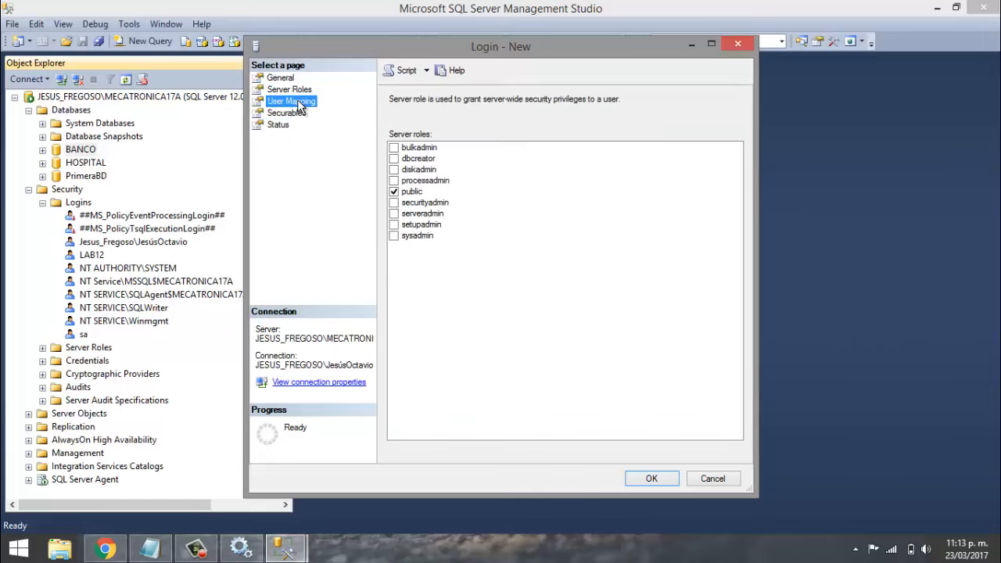
left_click(632, 479)
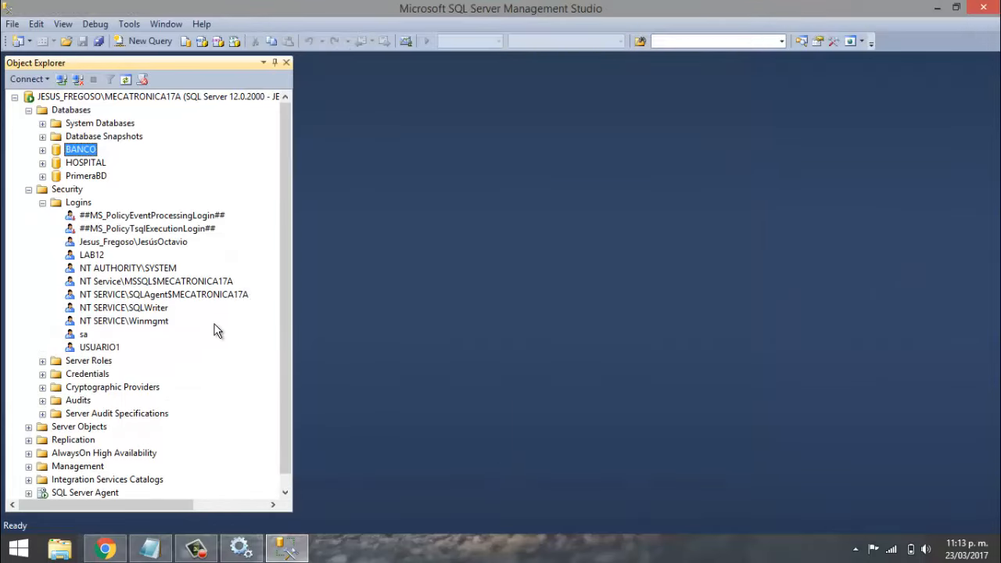
- Select USUARIO1, collapse Logins and Security, and bring the Notepad topic list forward
left_click(83, 352)
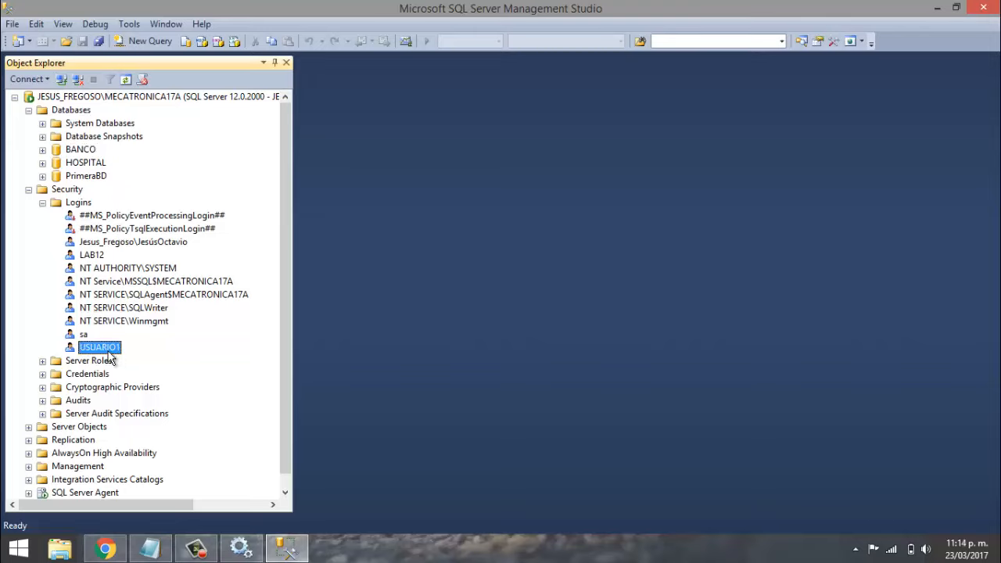
left_click(42, 203)
left_click(28, 189)
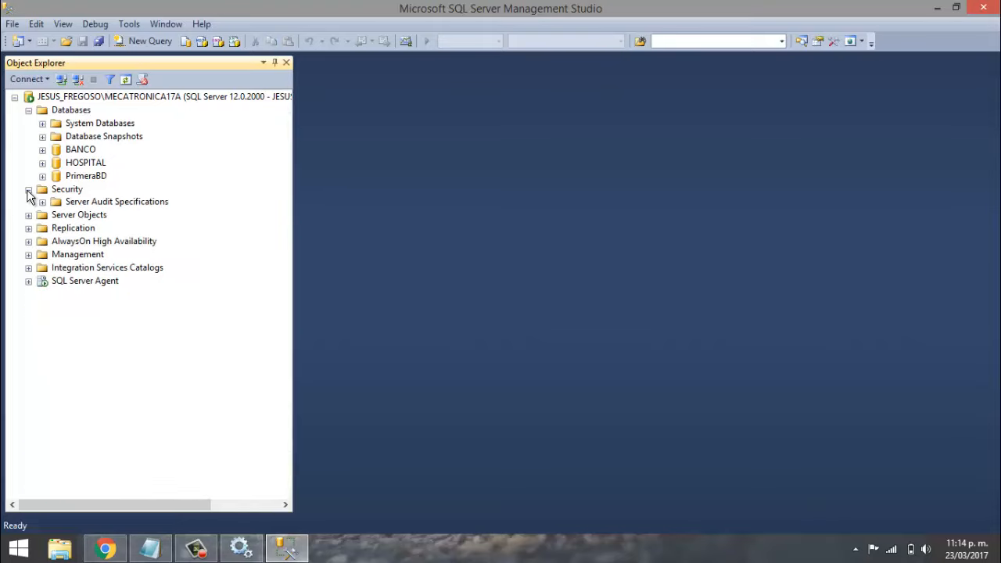
left_click(150, 549)
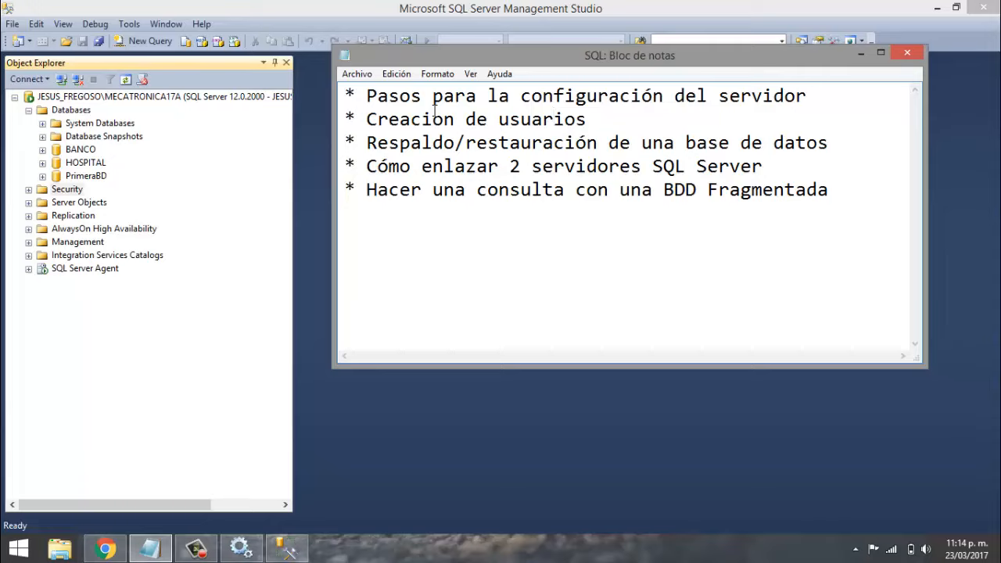
- Return to Management Studio, expand and collapse HOSPITAL's Tables, then select the server connection
left_click(250, 190)
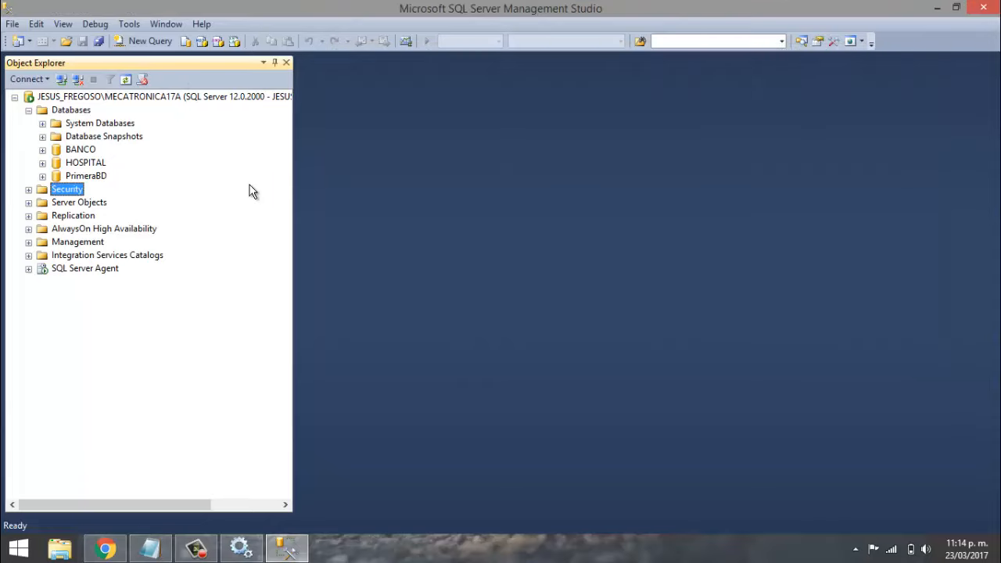
left_click(43, 163)
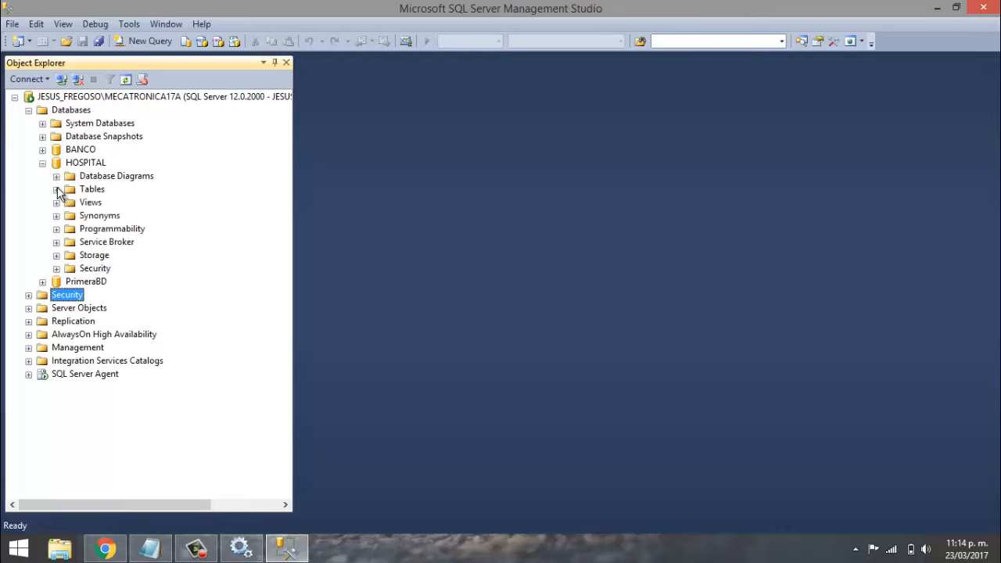
left_click(56, 189)
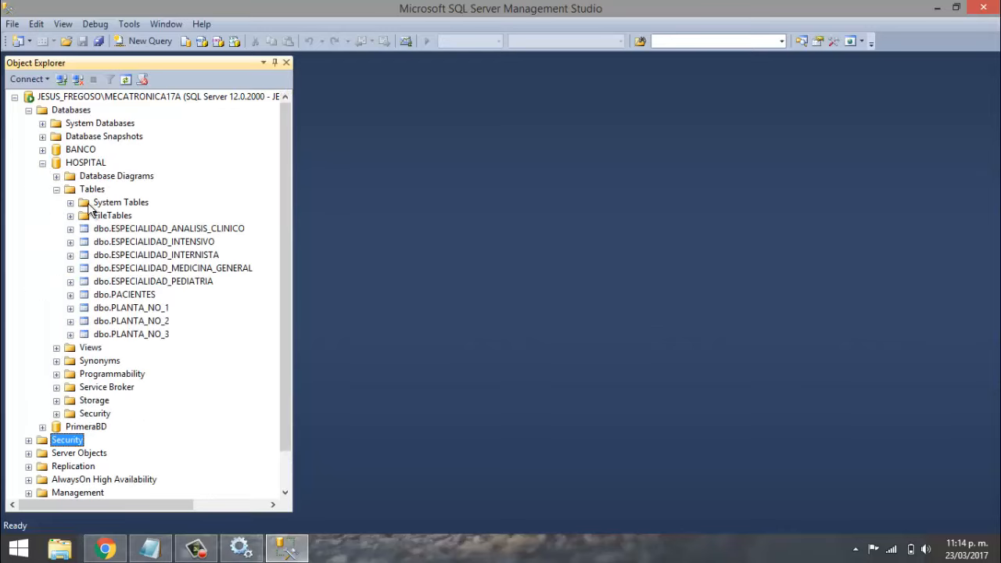
left_click(42, 163)
left_click(70, 164)
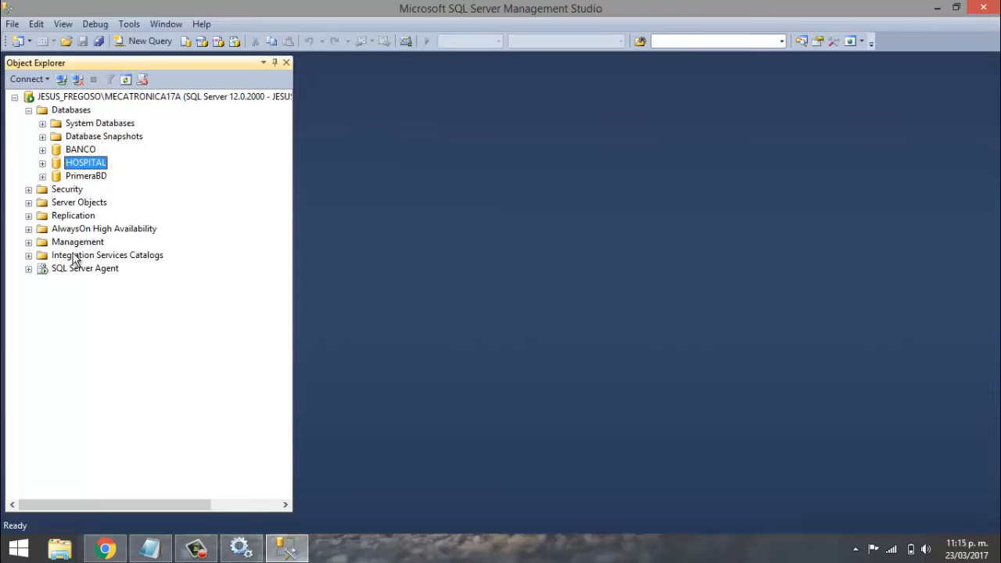
left_click(59, 99)
- Copy the Root Directory path from the server's General properties, checking the collation, then close the dialog
right_click(63, 103)
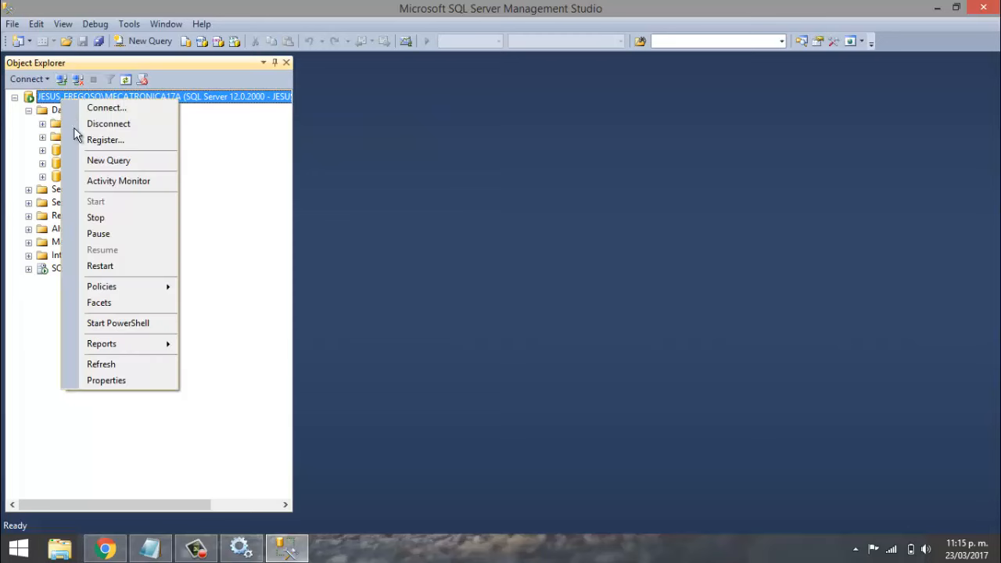
left_click(121, 384)
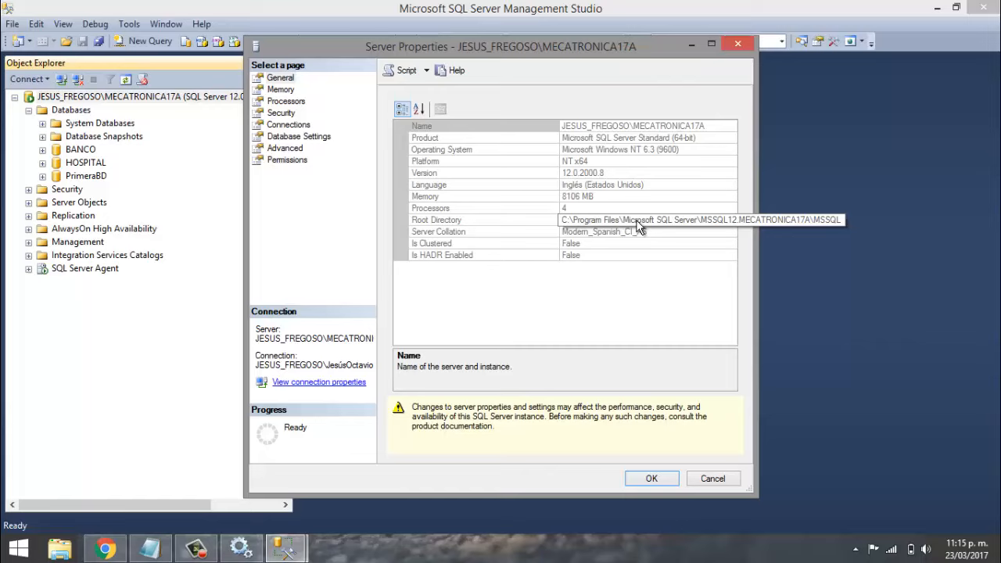
left_click(638, 221)
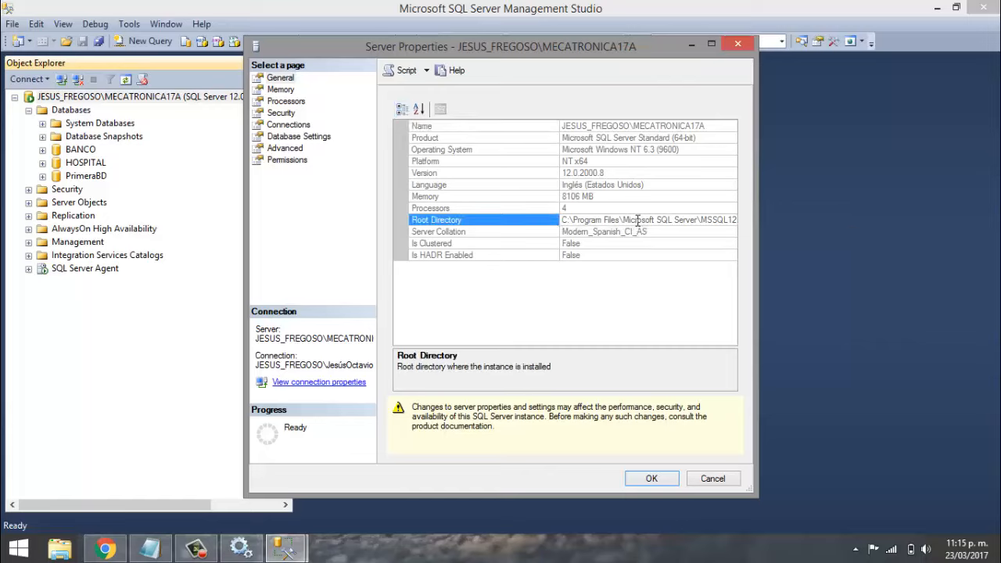
left_click(640, 233)
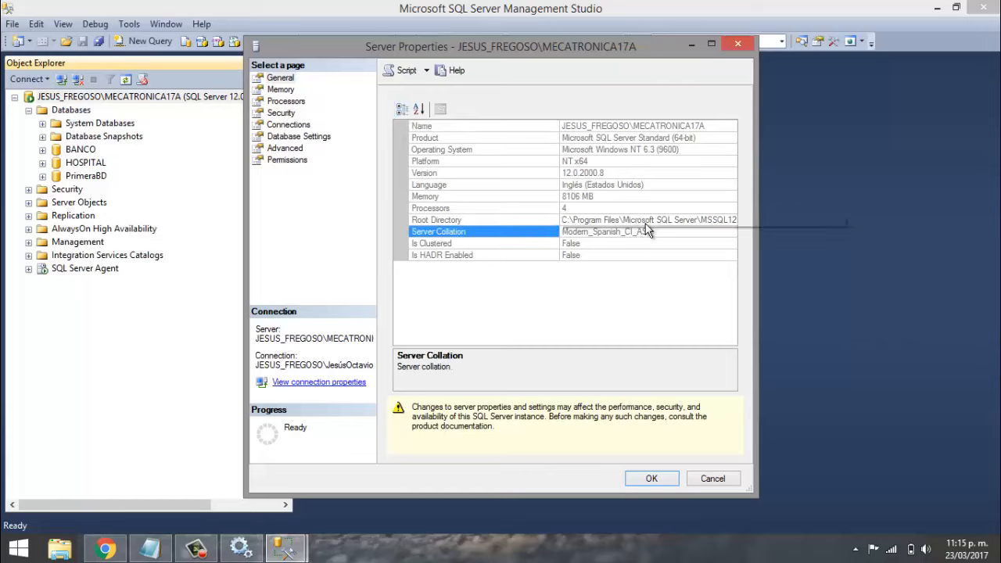
left_click(645, 222)
right_click(646, 223)
left_click(696, 322)
key("ctrl+c")
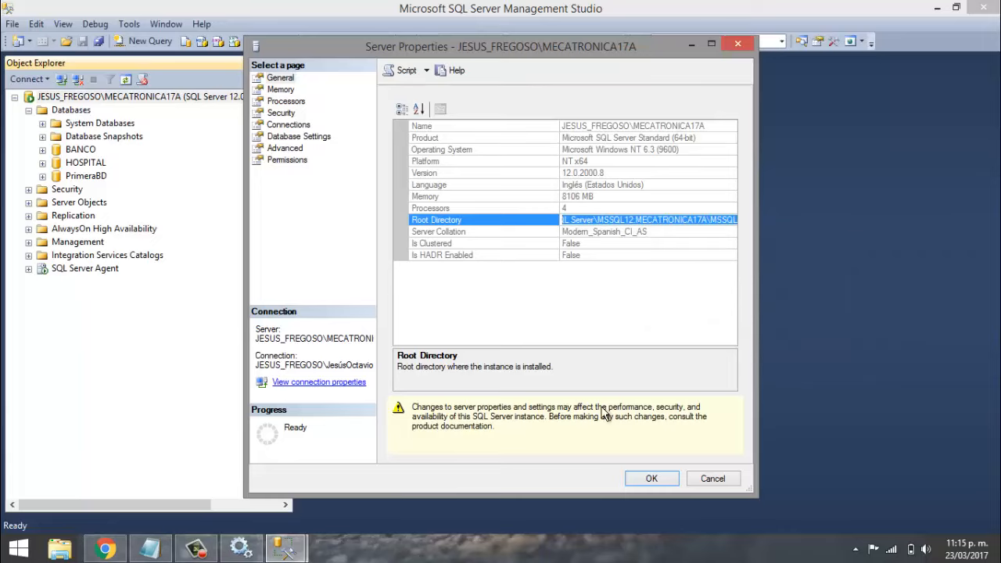
left_click(713, 479)
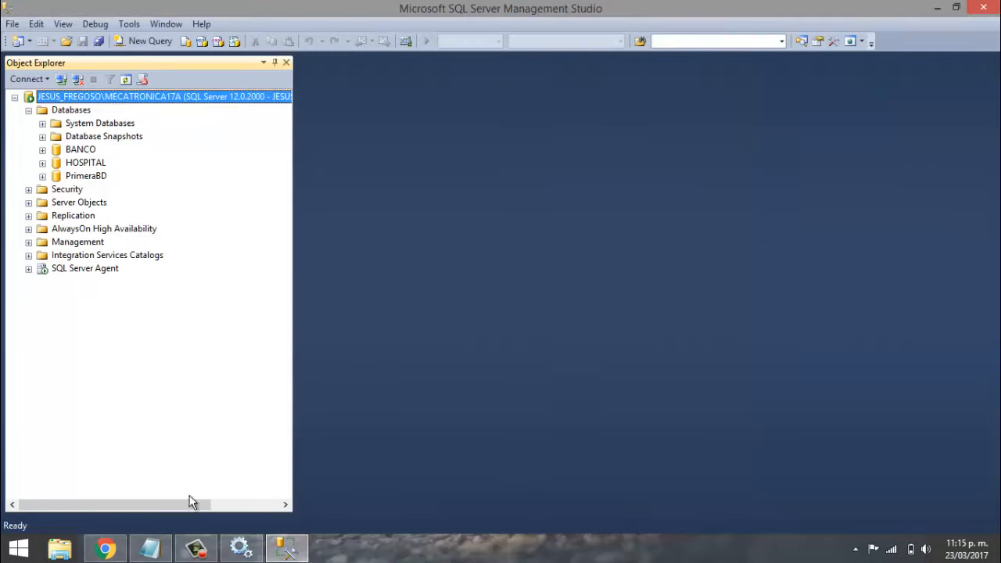
- Browse to the copied root directory's DATA folder and copy the HOSPITAL and HOSPITAL_log files
key("super+e")
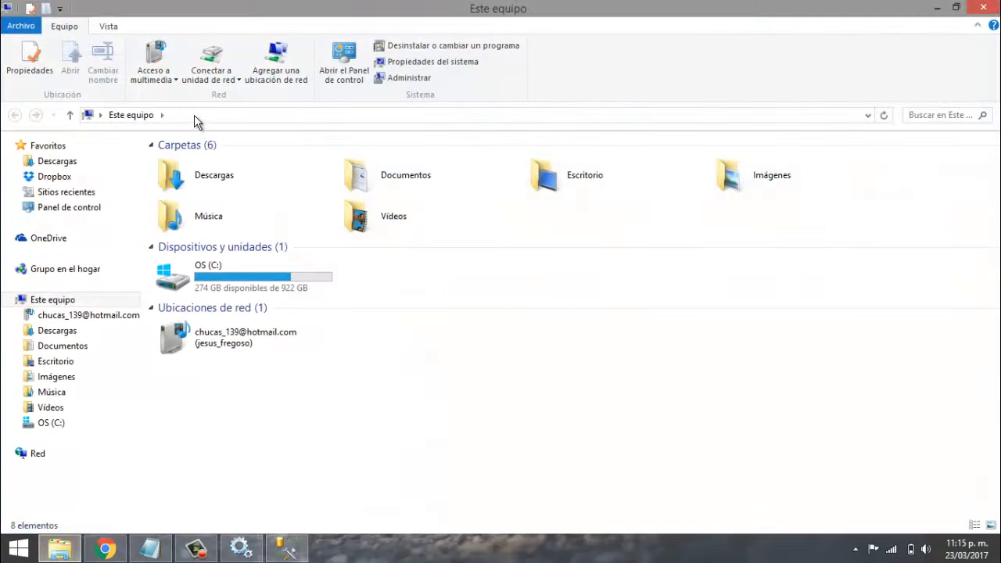
left_click(180, 115)
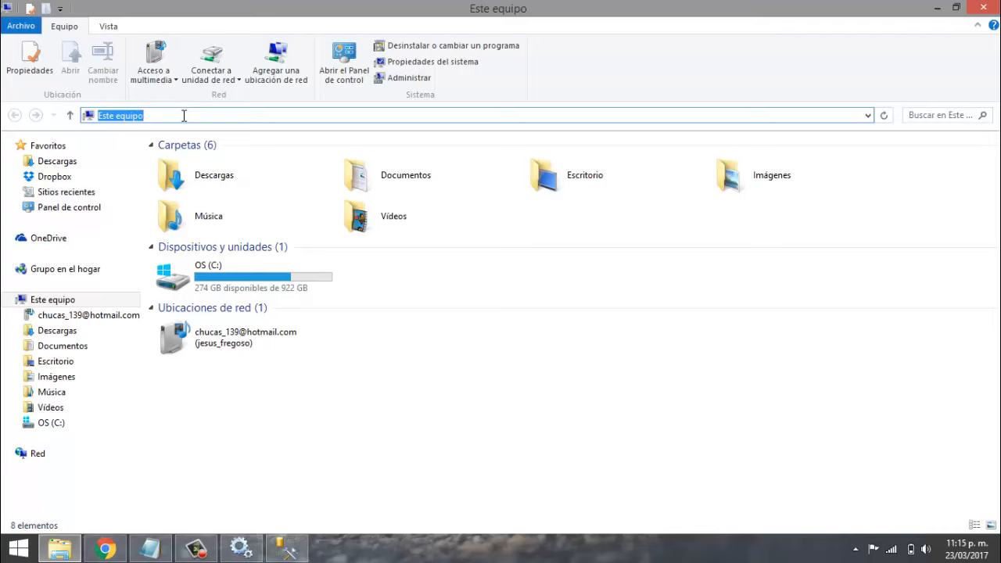
key("ctrl+v")
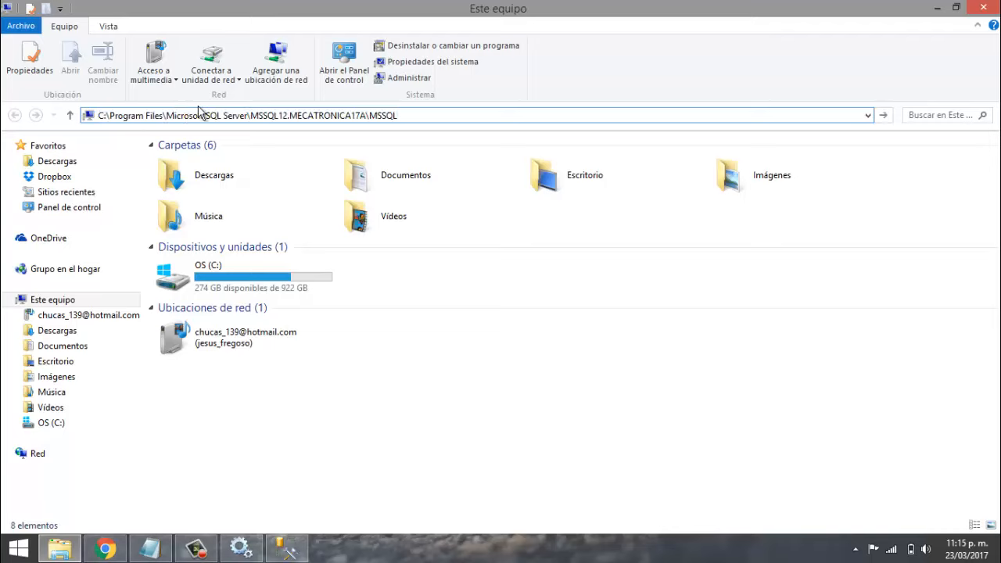
key("Return")
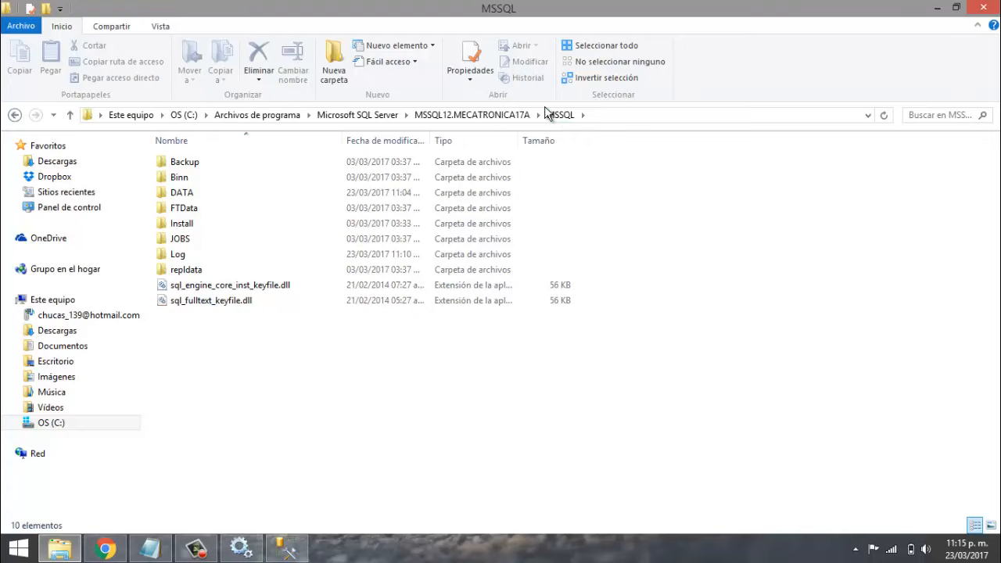
double_click(200, 197)
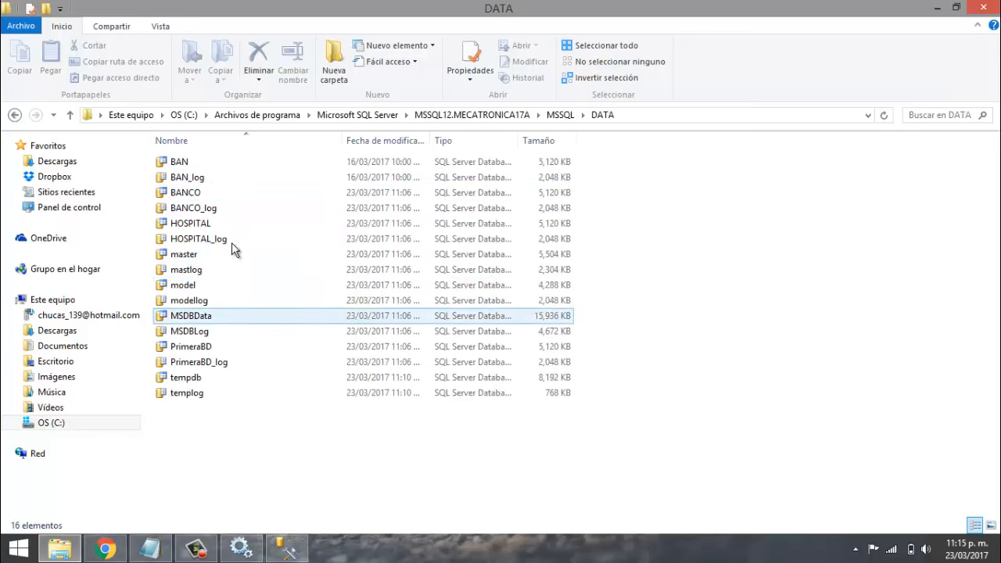
left_click(191, 241)
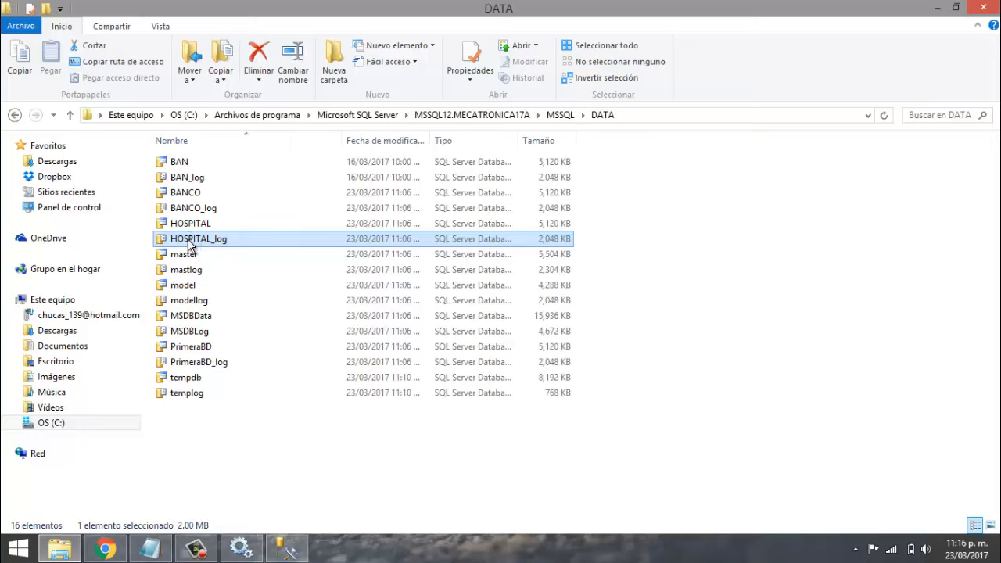
key("shift+Up")
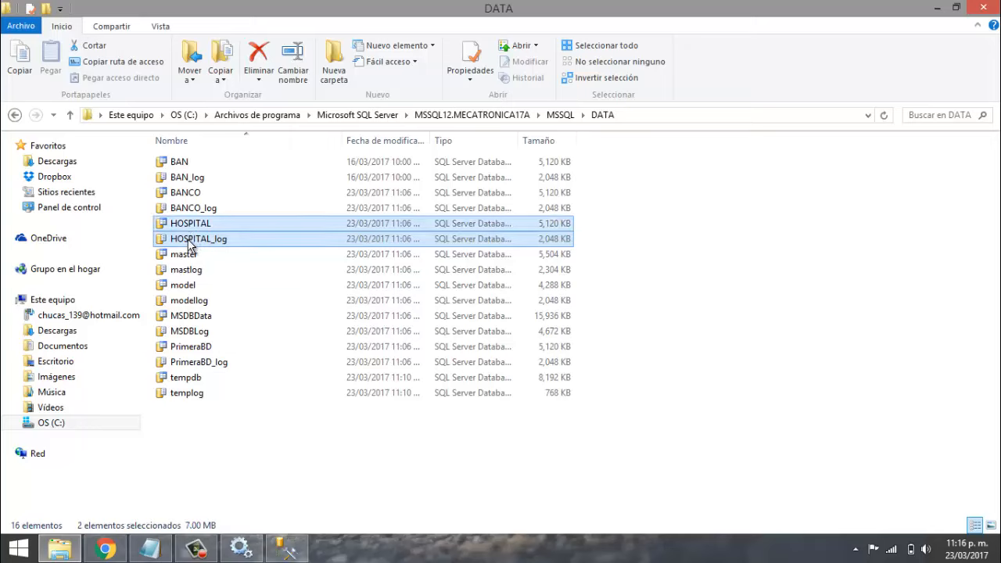
key("ctrl+c")
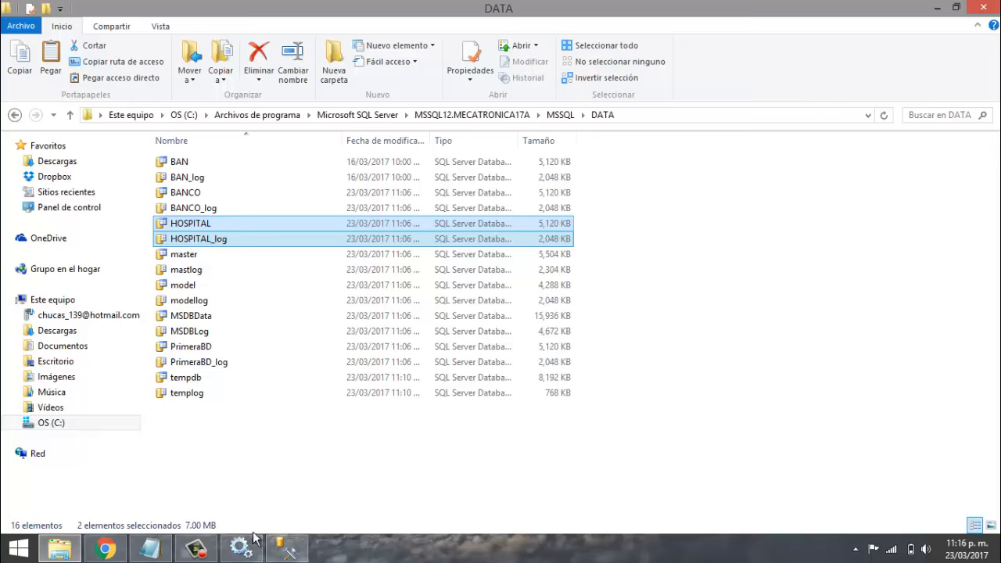
- Select the SQL Server (MECATRONICA17A) service in Services, then re-copy the two HOSPITAL files
left_click(253, 541)
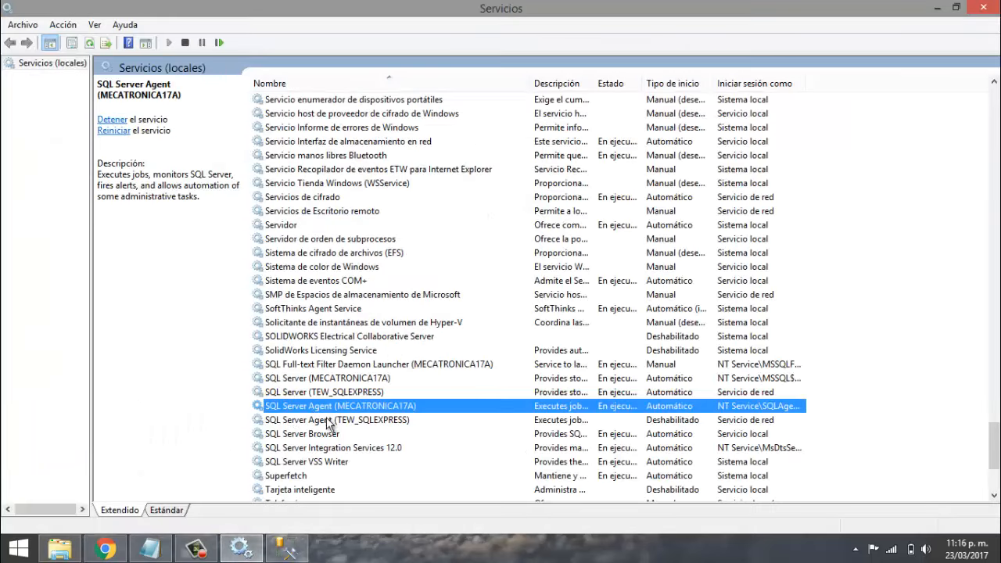
left_click(330, 380)
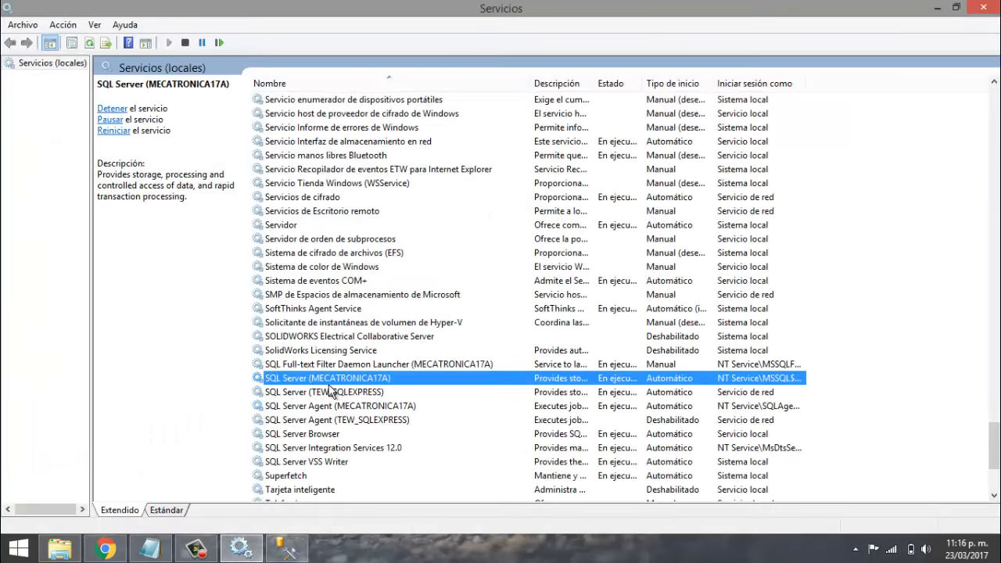
left_click(258, 546)
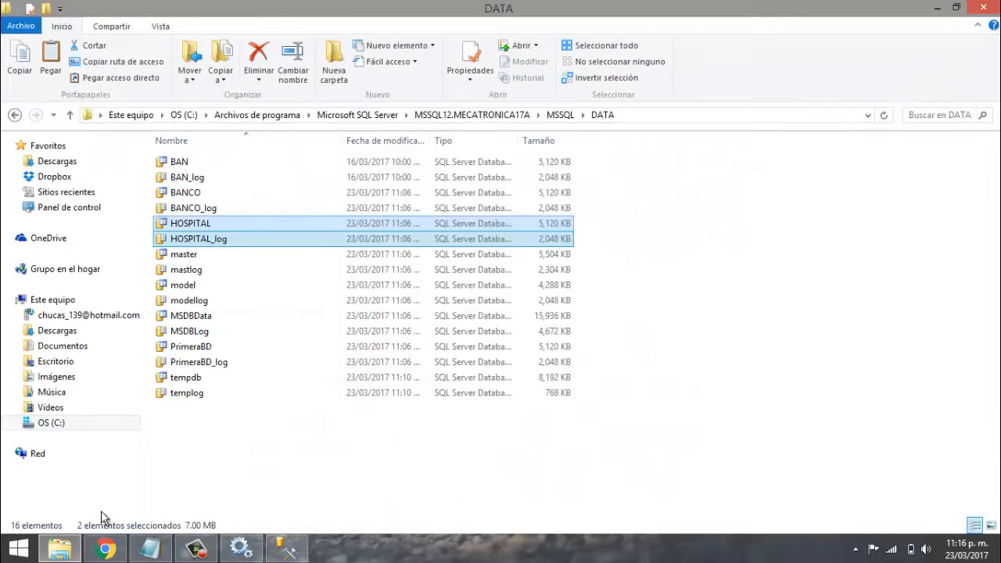
right_click(212, 240)
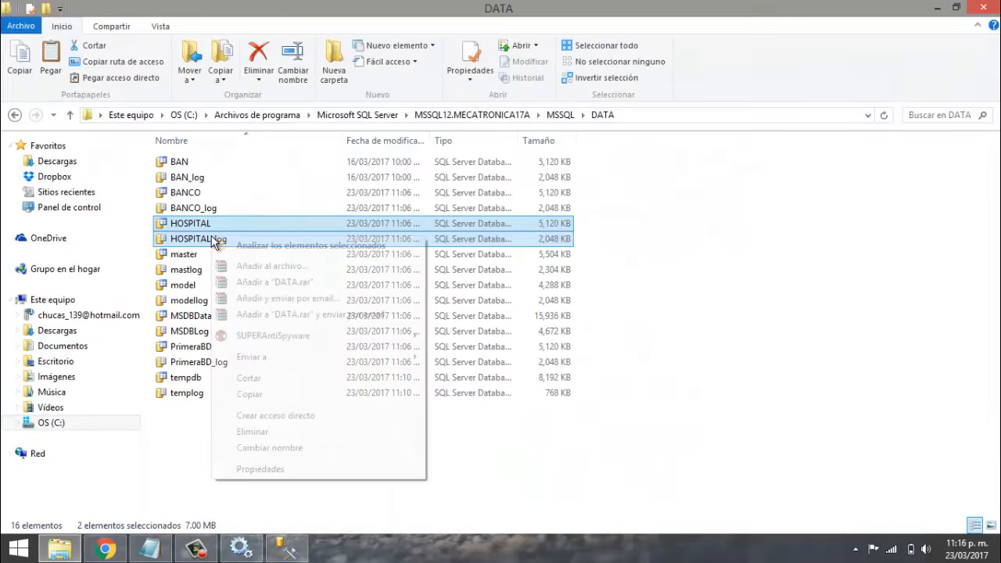
left_click(251, 393)
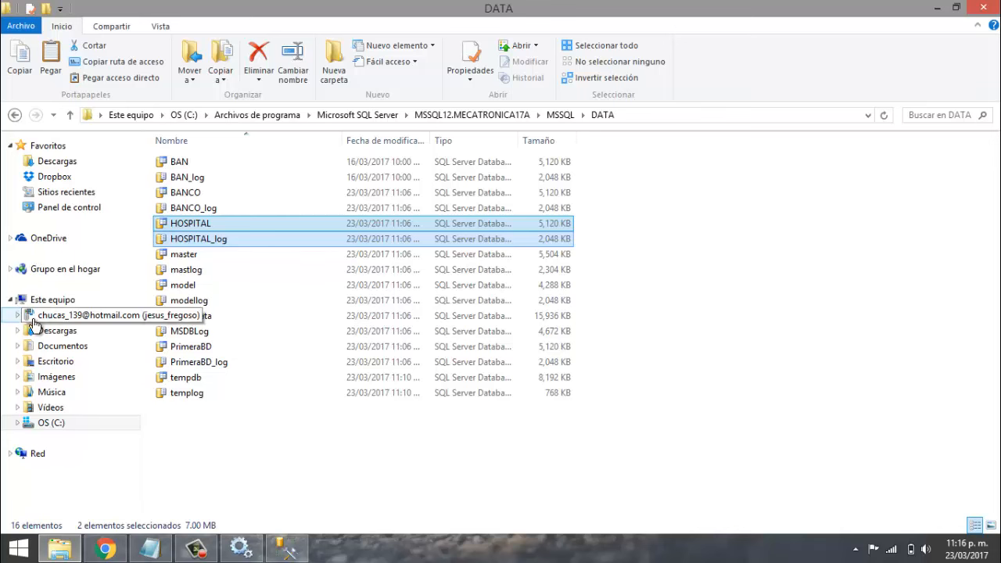
- Paste the HOSPITAL files into Escritorio, retry the in-use error, then cancel the copy
left_click(41, 363)
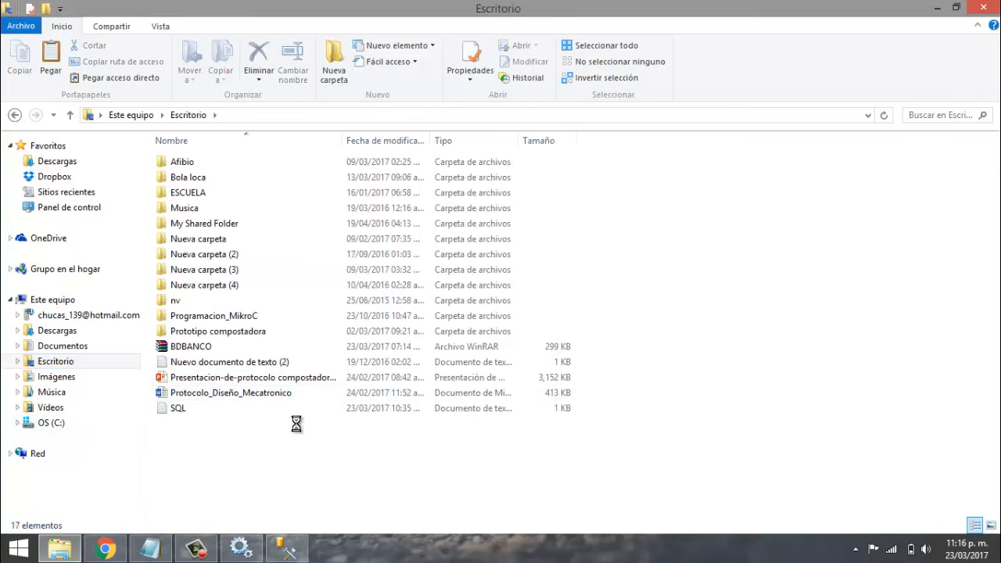
right_click(296, 424)
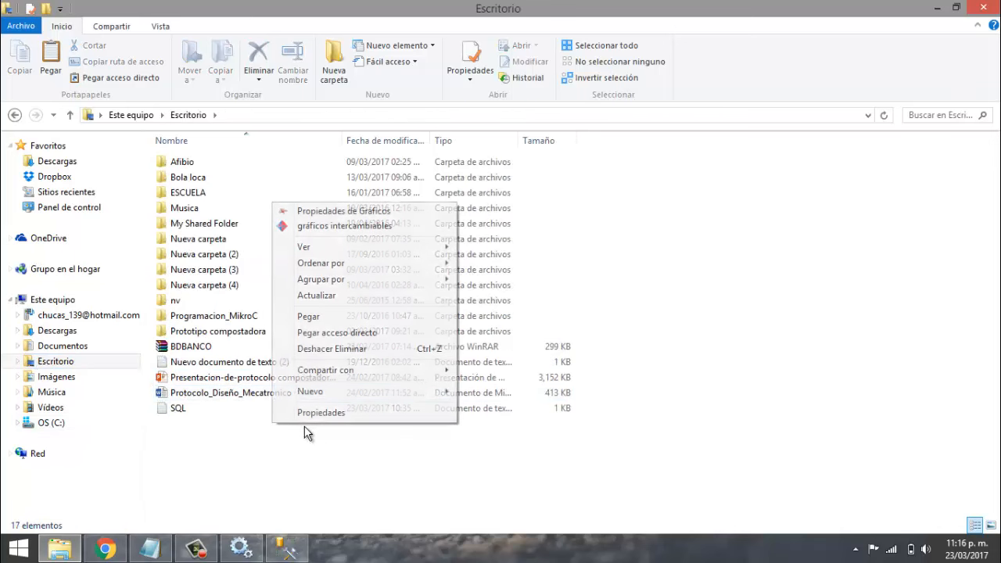
left_click(308, 317)
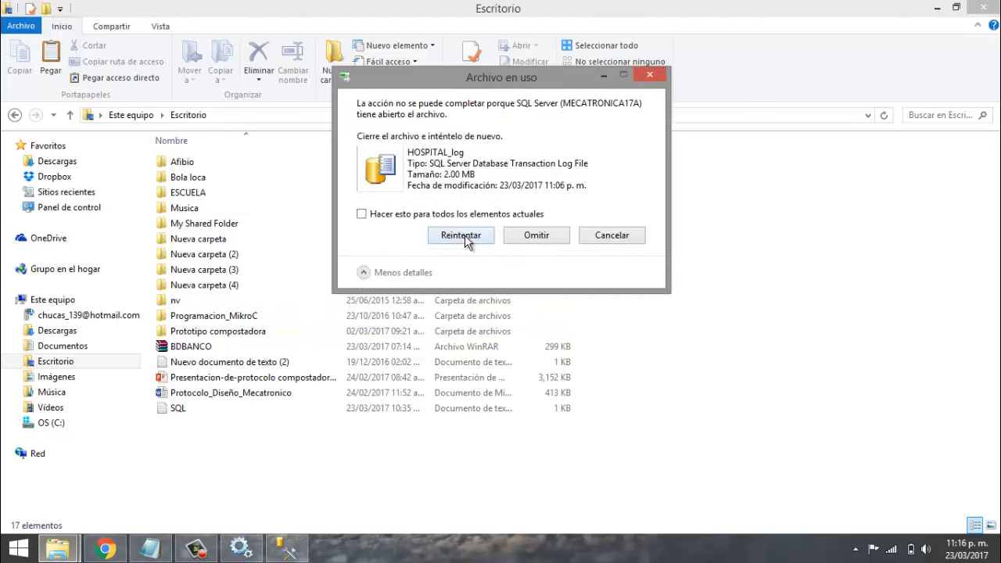
left_click(465, 234)
left_click(462, 237)
left_click(608, 237)
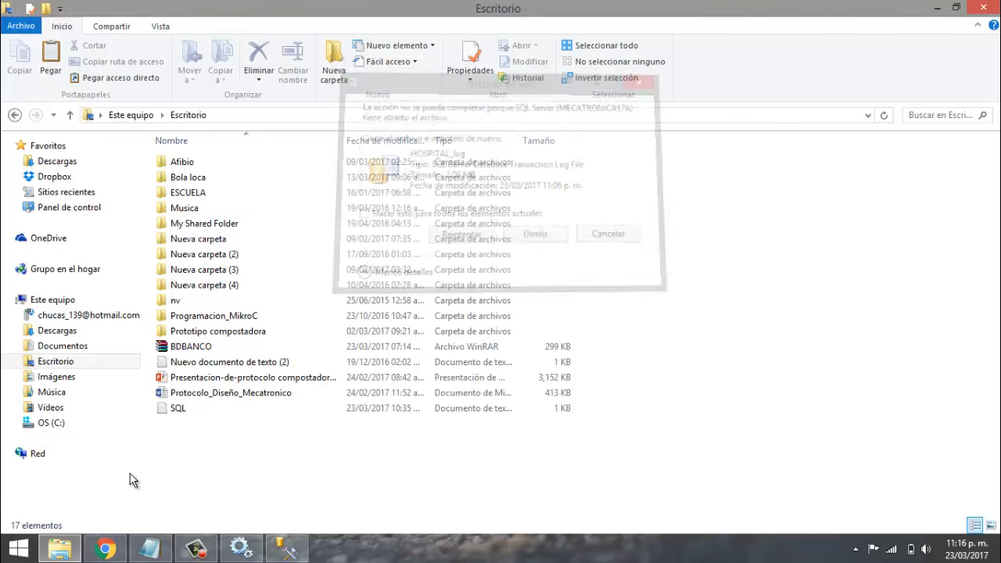
- Stop SQL Server (MECATRONICA17A) along with its dependent SQL Server Agent service
left_click(244, 552)
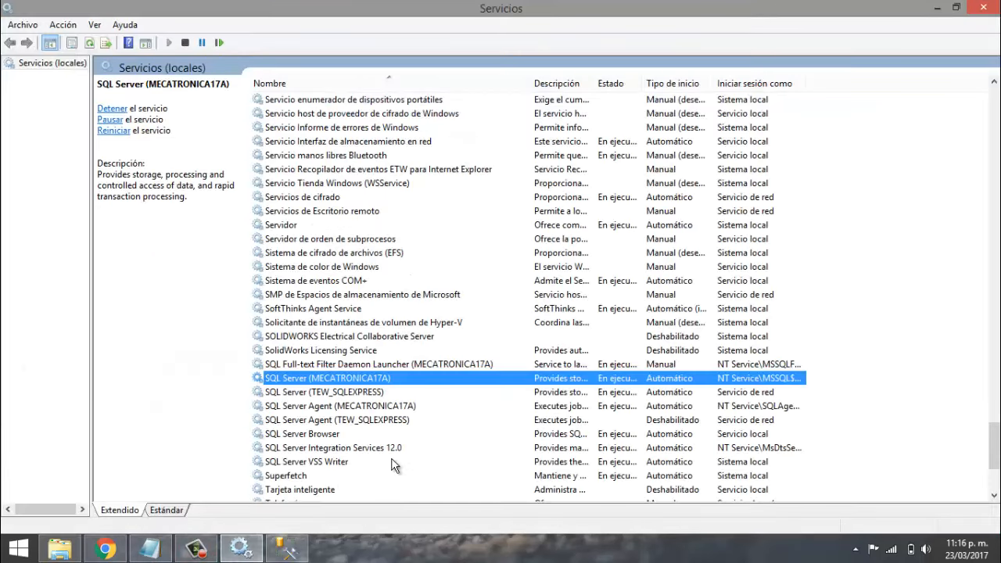
right_click(321, 381)
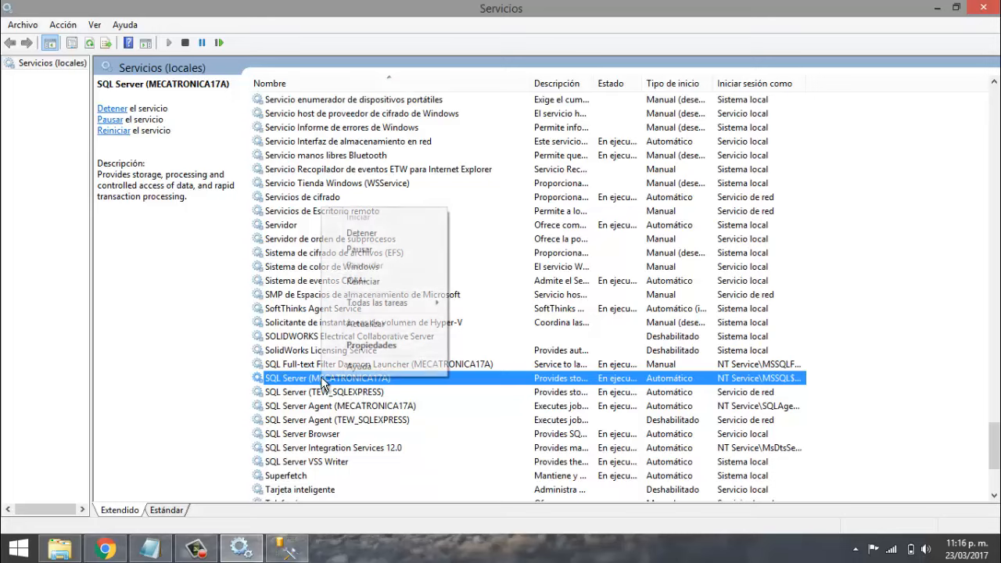
left_click(352, 235)
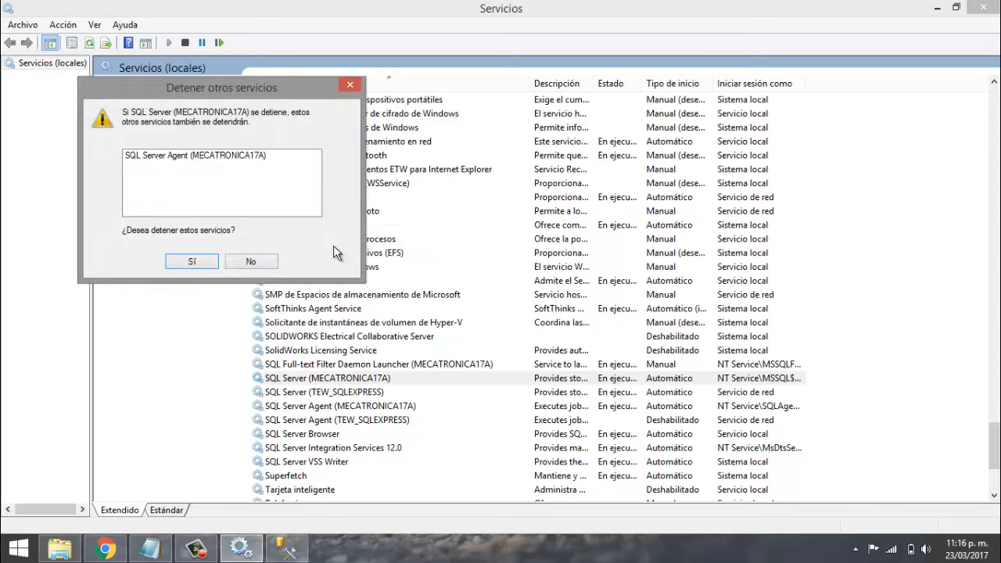
left_click(195, 262)
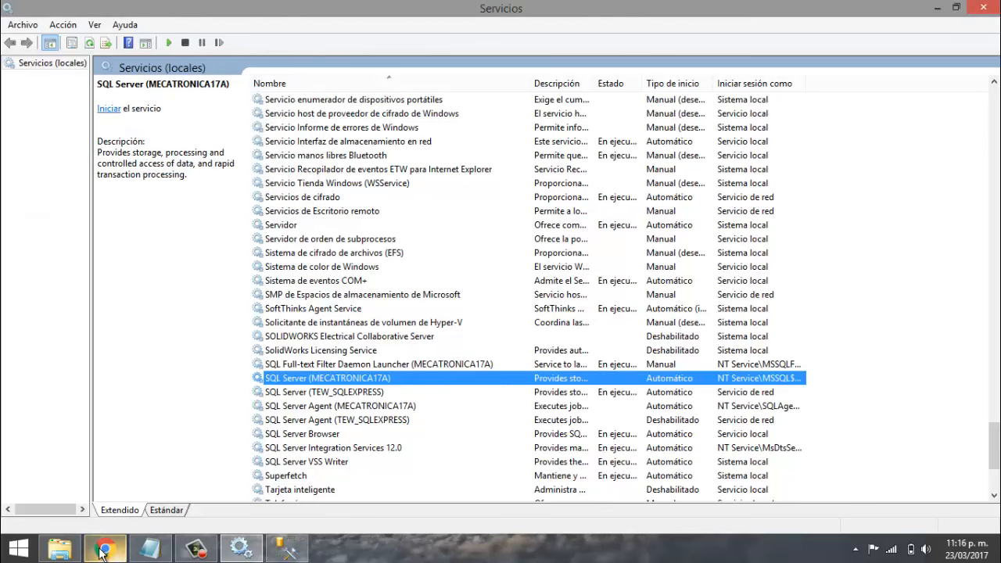
- Copy HOSPITAL and HOSPITAL_log from the MSSQL DATA folder and paste them into Escritorio
left_click(60, 549)
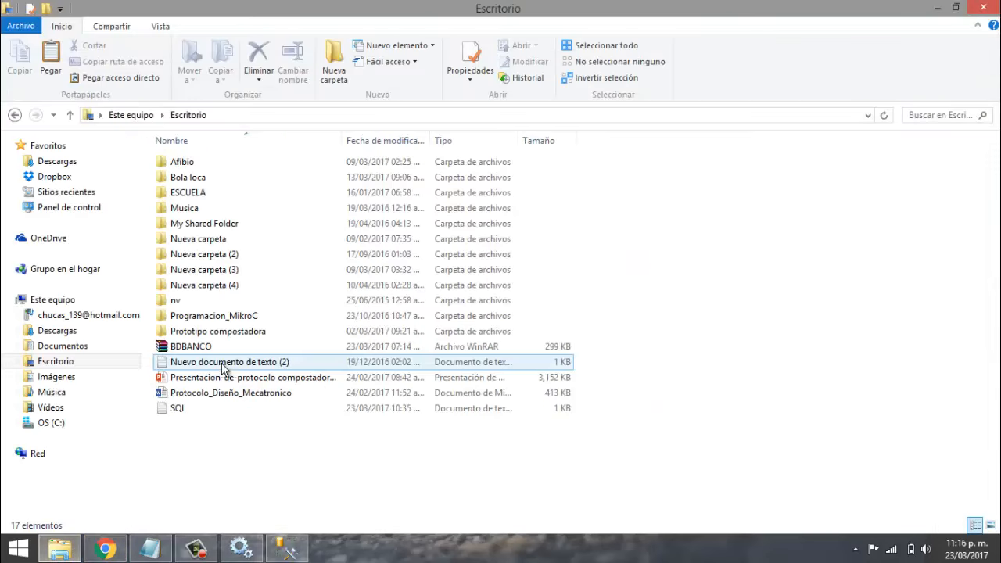
left_click(14, 115)
left_click(211, 242)
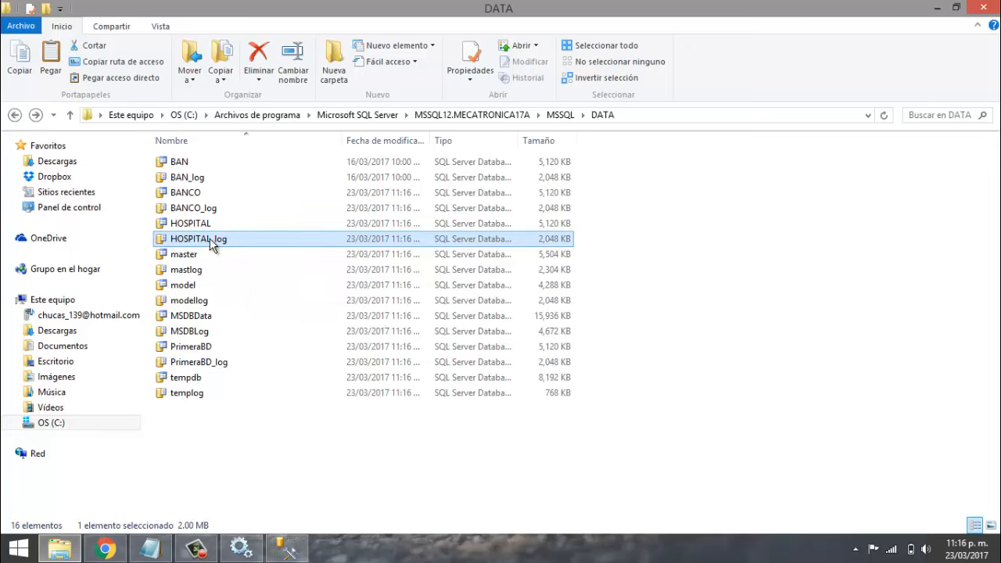
key("shift+Up")
right_click(208, 237)
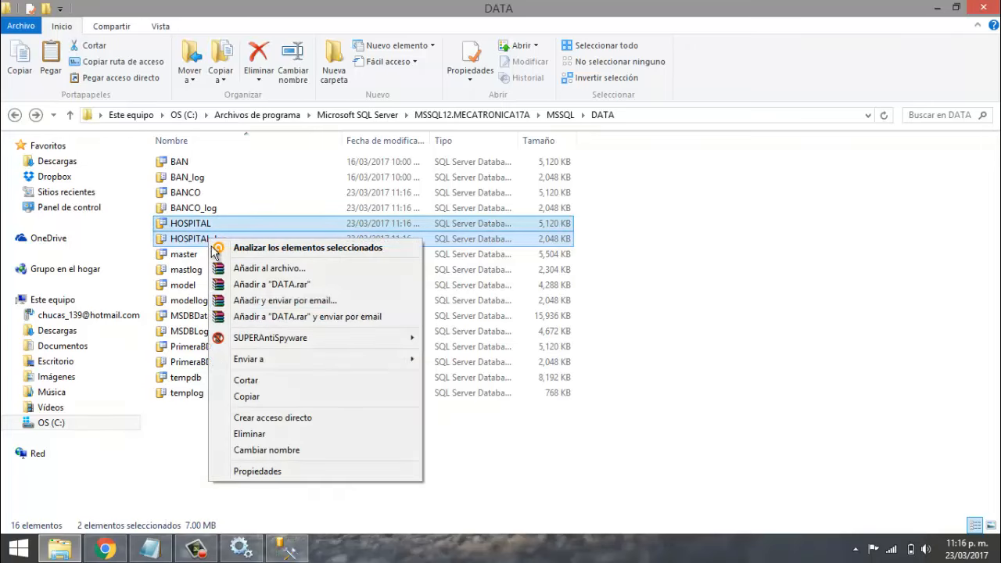
left_click(239, 397)
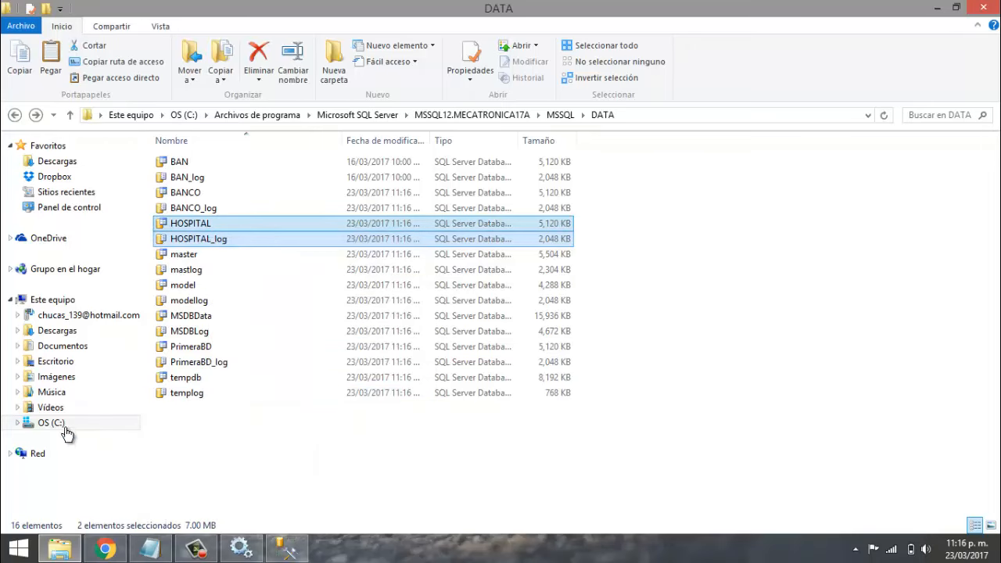
left_click(61, 360)
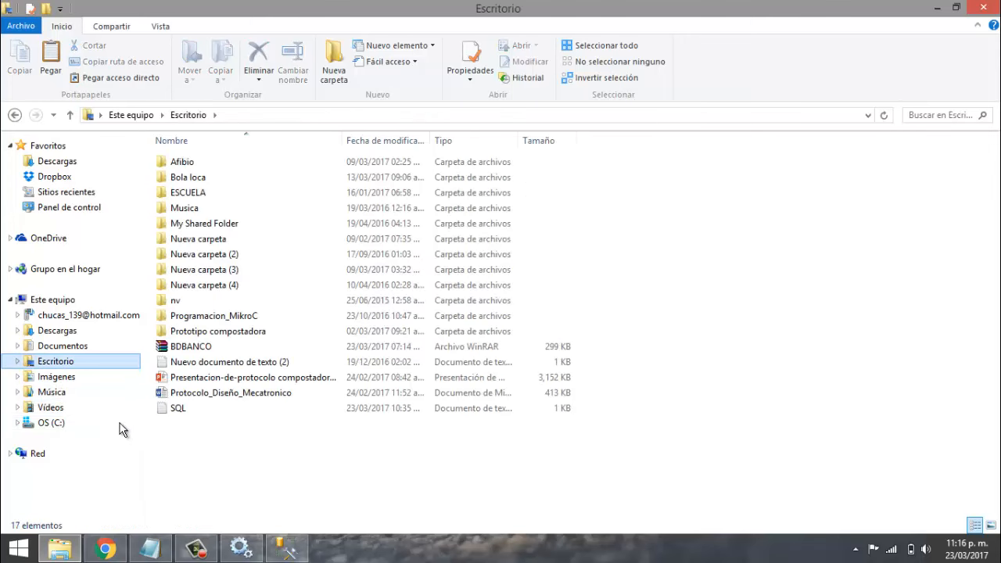
right_click(205, 441)
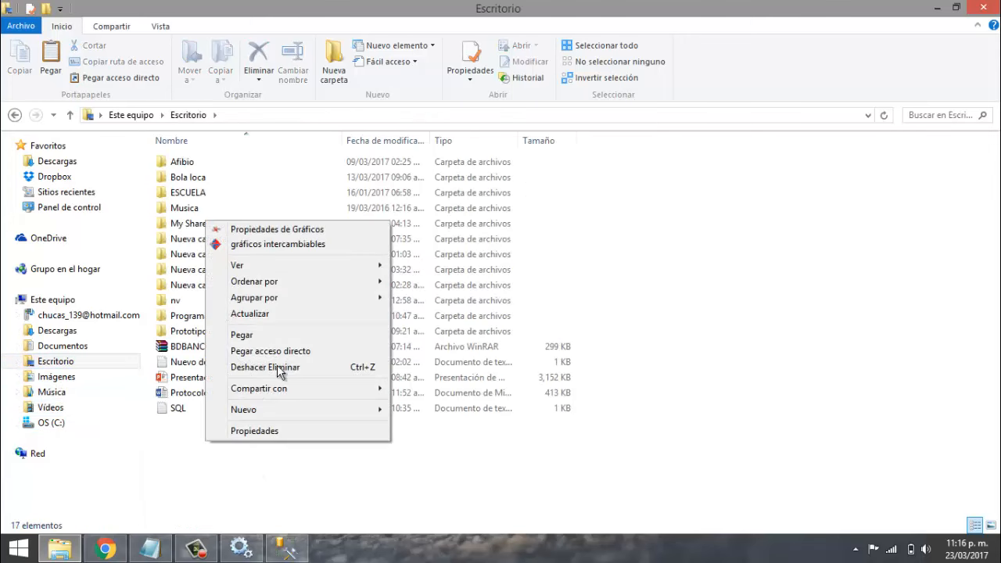
left_click(266, 336)
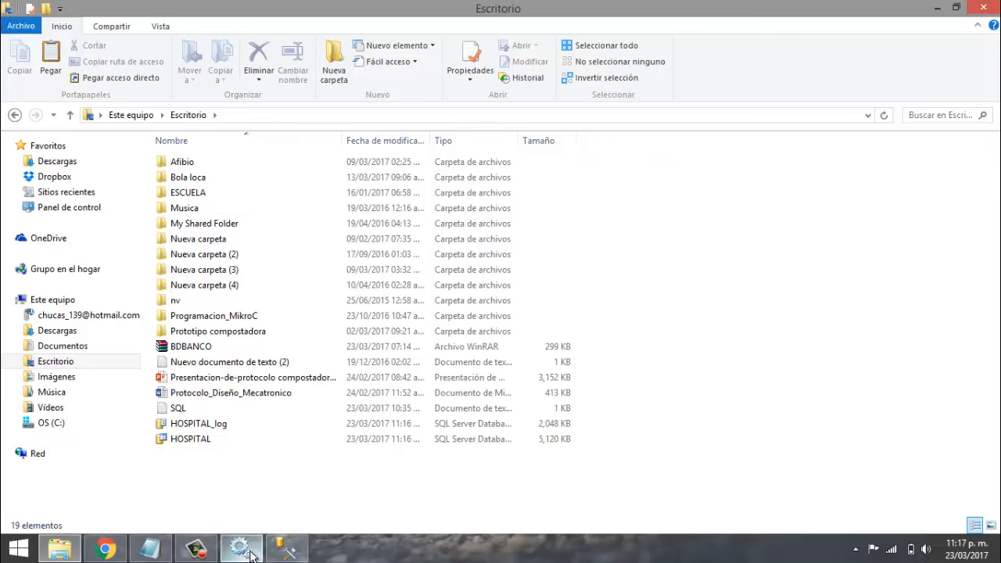
left_click(241, 547)
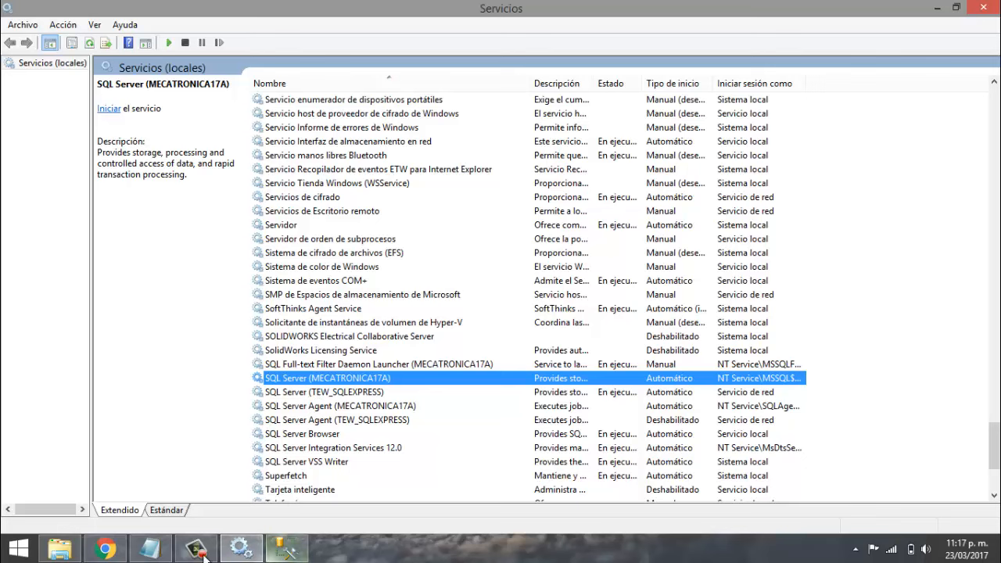
- Highlight 'restauración de una base de datos' in the tutorial notes, then return to Services
left_click(150, 547)
left_click_drag(468, 146, 842, 139)
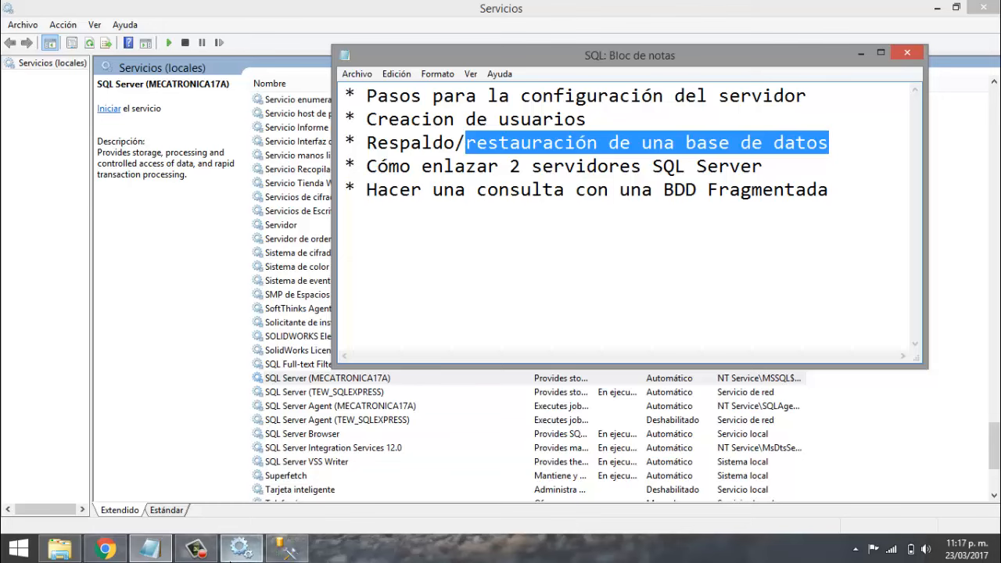
left_click(239, 547)
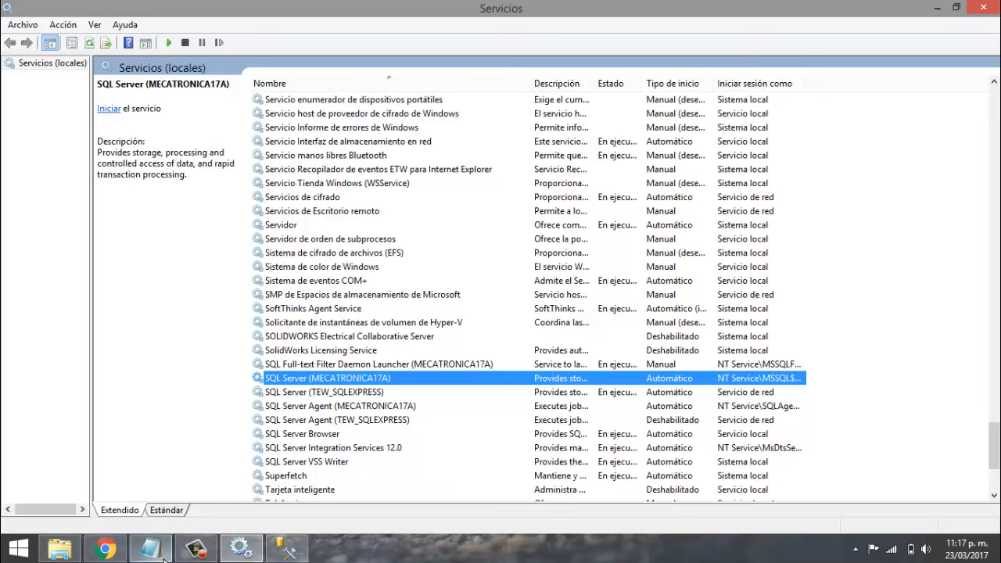
left_click(300, 555)
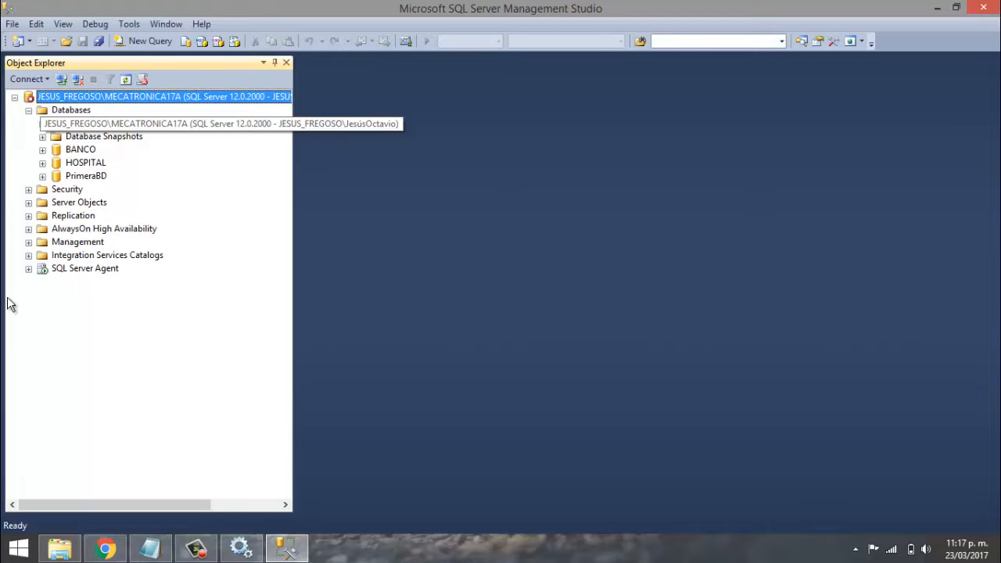
left_click(240, 547)
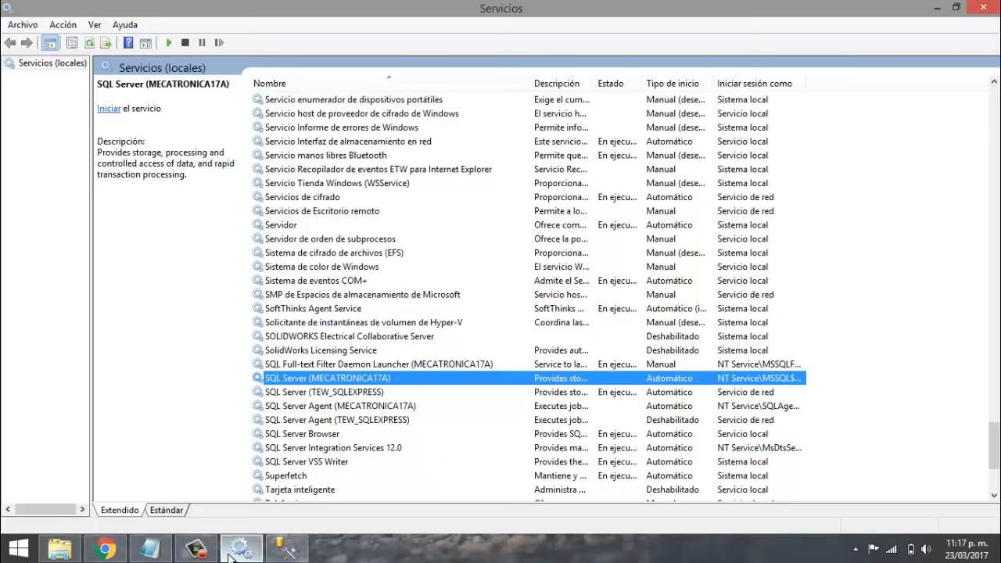
- Start SQL Server (MECATRONICA17A) and then SQL Server Agent (MECATRONICA17A)
right_click(286, 383)
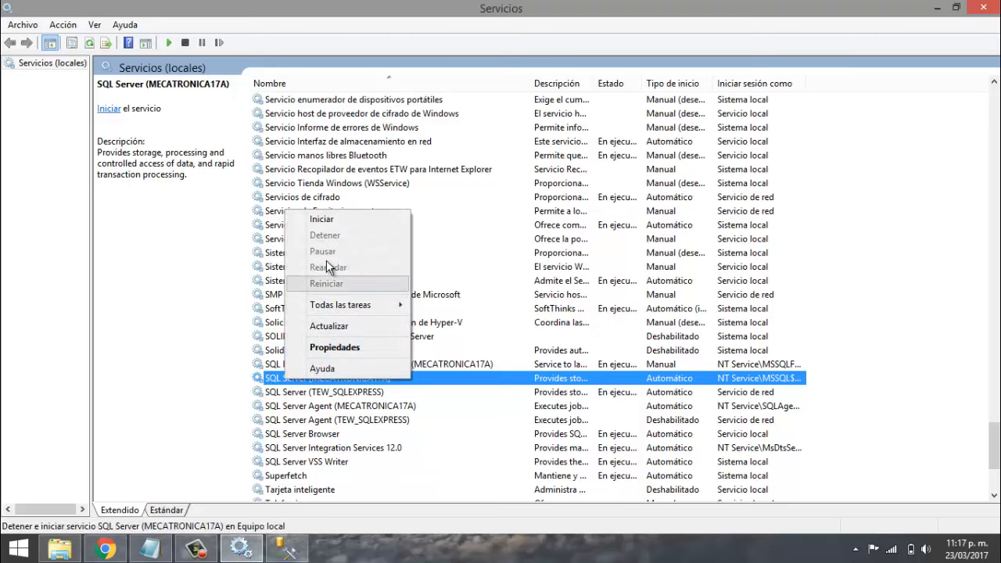
left_click(324, 221)
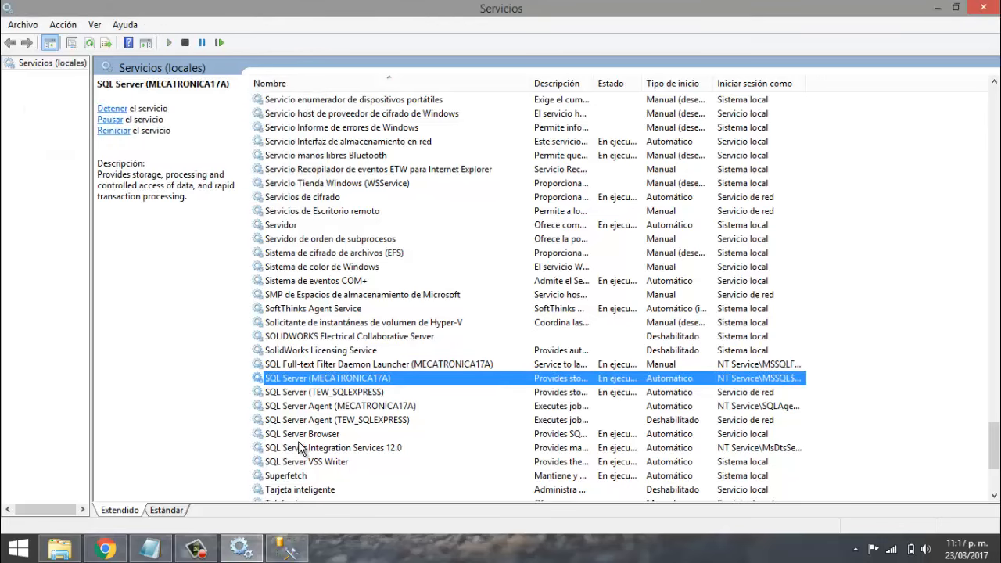
right_click(309, 406)
left_click(338, 313)
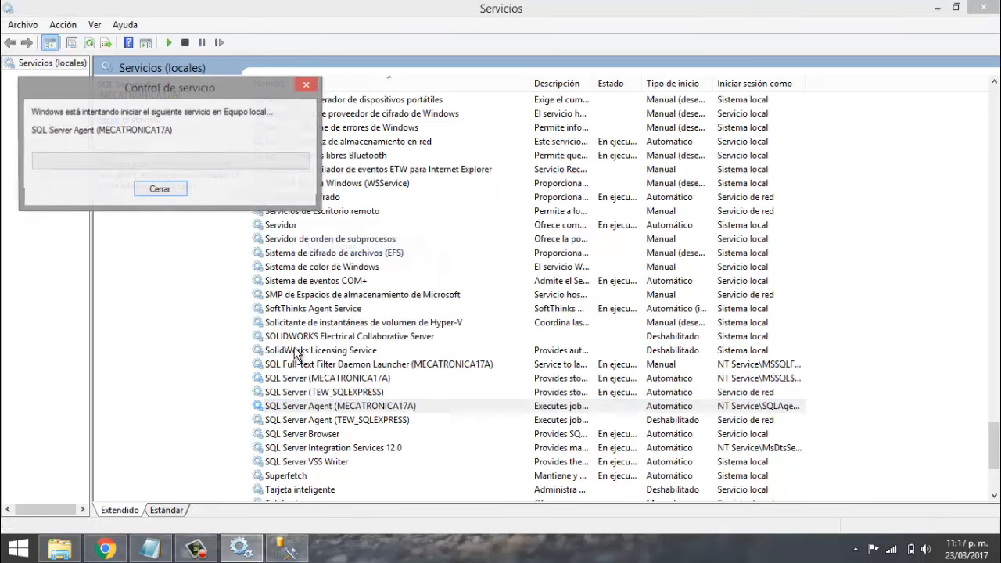
left_click(286, 548)
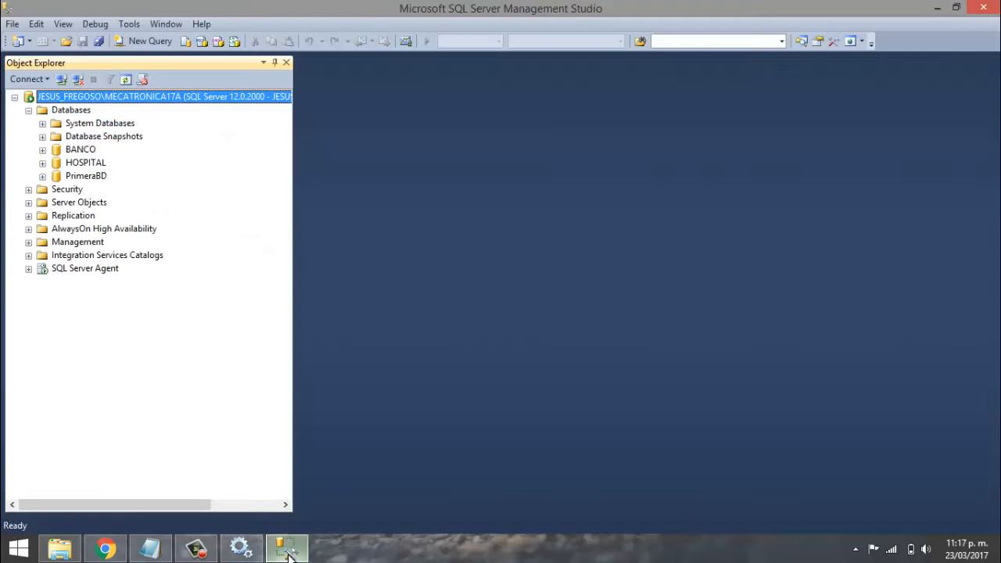
- Refresh Object Explorer and delete the HOSPITAL database from the Databases list
left_click(125, 79)
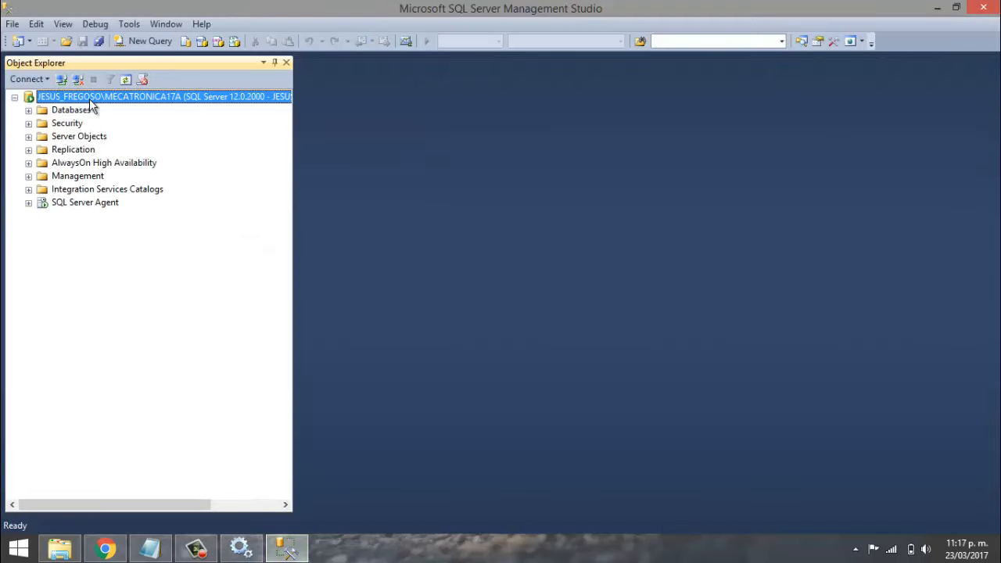
left_click(30, 111)
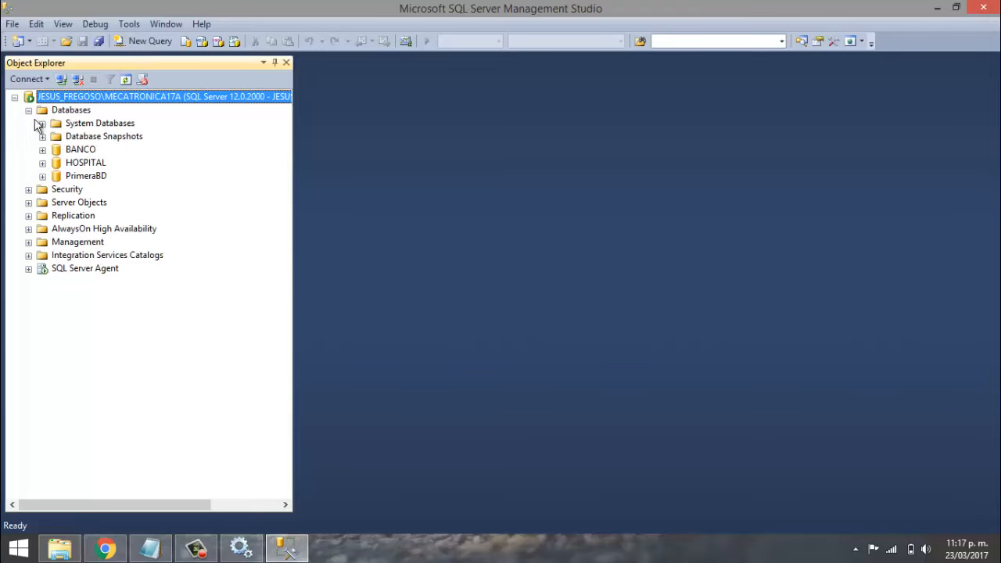
right_click(74, 164)
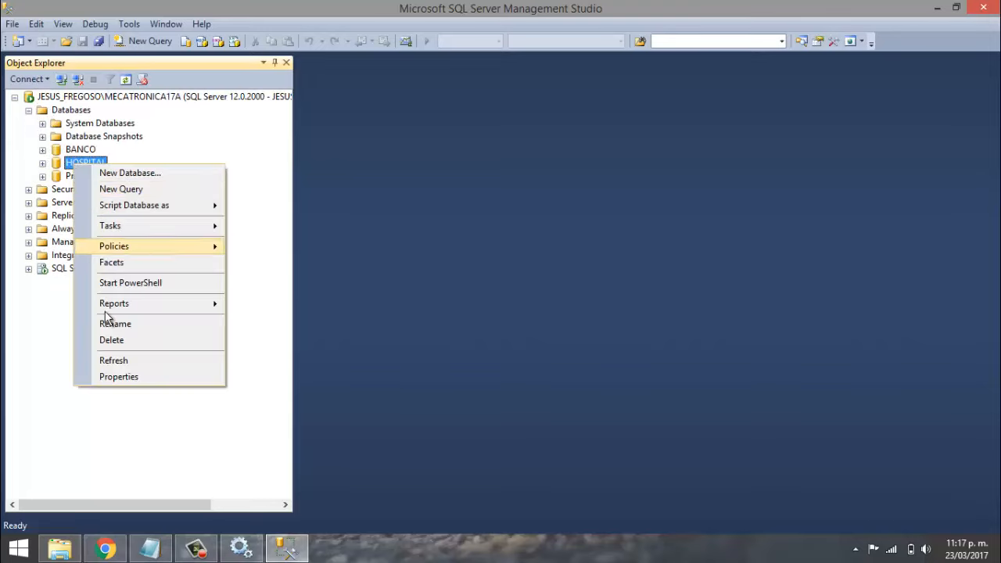
left_click(122, 341)
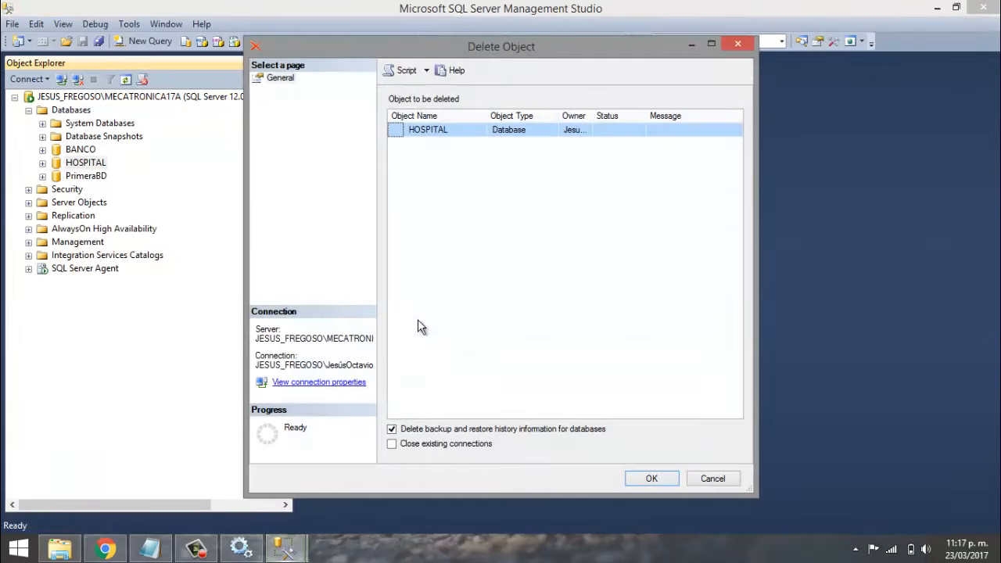
left_click(639, 477)
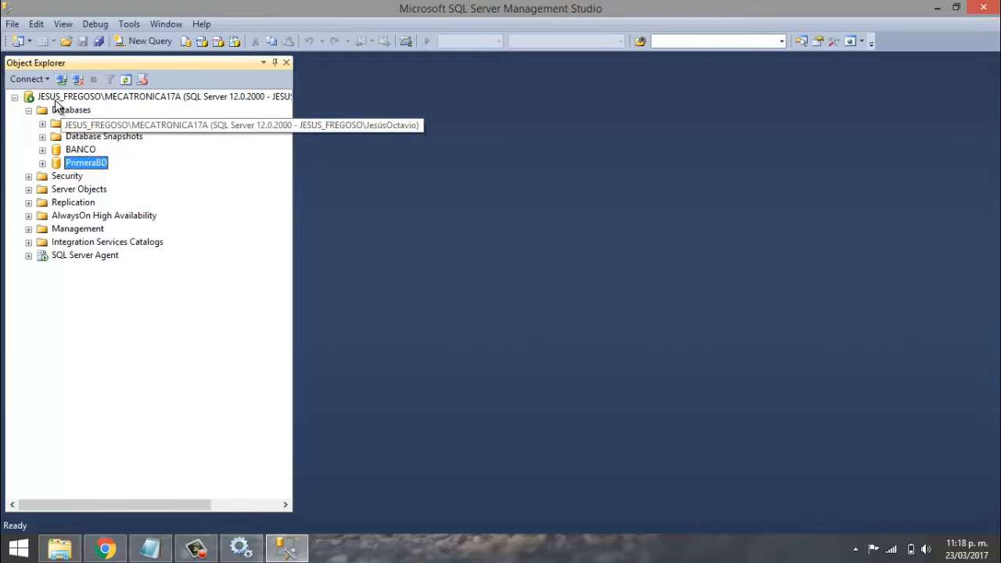
- Alternate between the Services window and Management Studio, ending with Services in front
left_click(242, 551)
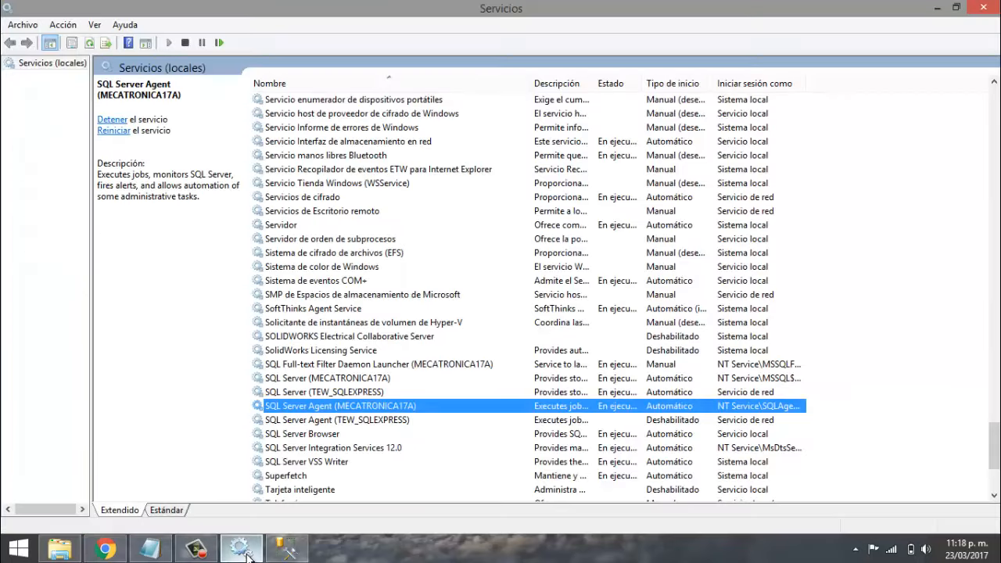
left_click(242, 551)
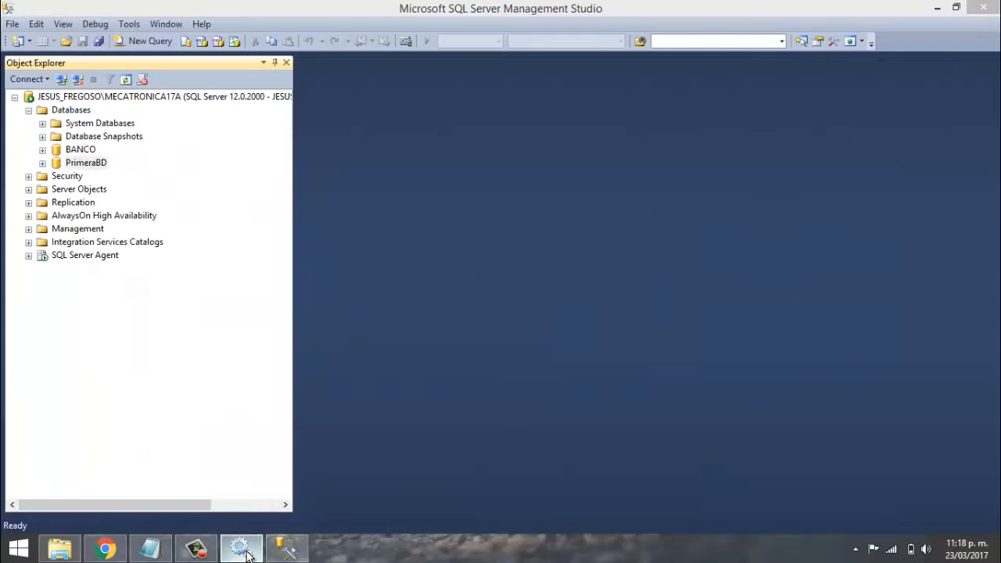
left_click(243, 551)
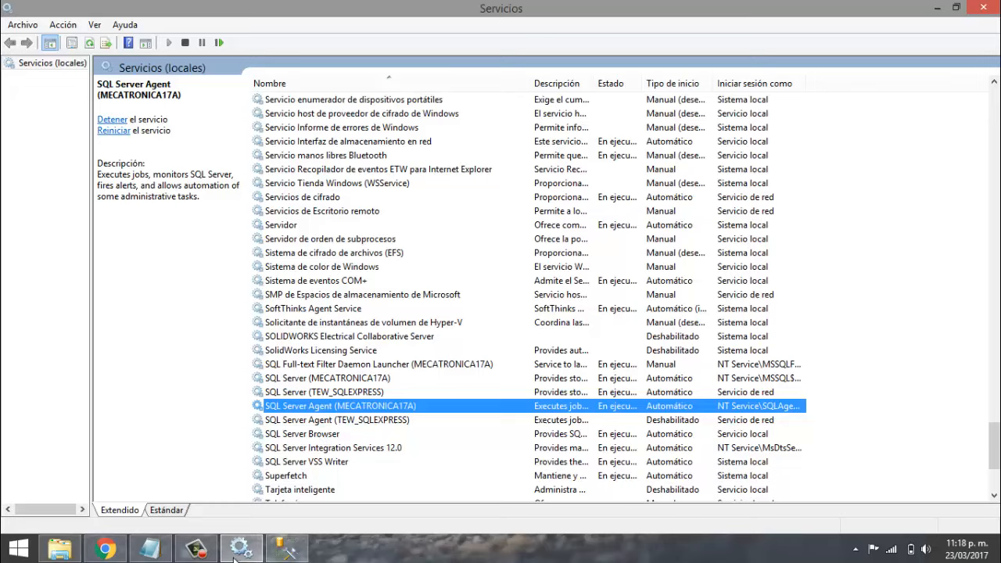
left_click(240, 548)
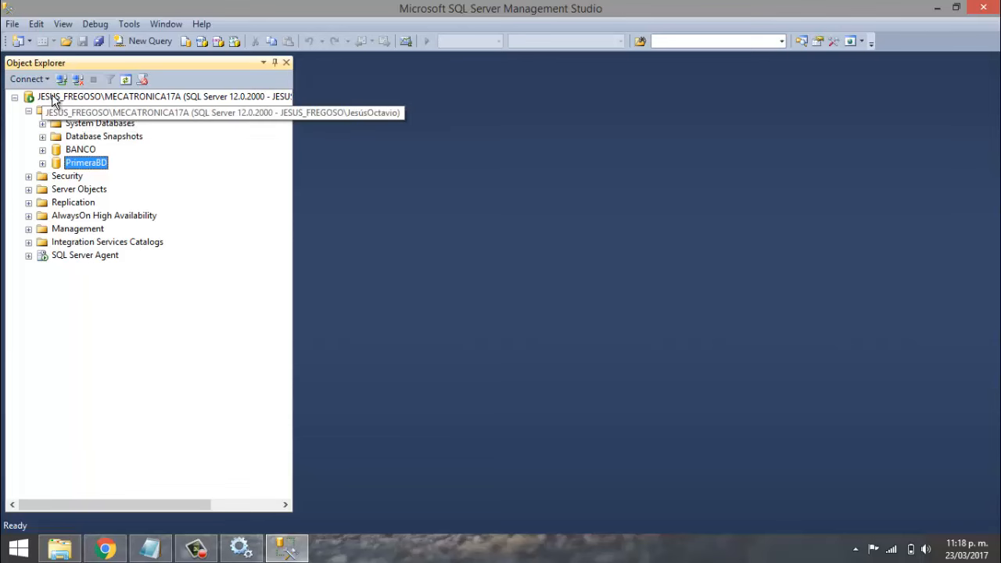
left_click(240, 549)
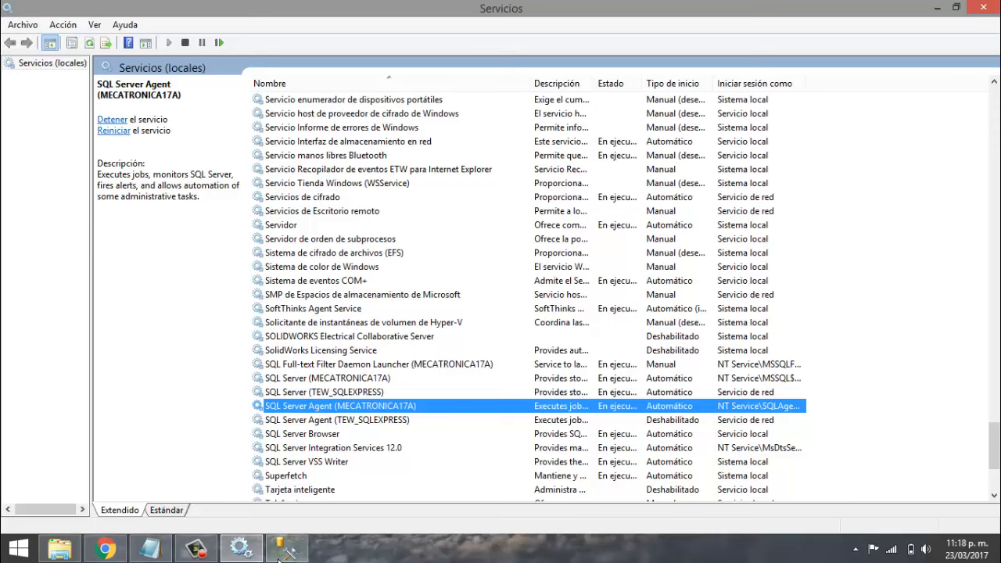
- Stop the MECATRONICA17A instance from Object Explorer, agreeing to stop SQL Server Agent too
left_click(286, 548)
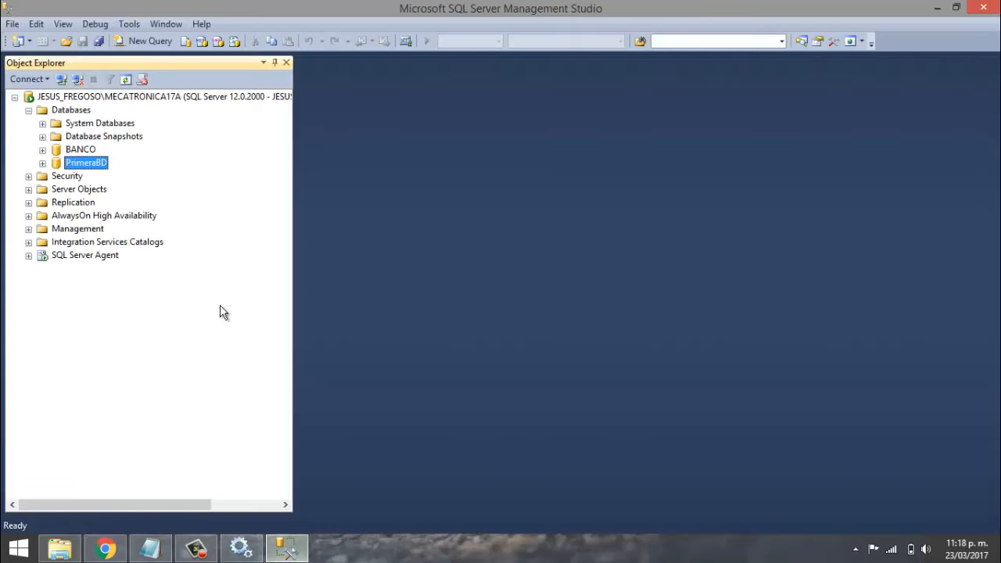
right_click(81, 98)
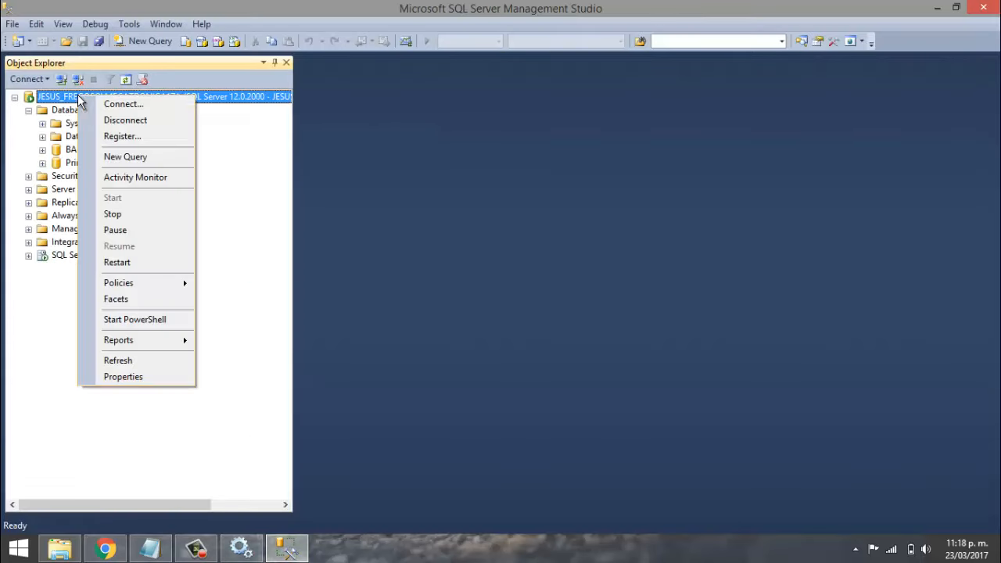
left_click(121, 218)
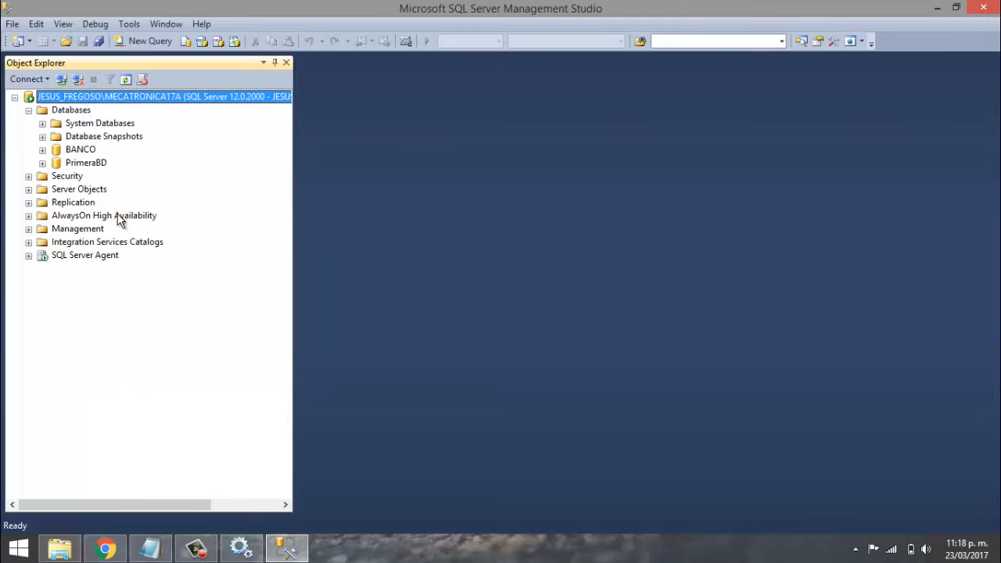
left_click(351, 79)
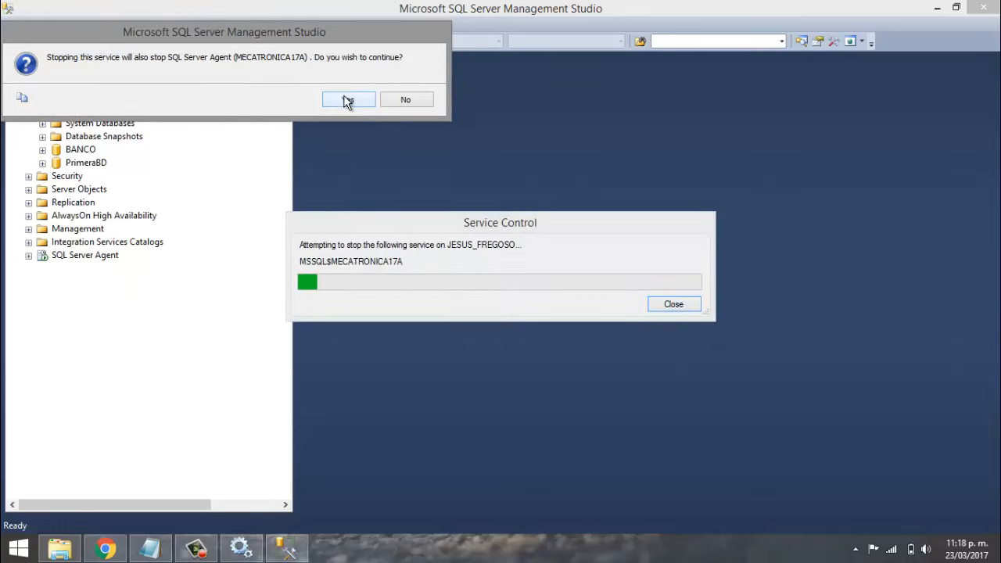
left_click(346, 100)
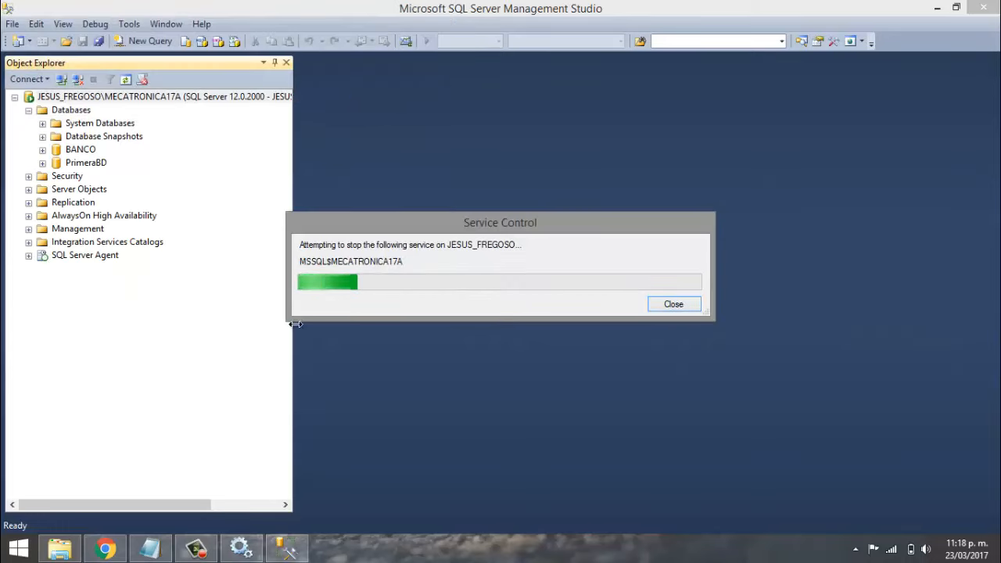
mouse_move(236, 547)
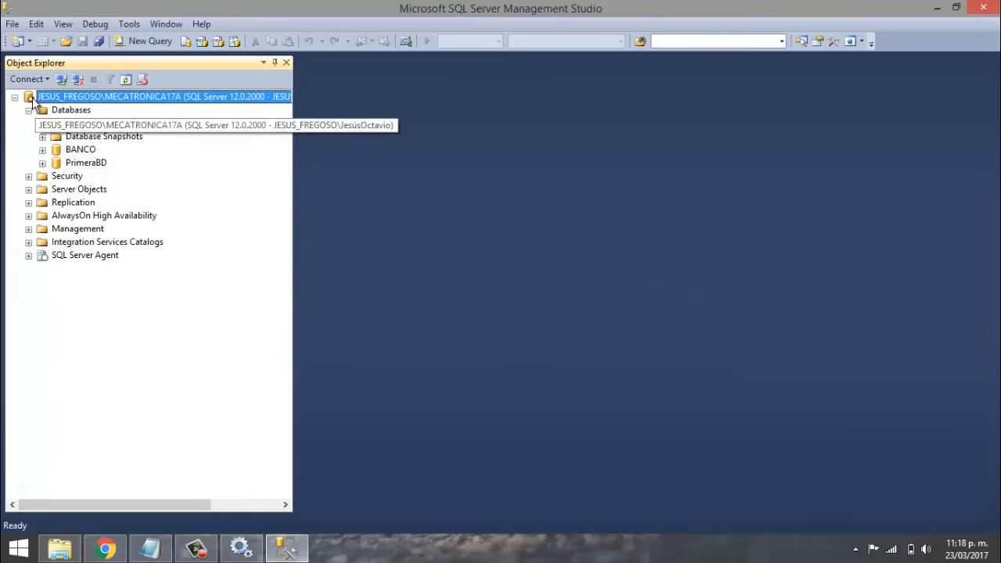
left_click(240, 547)
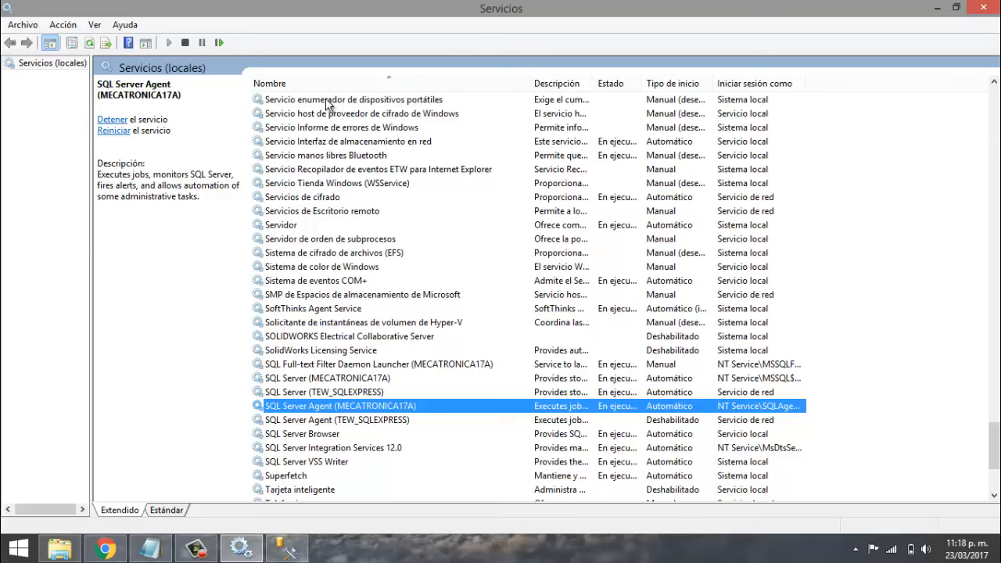
- Refresh Services to confirm SQL Server Agent (MECATRONICA17A) is stopped, then minimize the window
left_click(86, 45)
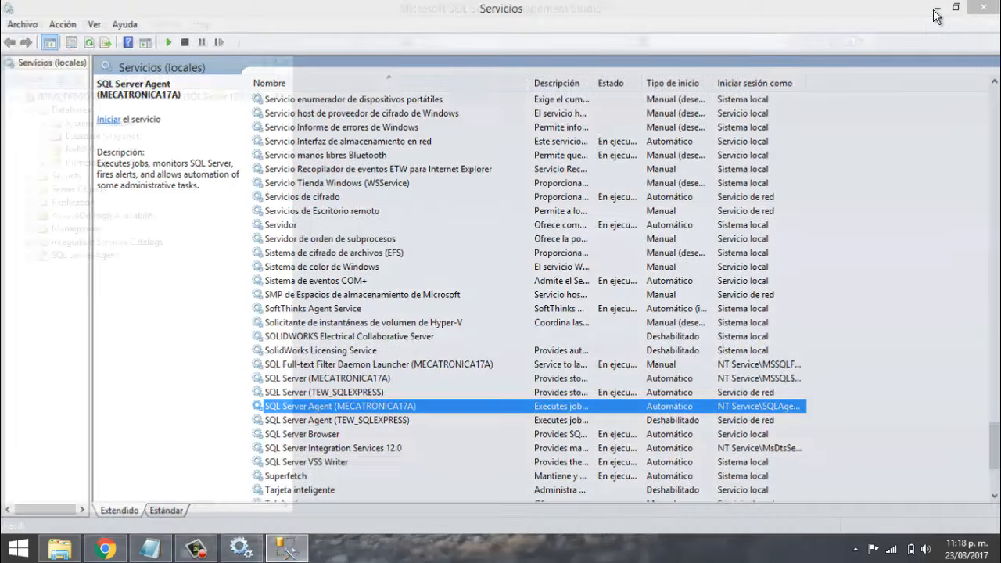
left_click(936, 9)
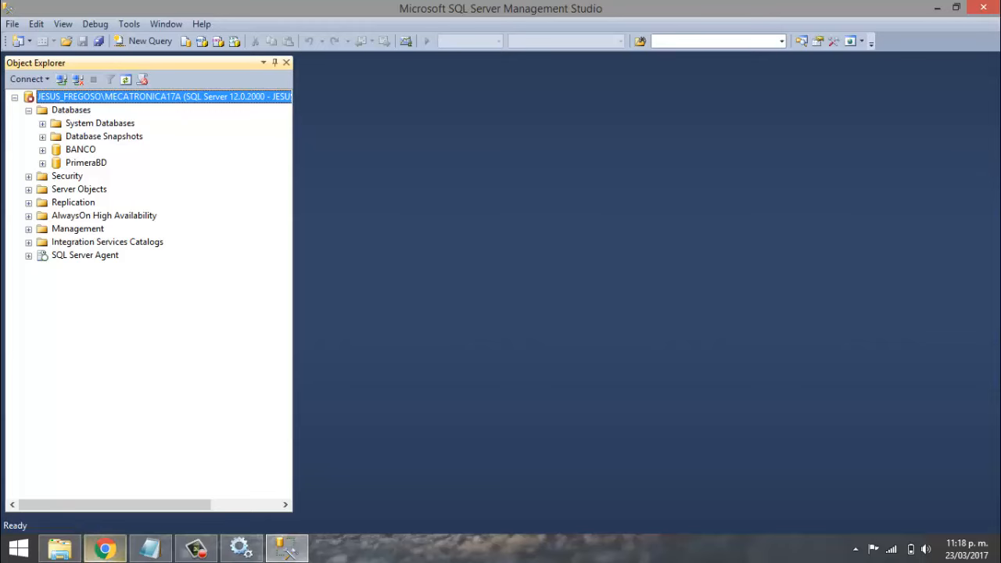
- Copy HOSPITAL and HOSPITAL_log from the Desktop back into the DATA folder and close Explorer
left_click(59, 548)
left_click_drag(207, 452, 202, 418)
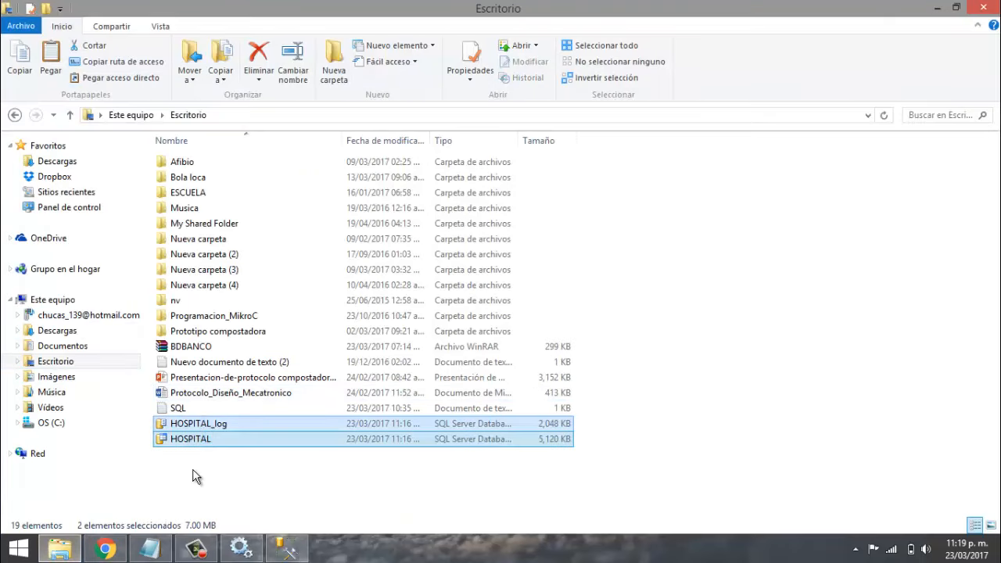
right_click(199, 439)
left_click(237, 351)
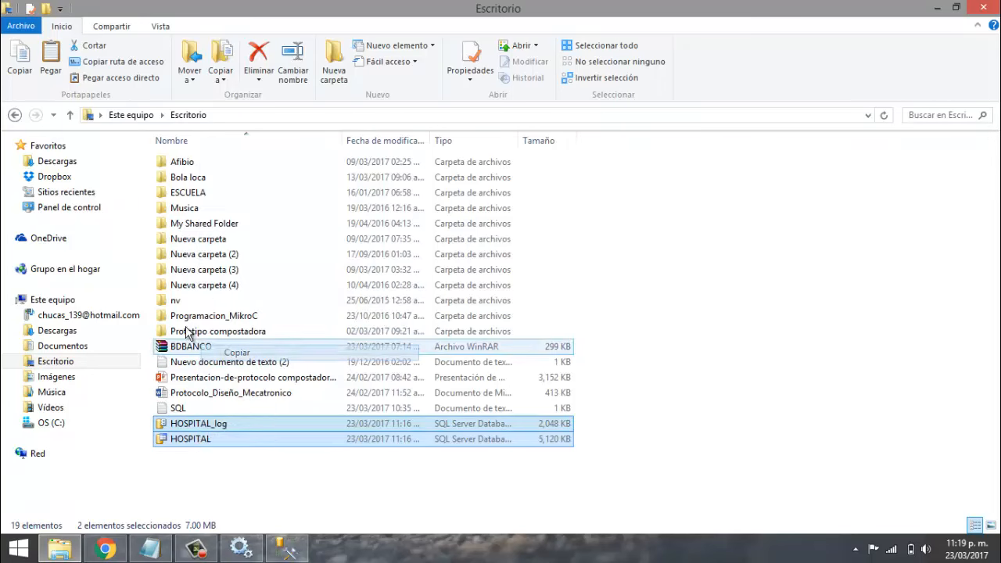
left_click(14, 115)
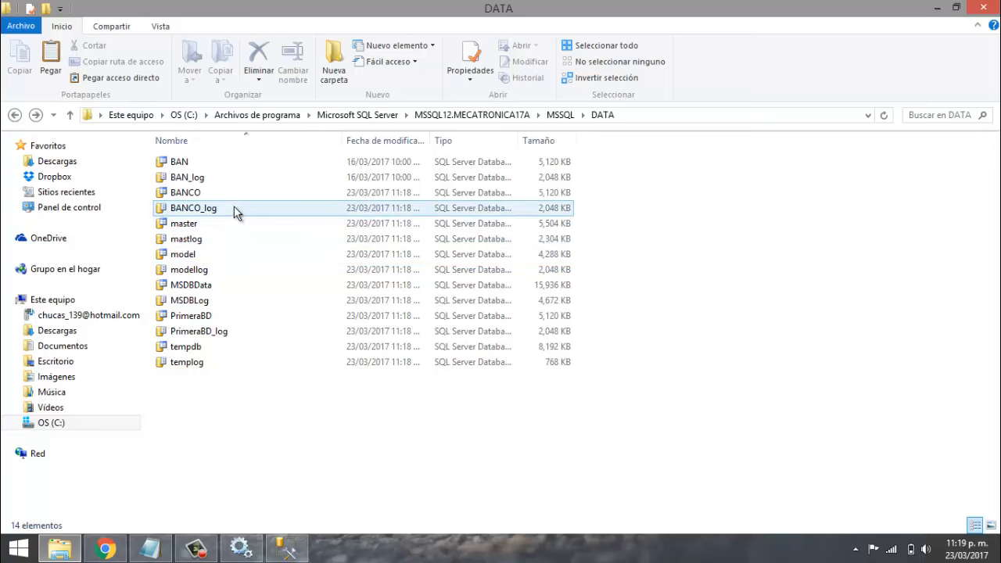
right_click(249, 400)
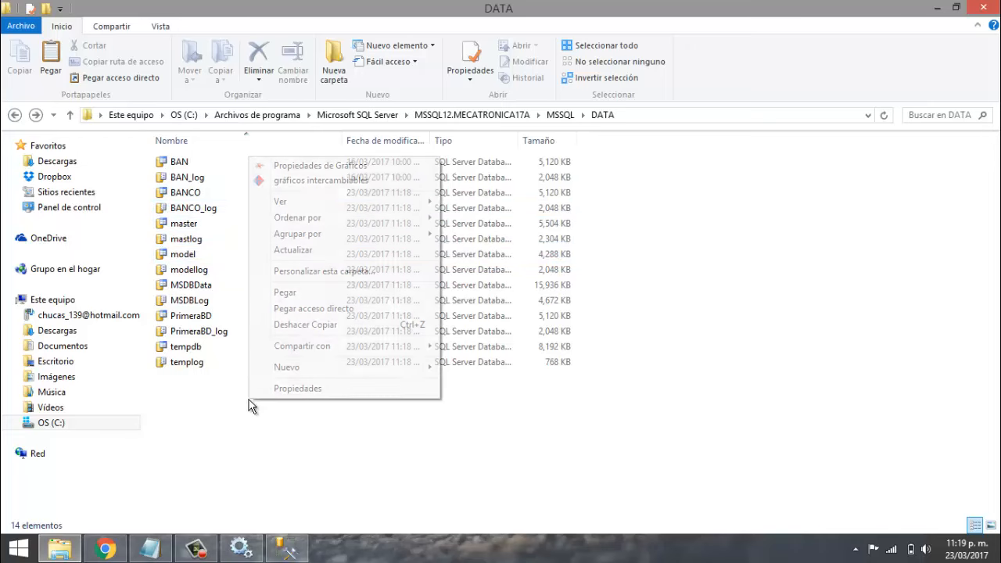
left_click(298, 295)
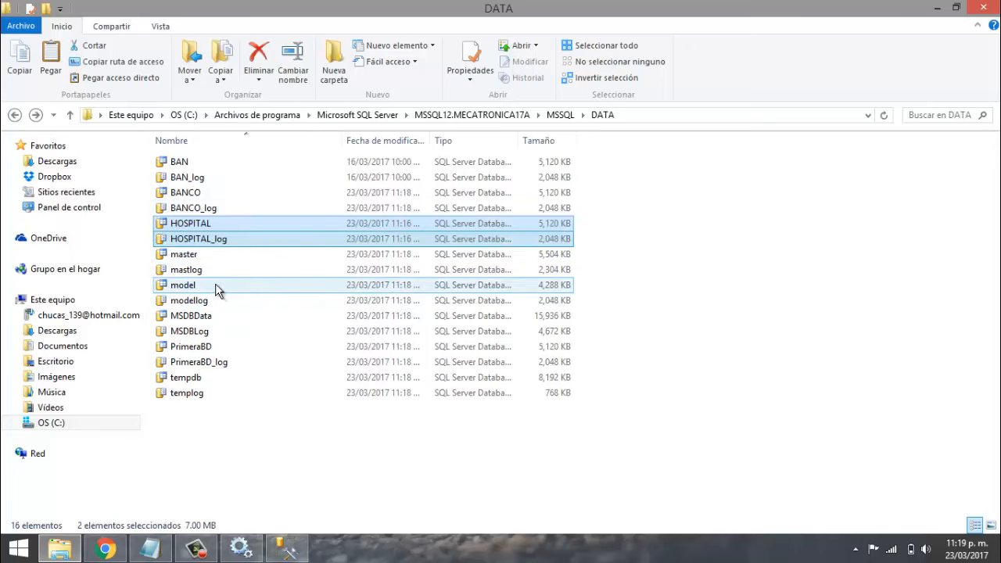
left_click(213, 439)
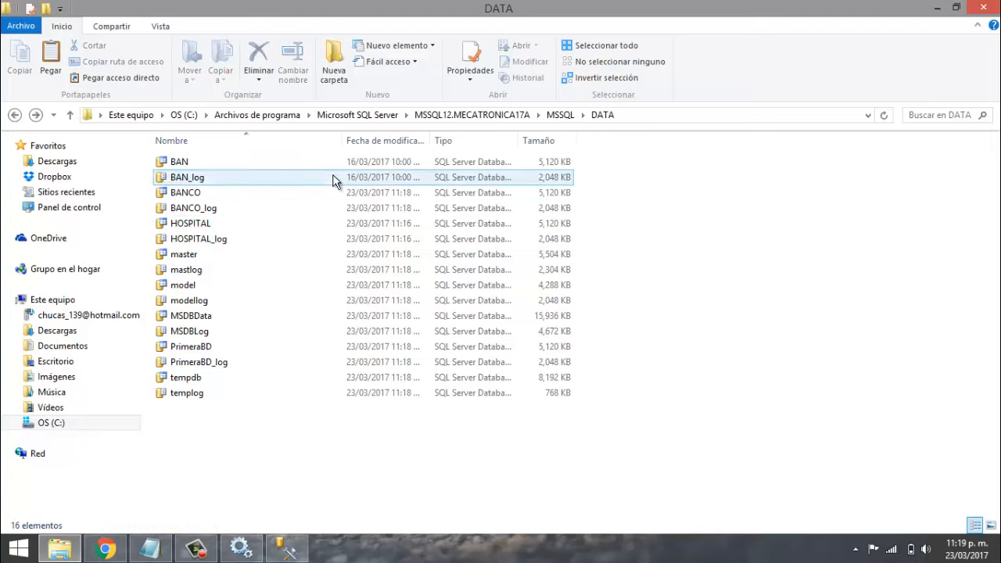
left_click(983, 7)
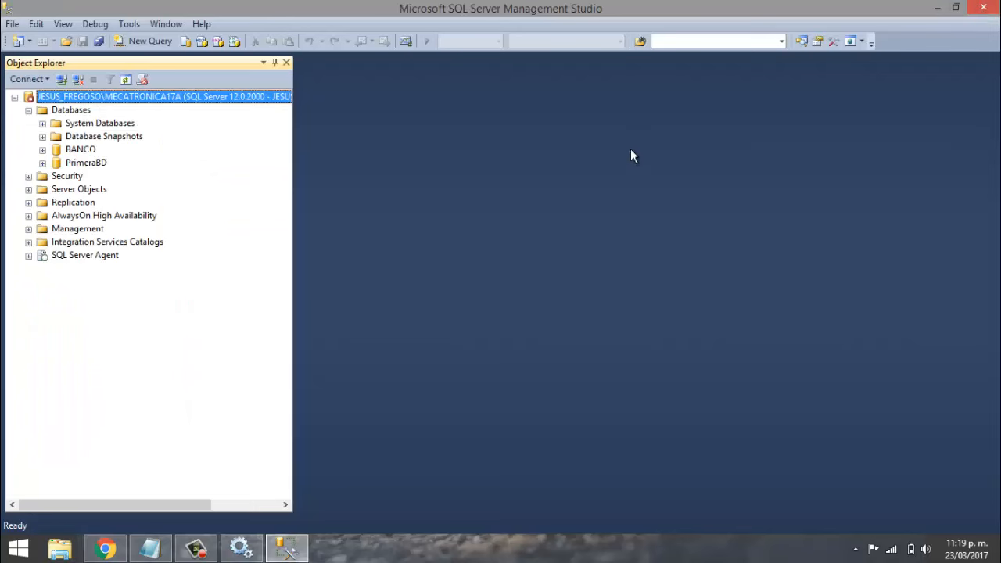
- Start the MSSQL$MECATRONICA17A service from Object Explorer and refresh the server tree
right_click(51, 103)
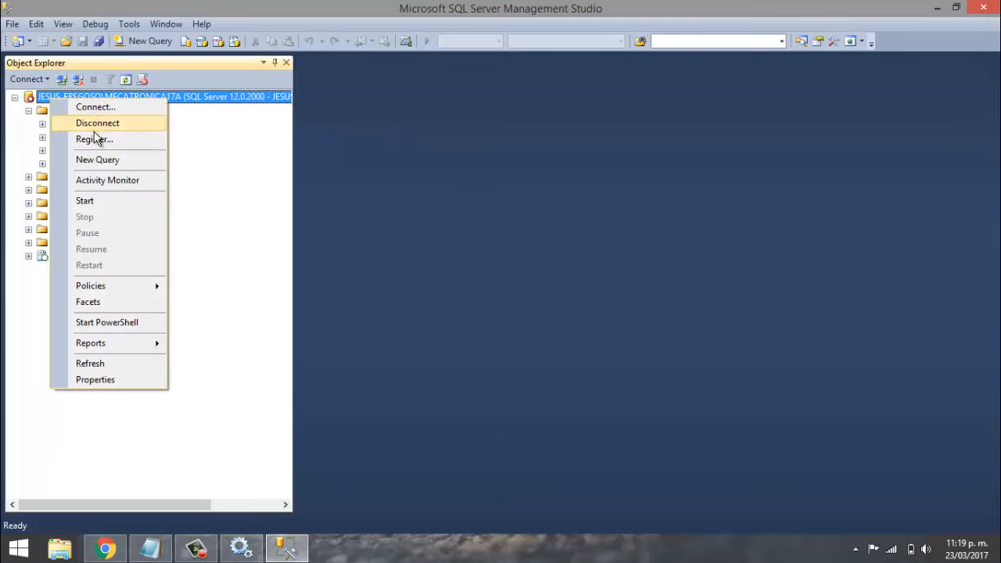
left_click(86, 202)
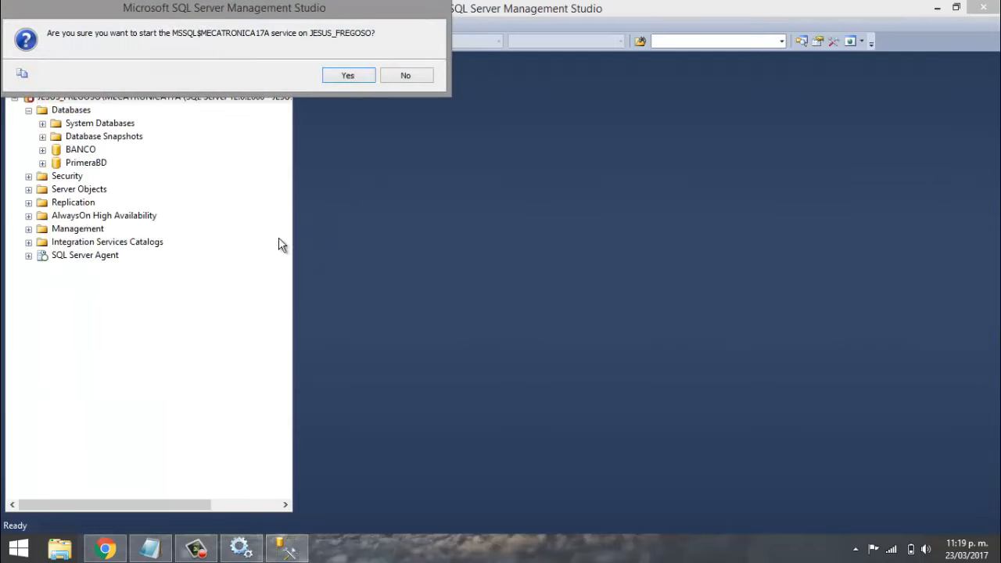
left_click(346, 75)
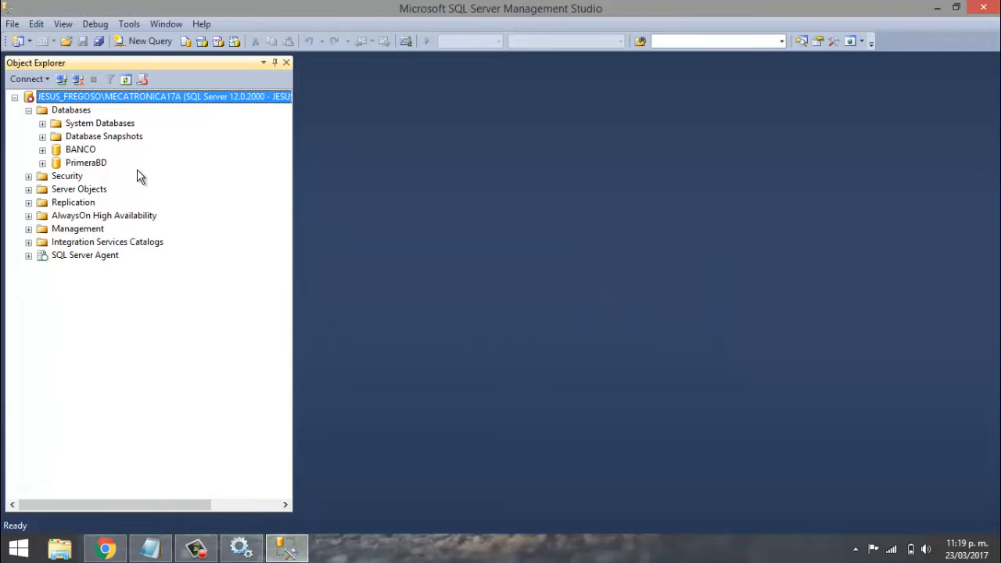
left_click(122, 81)
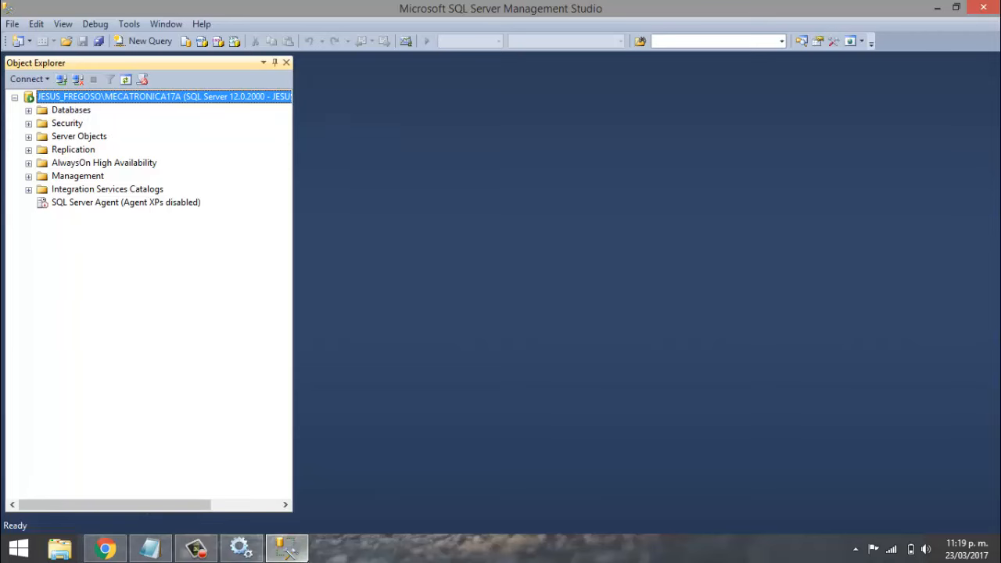
- Start SQL Server Agent (MECATRONICA17A) in Services, then return to Management Studio
left_click(240, 548)
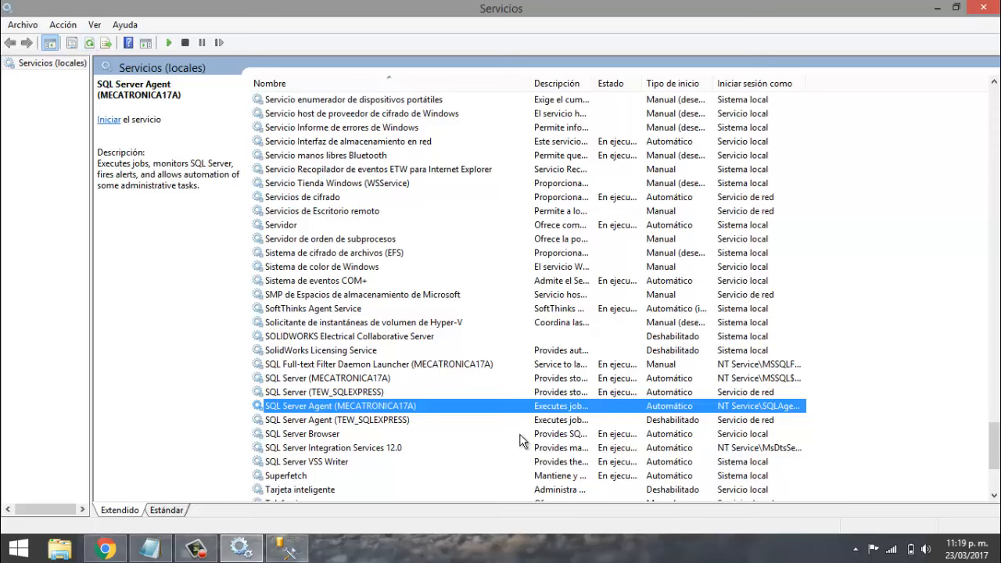
right_click(376, 408)
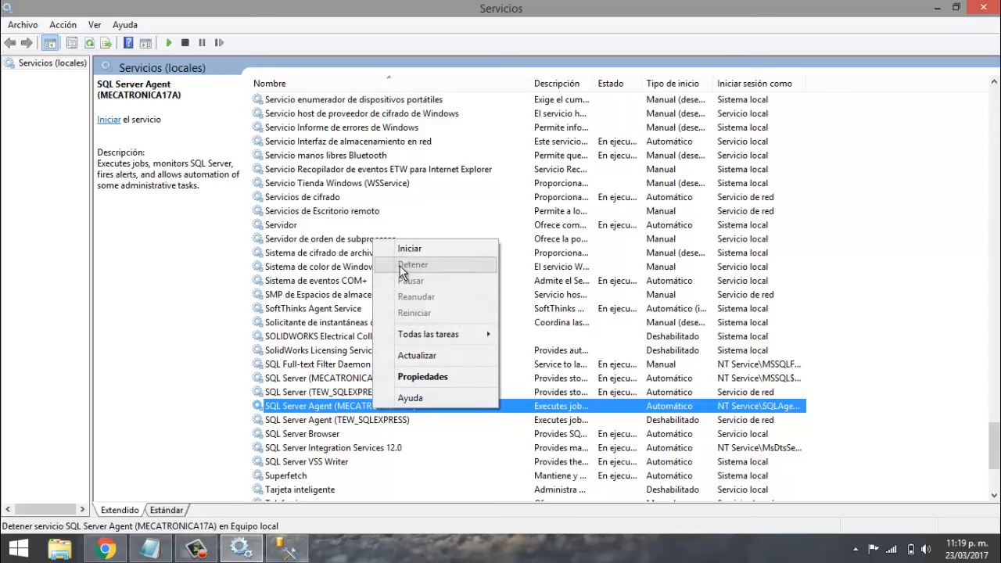
left_click(409, 248)
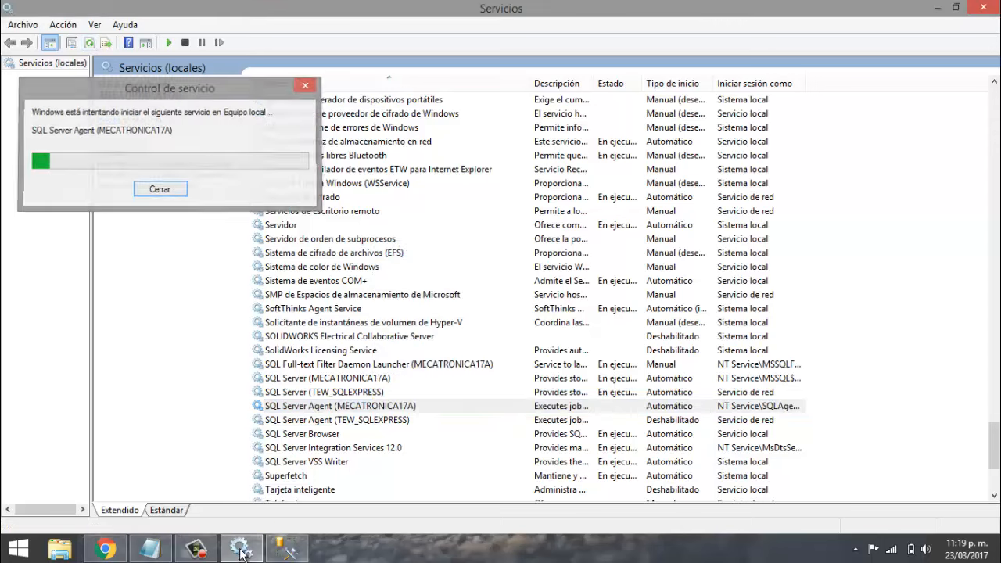
key("alt+Tab")
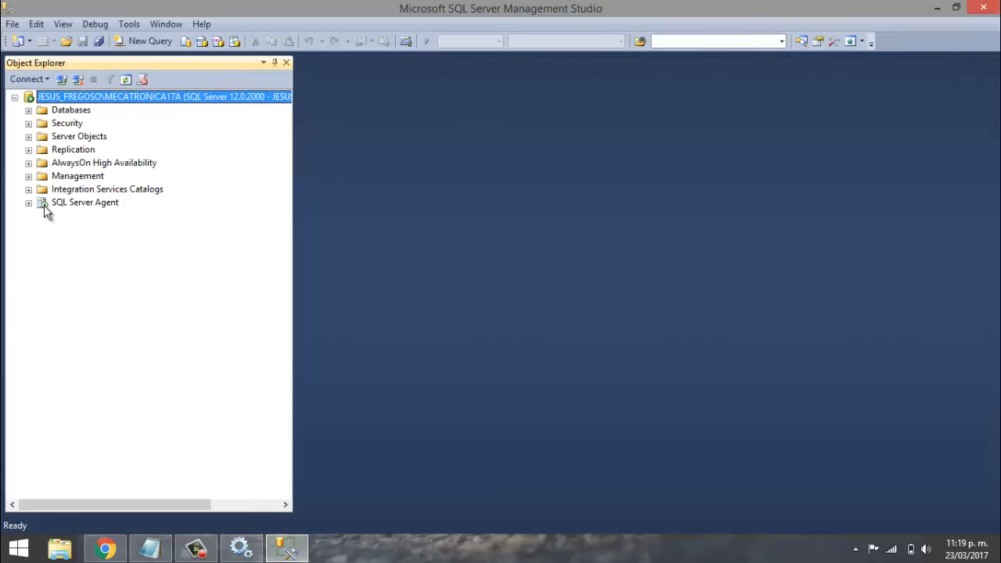
- Refresh Object Explorer, expand Databases to see BANCO and PrimeraBD, and open that folder's context menu
left_click(128, 78)
left_click(29, 110)
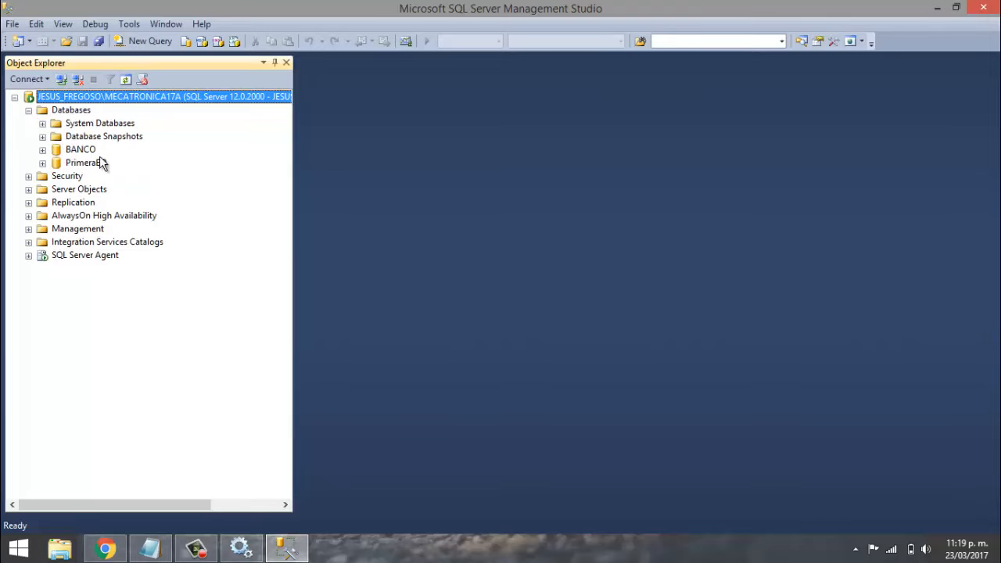
right_click(56, 116)
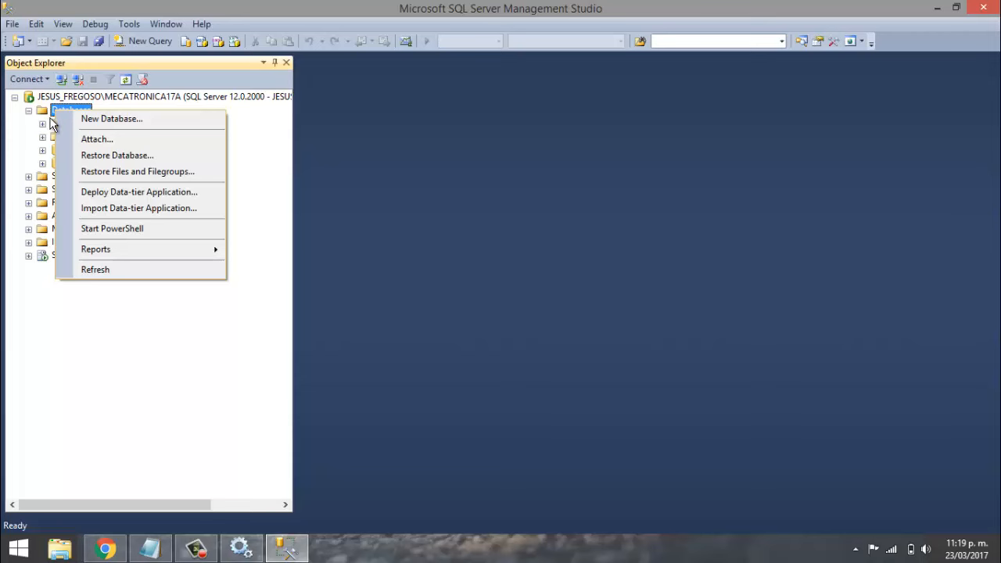
- Attach HOSPITAL.mdf from the DATA folder as the HOSPITAL database
left_click(103, 139)
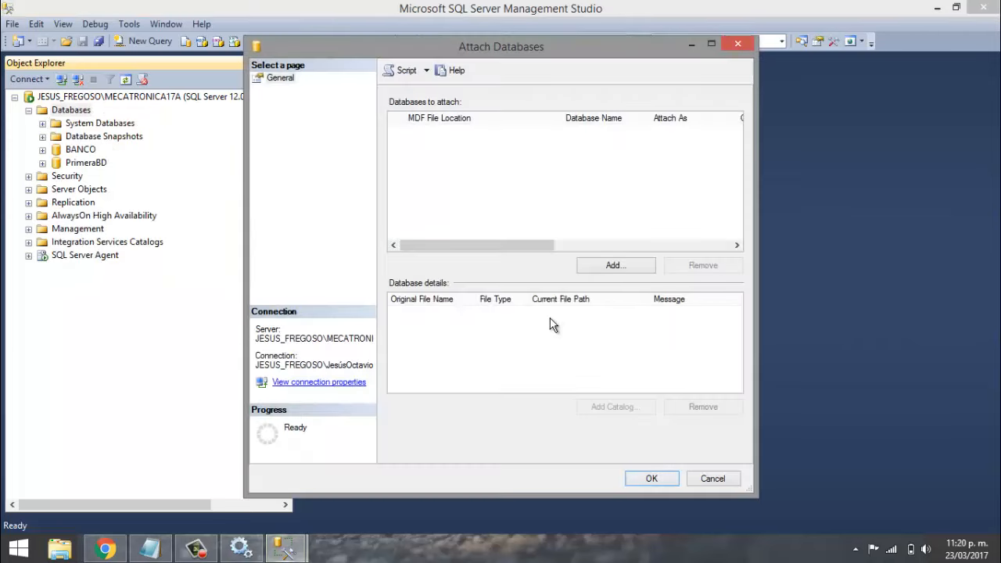
left_click(614, 266)
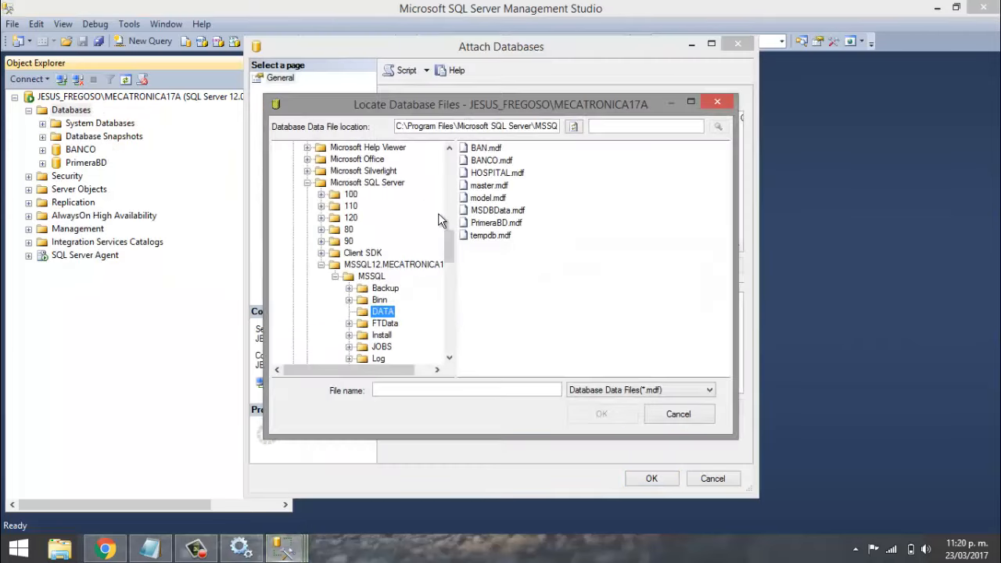
left_click(488, 175)
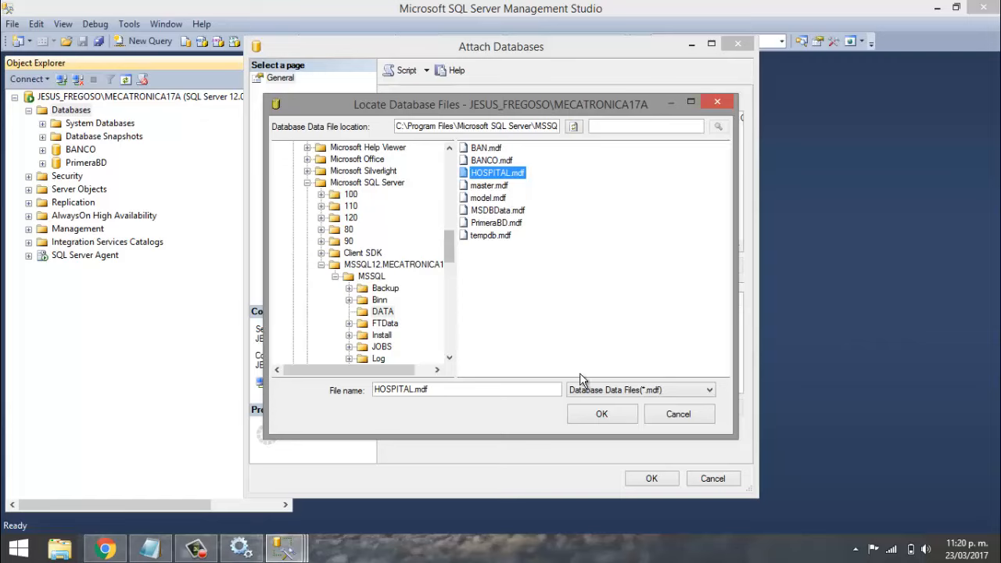
left_click(602, 412)
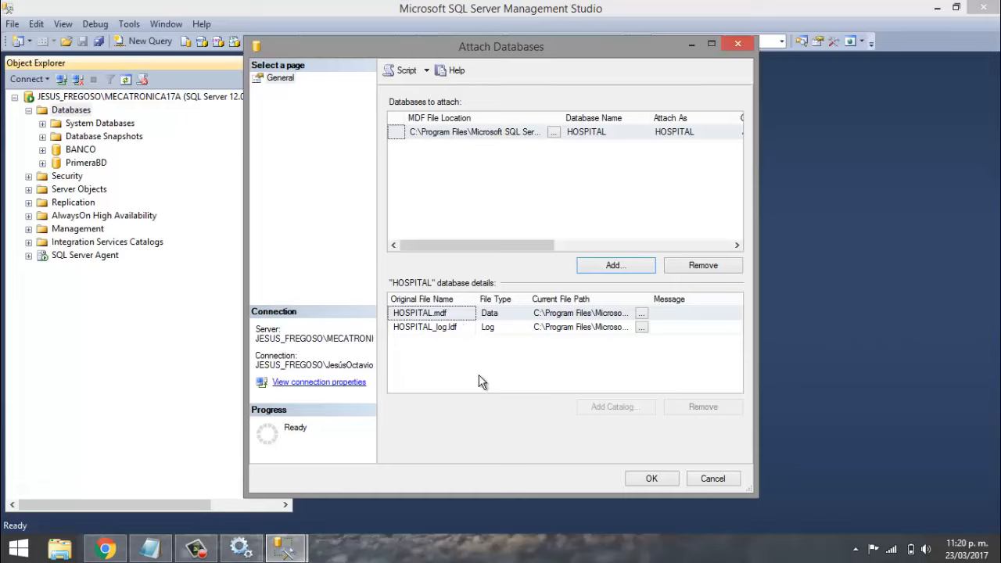
left_click(649, 478)
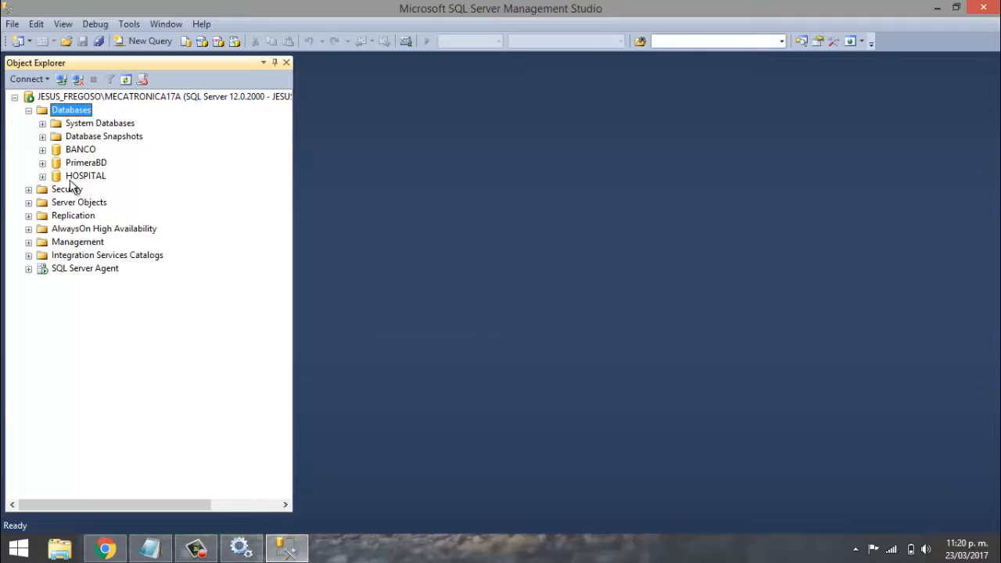
- Glance at the Notepad notes, collapse Databases, clear the notes' selection, and return to Management Studio
left_click(150, 547)
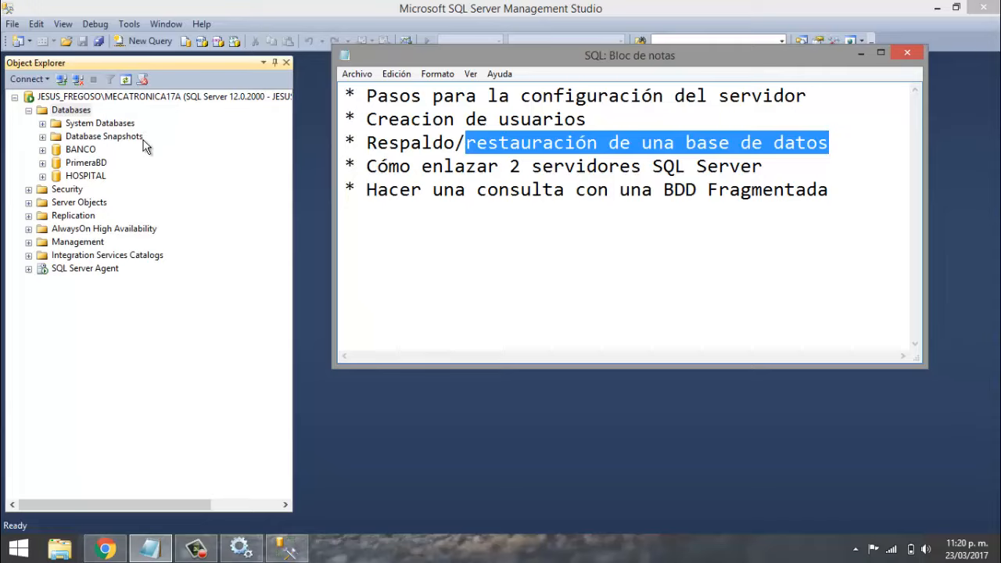
left_click(260, 181)
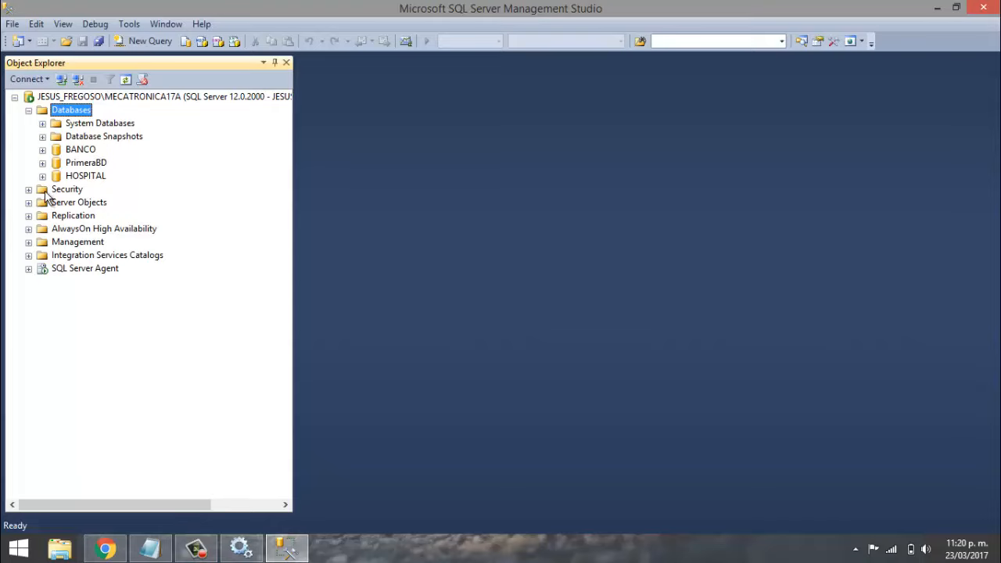
left_click(29, 111)
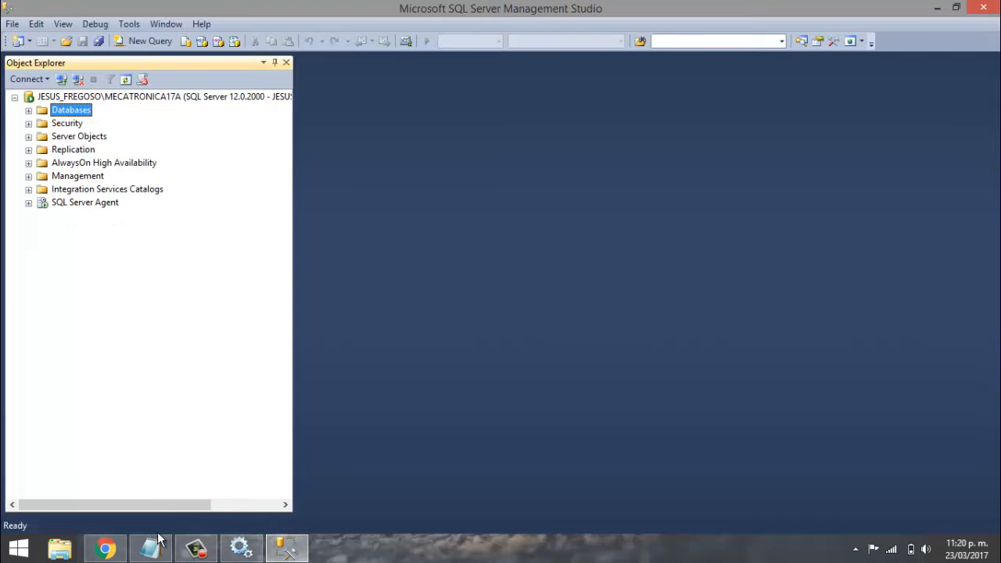
left_click(195, 547)
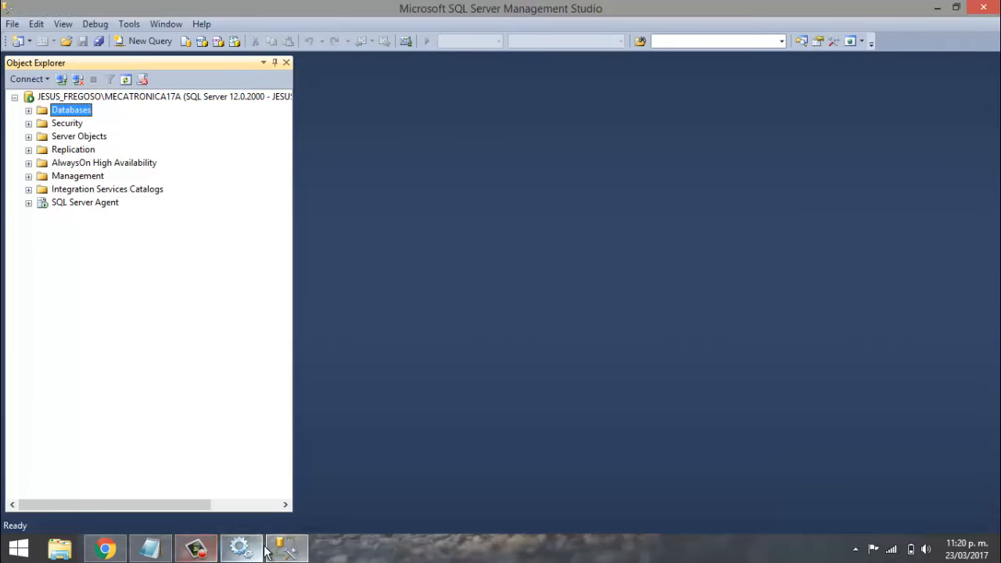
left_click(286, 548)
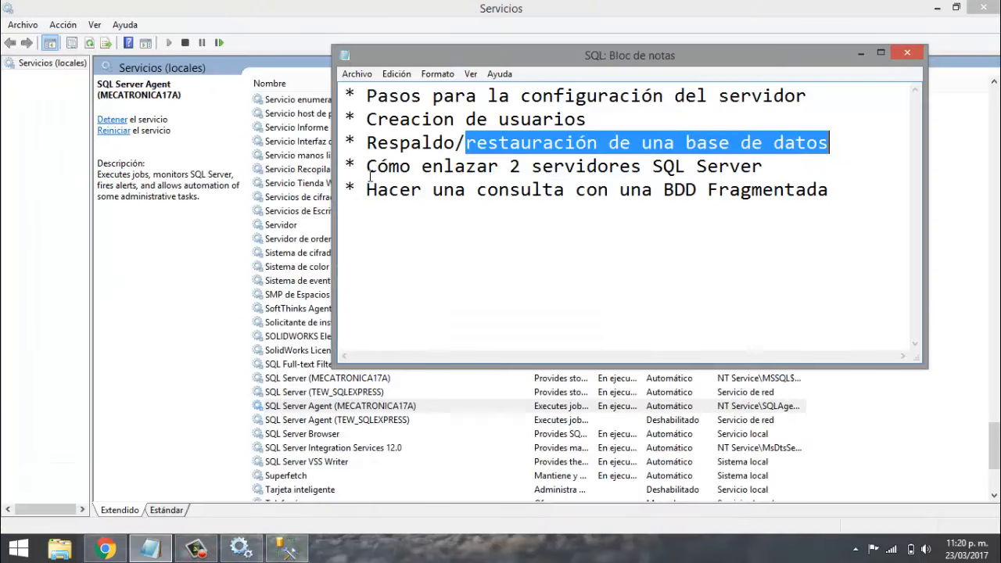
left_click(434, 146)
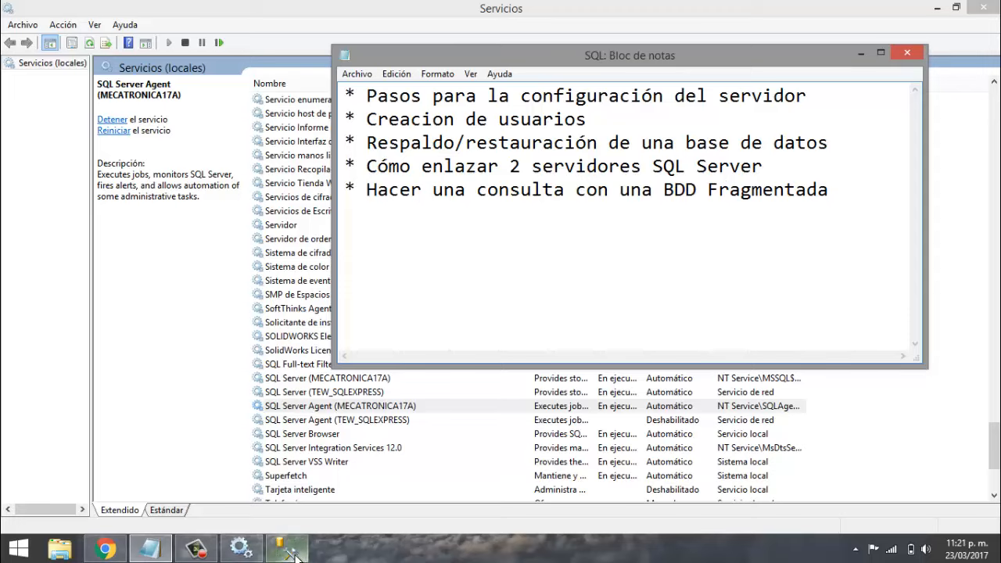
left_click(285, 547)
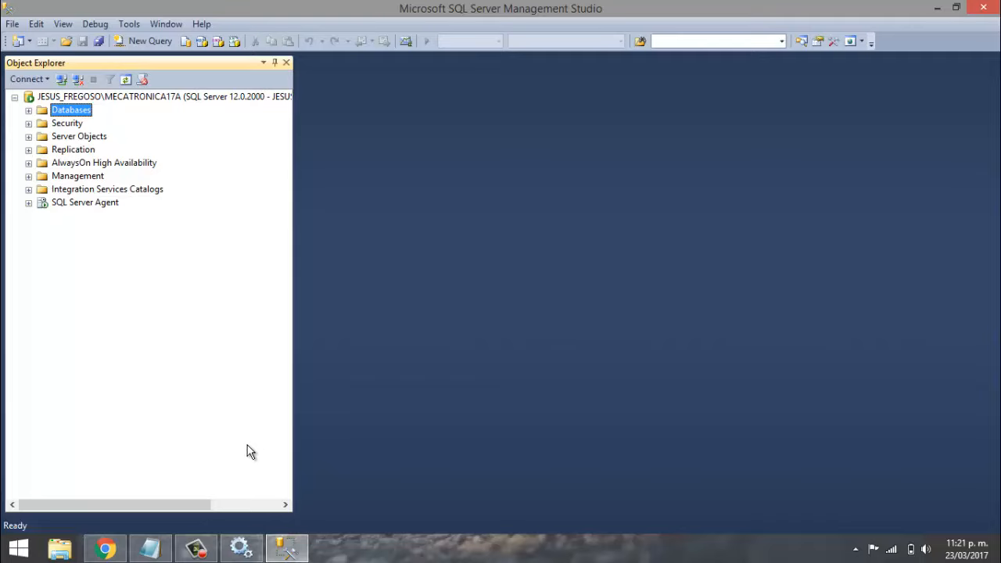
left_click(238, 549)
left_click(239, 549)
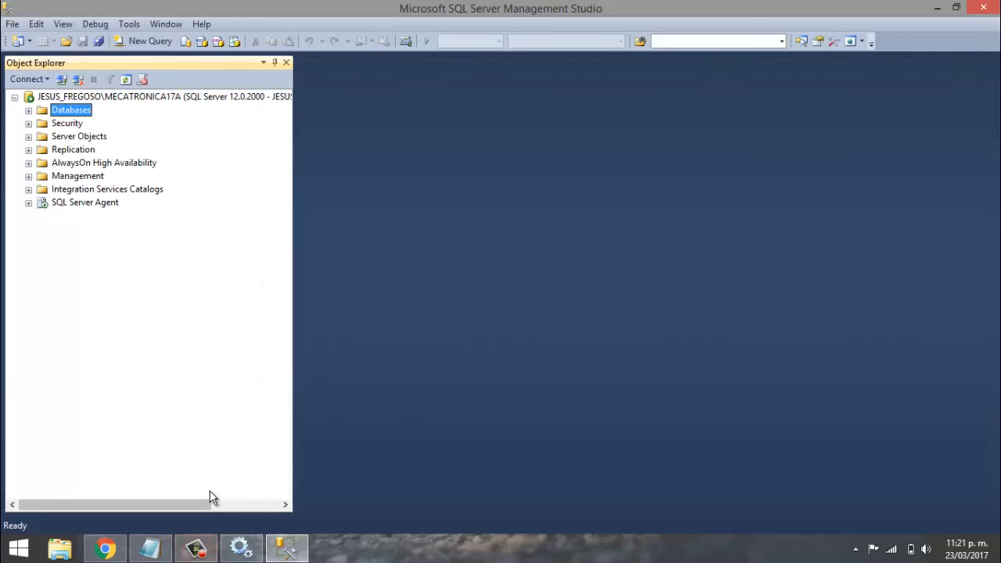
left_click(195, 548)
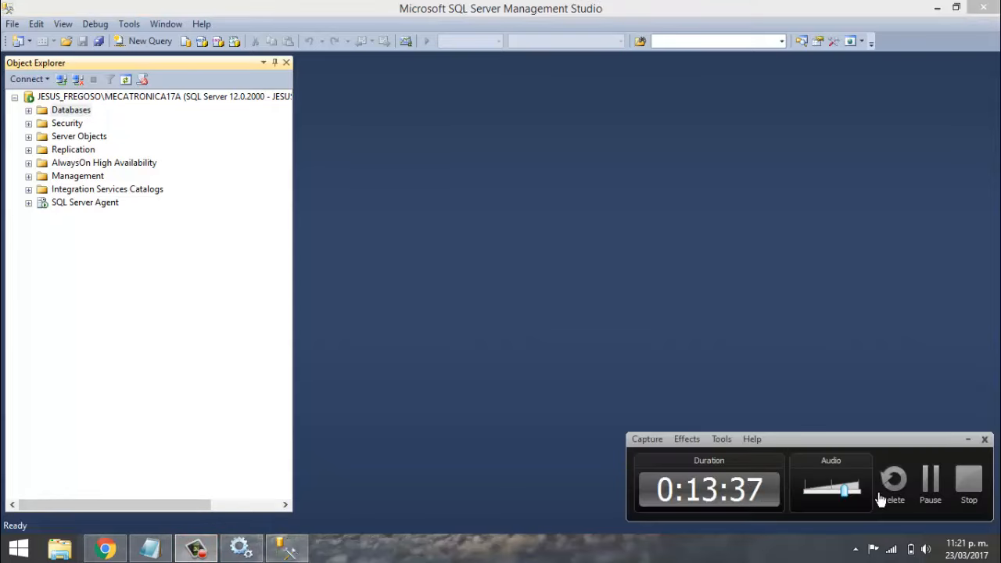
left_click(932, 470)
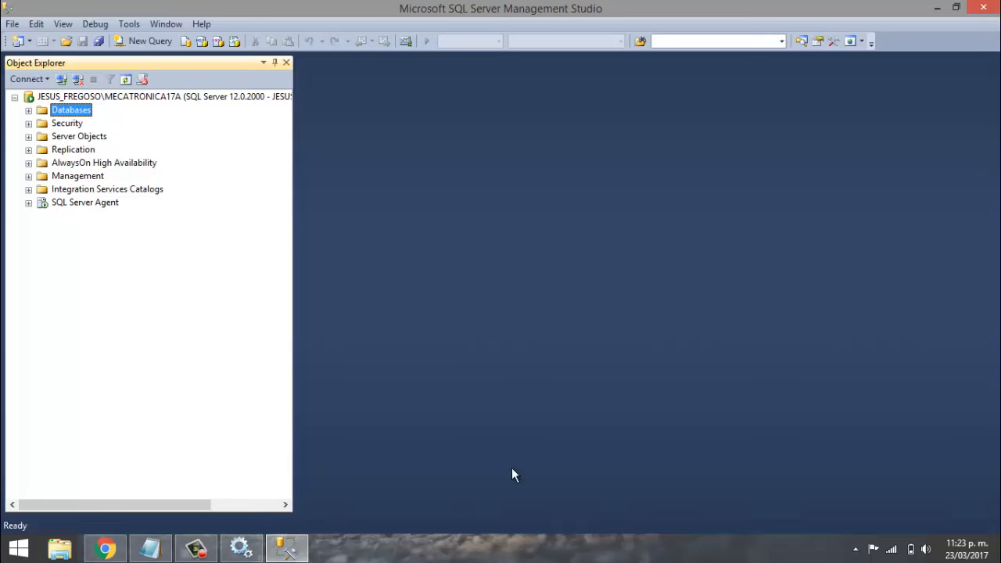
- Navigate from File Explorer to Panel de control > Sistema y seguridad > Firewall de Windows
left_click(69, 546)
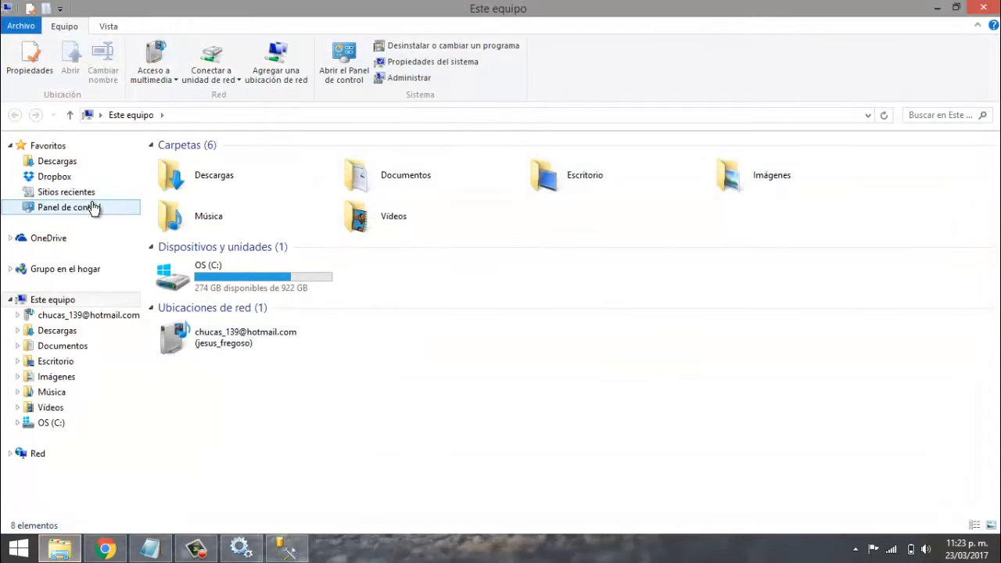
left_click(93, 208)
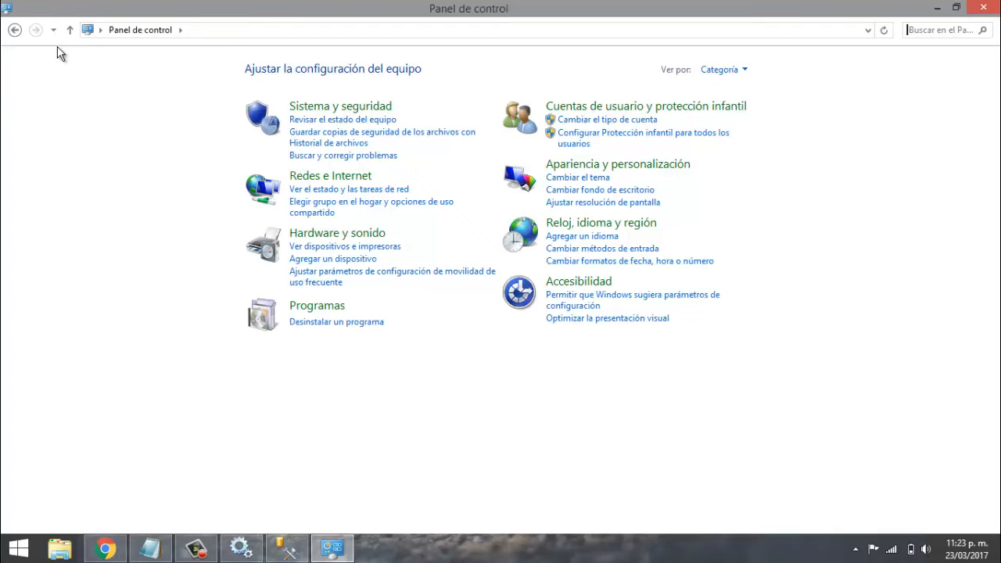
left_click(14, 30)
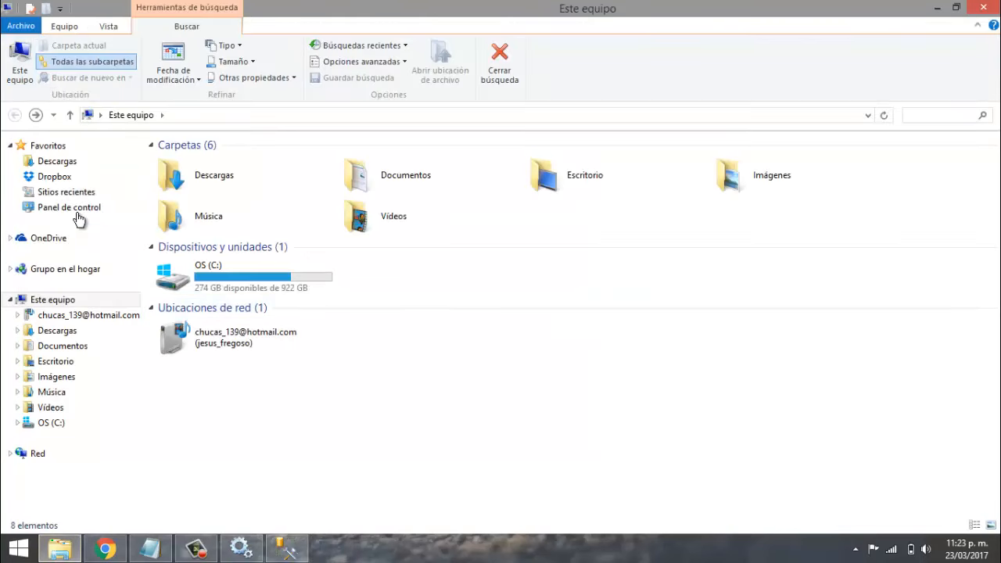
left_click(75, 208)
left_click(337, 110)
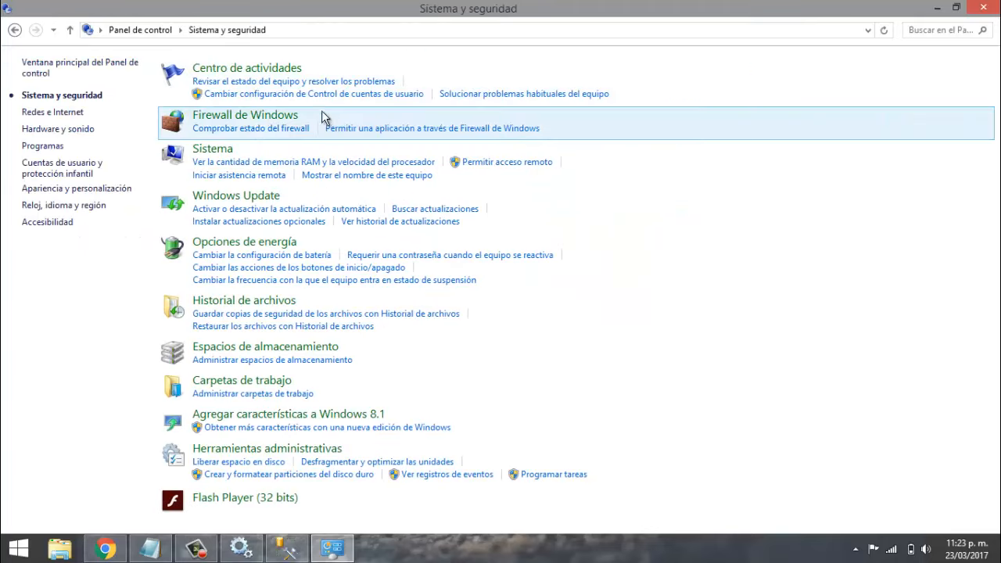
left_click(207, 118)
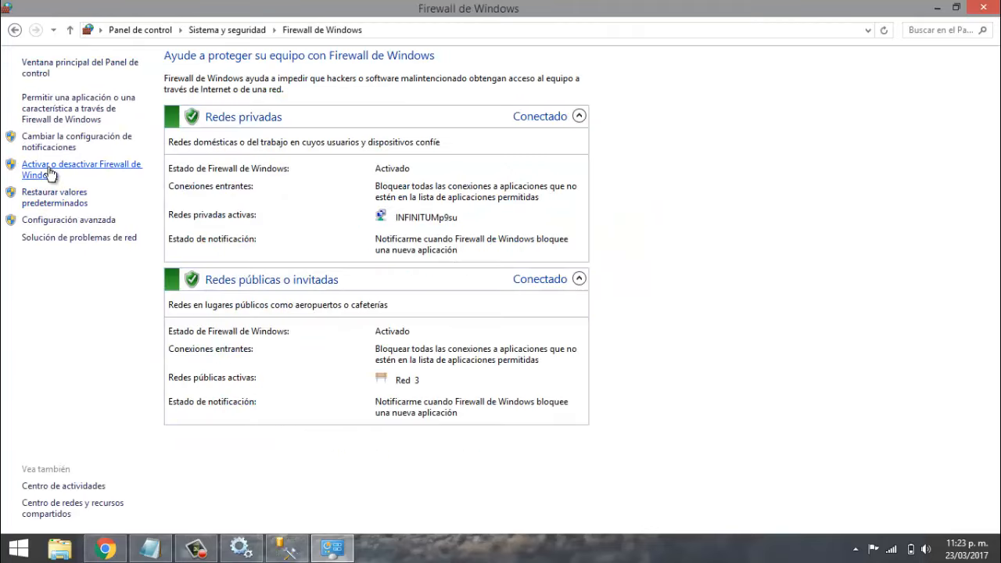
- Choose Desactivar for private and public networks, apply with Aceptar, and close the firewall window
left_click(48, 168)
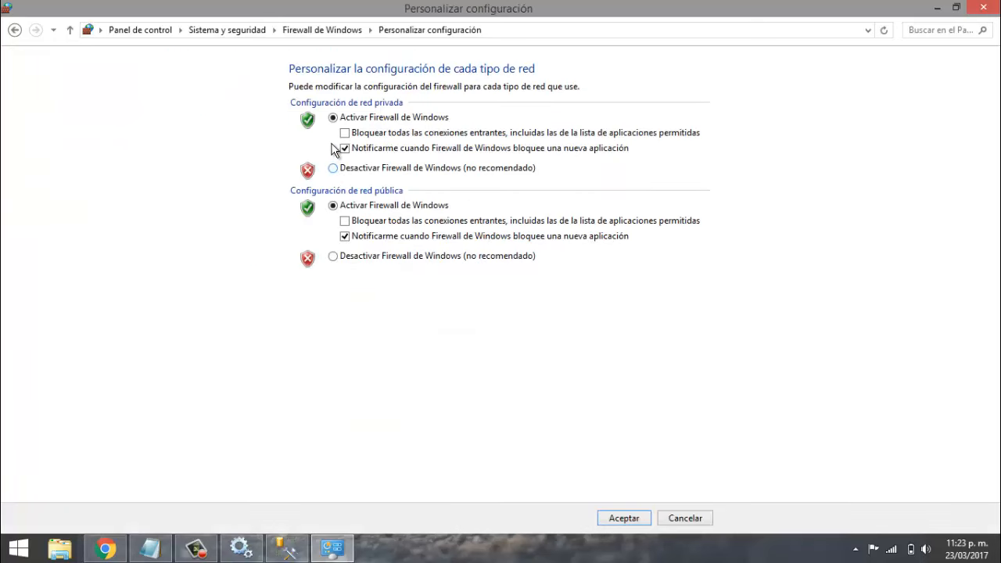
left_click(334, 167)
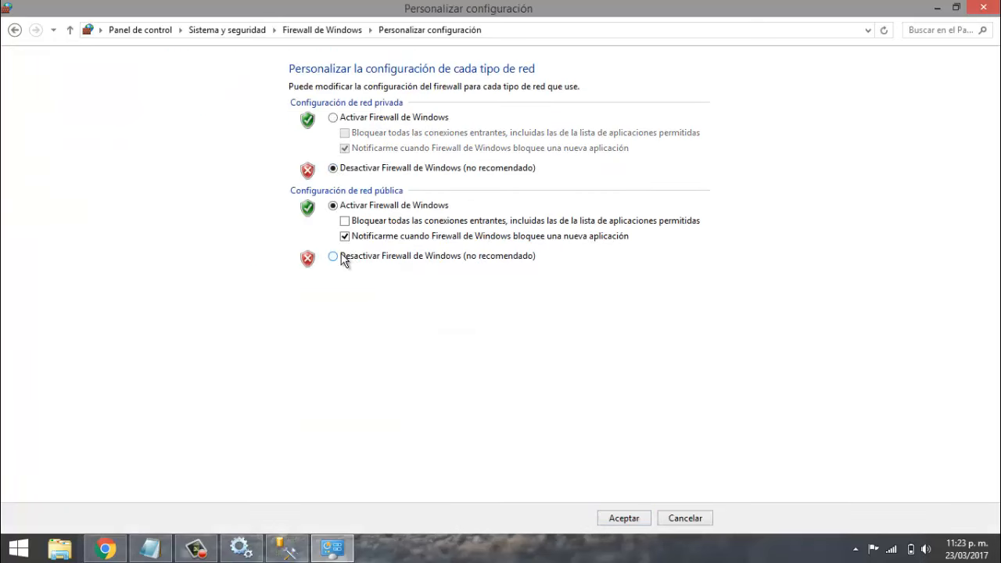
left_click(349, 256)
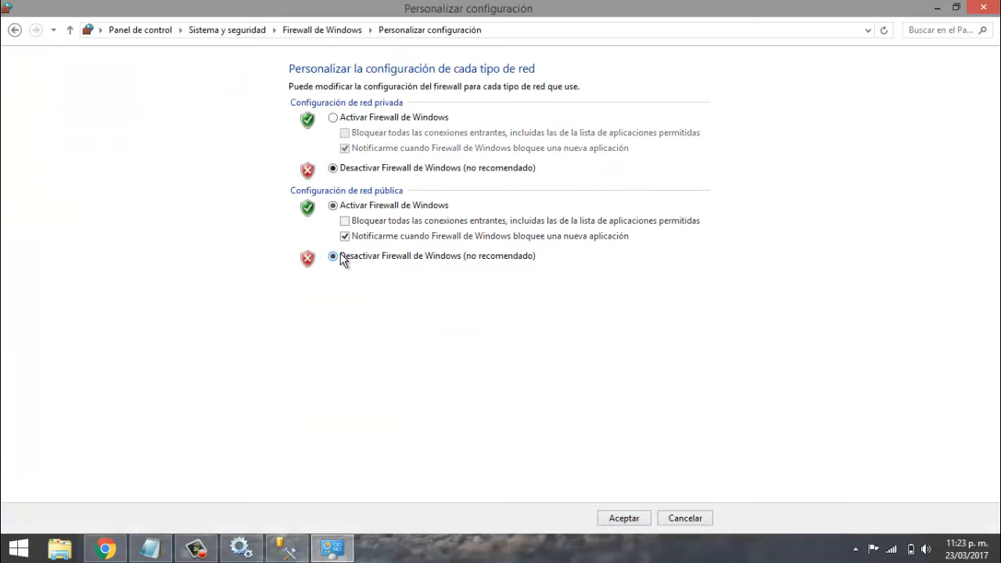
left_click(628, 518)
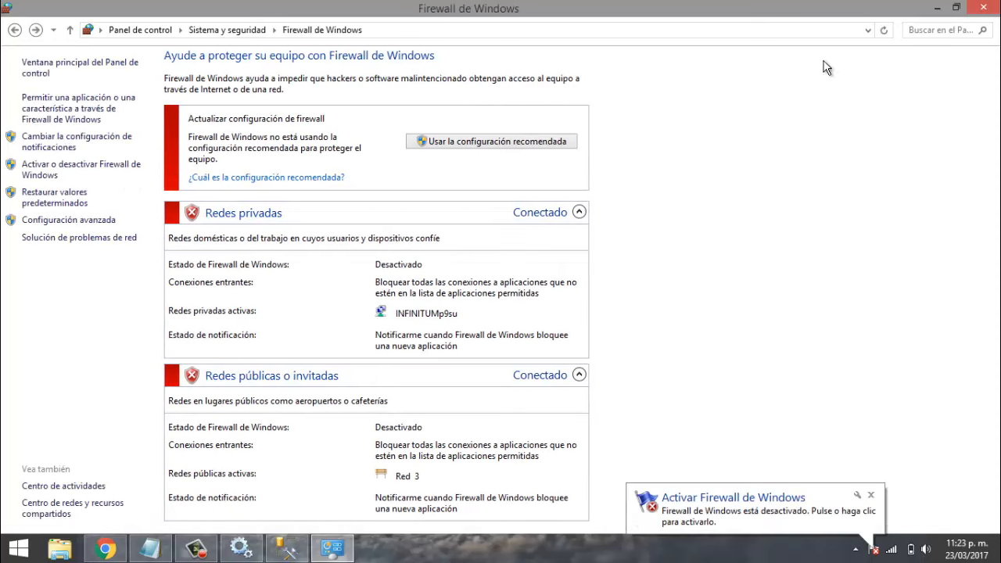
left_click(984, 8)
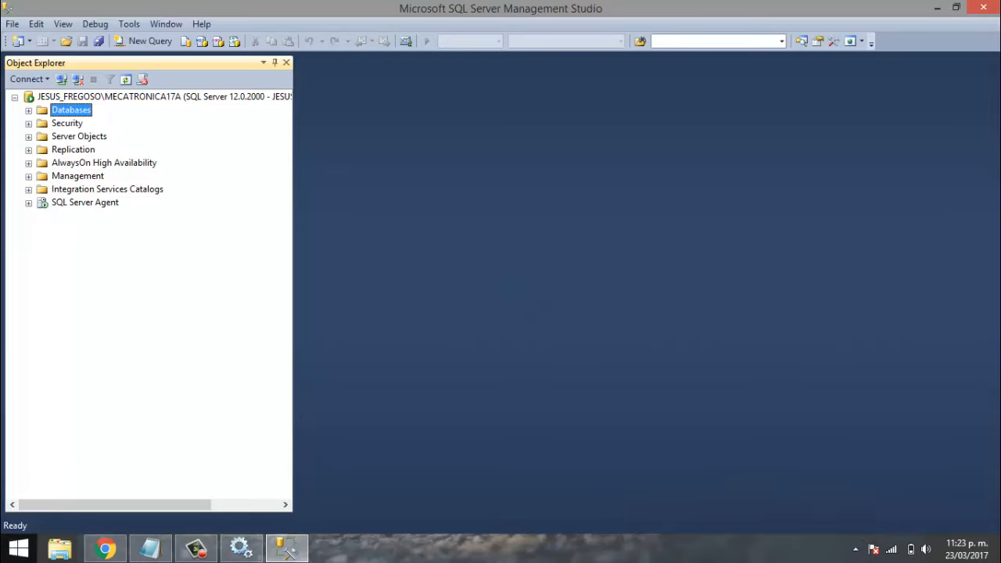
left_click(17, 549)
left_click(291, 469)
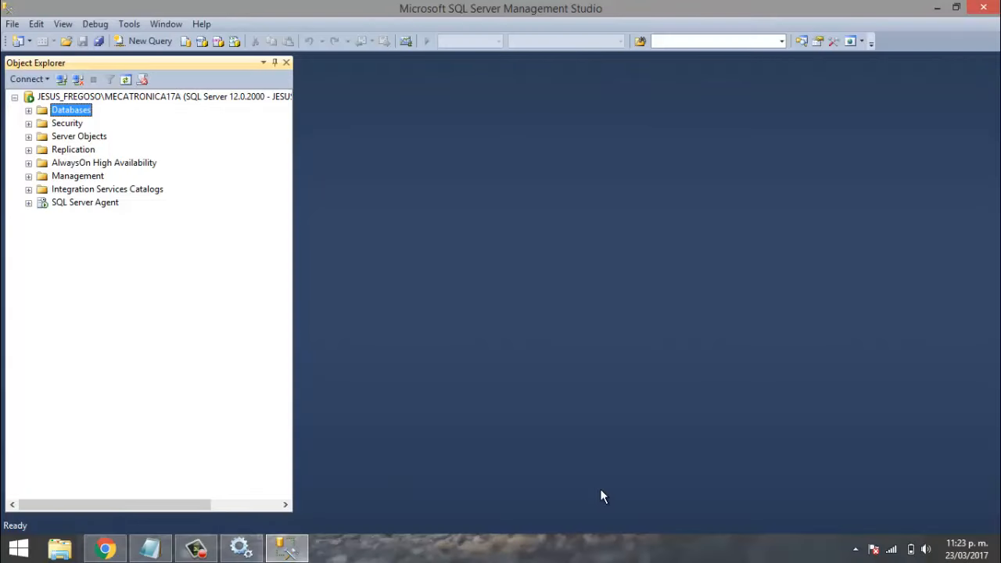
key("super+c")
left_click(946, 173)
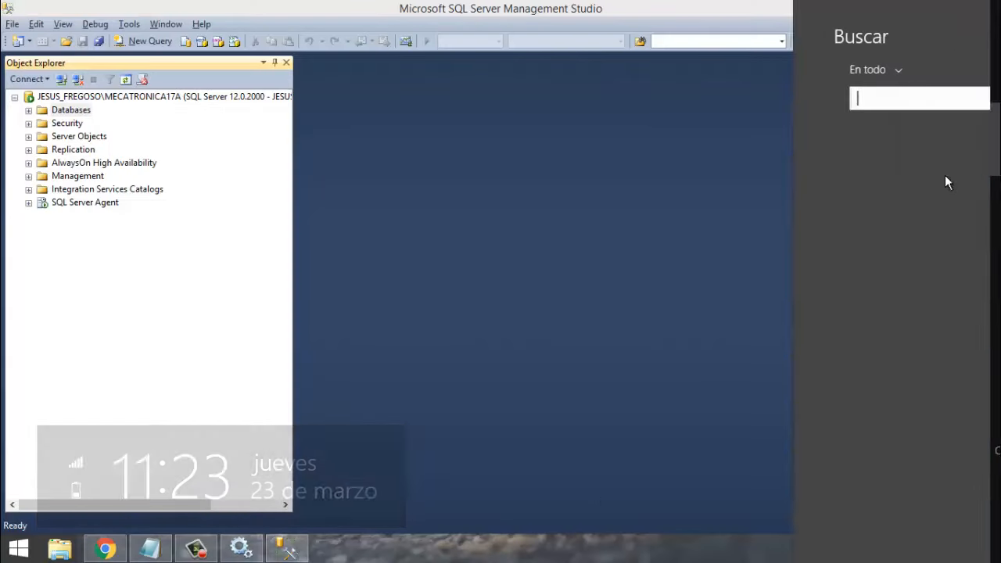
type("SQL Server 2014 Management Studio")
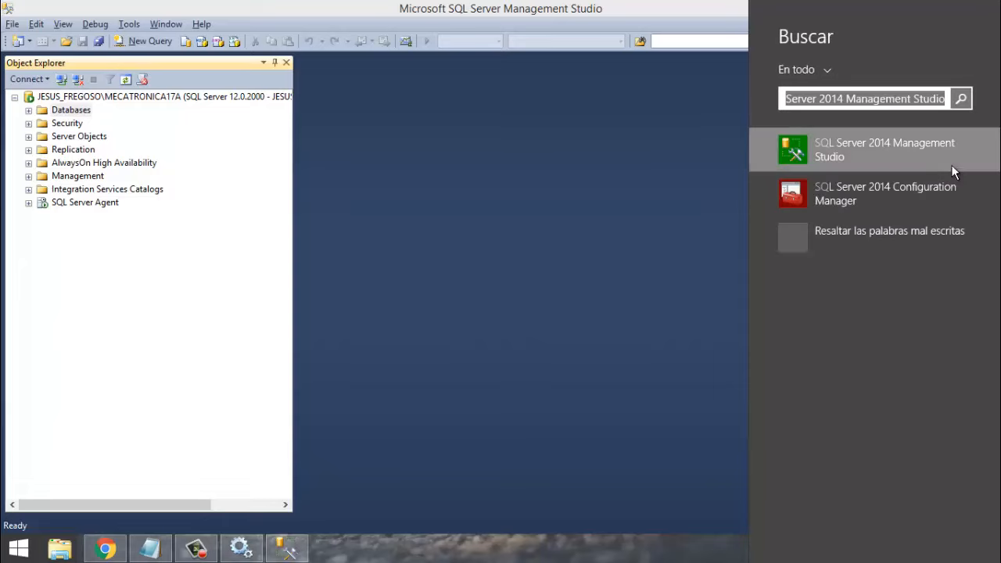
left_click(894, 190)
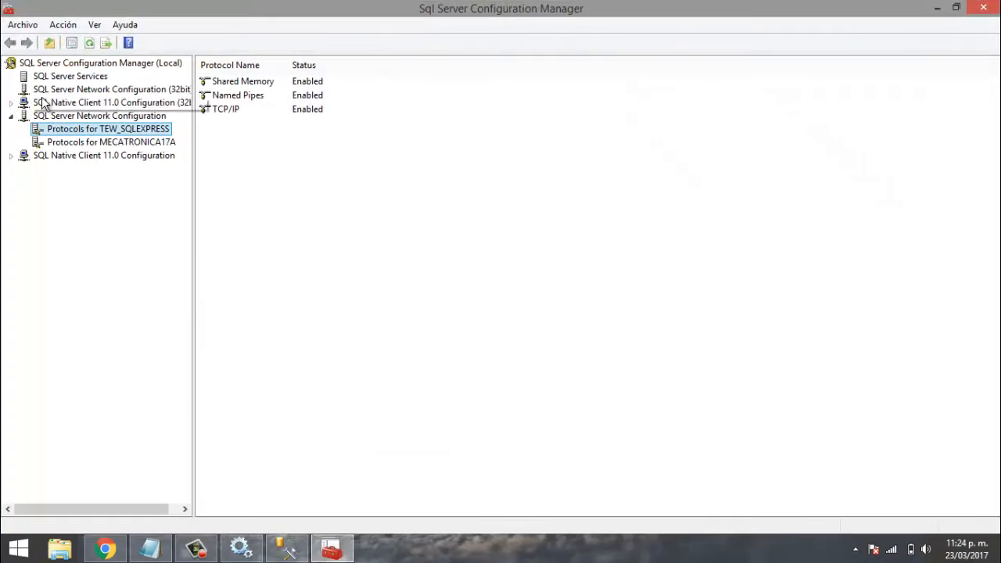
left_click(83, 144)
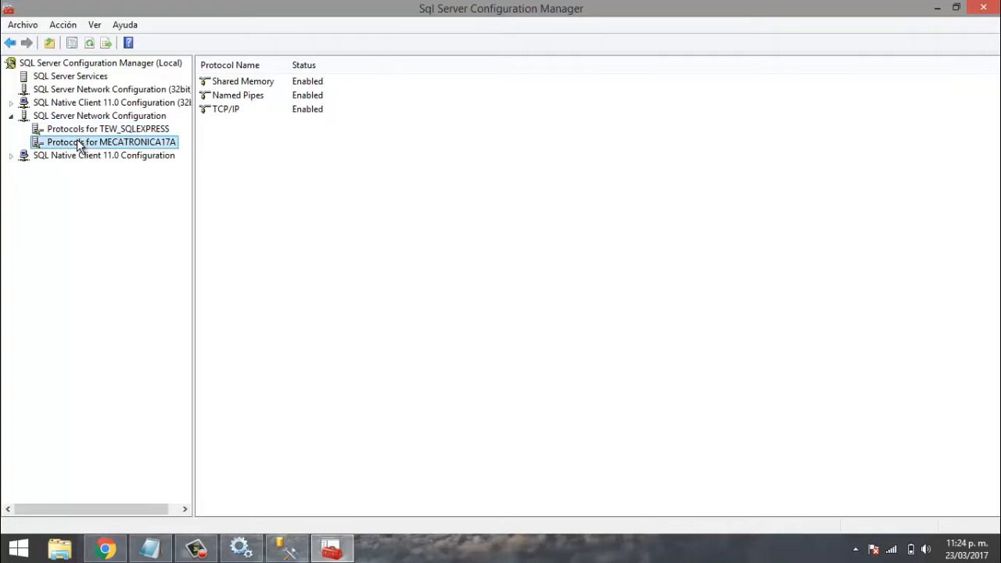
left_click(23, 118)
left_click(14, 116)
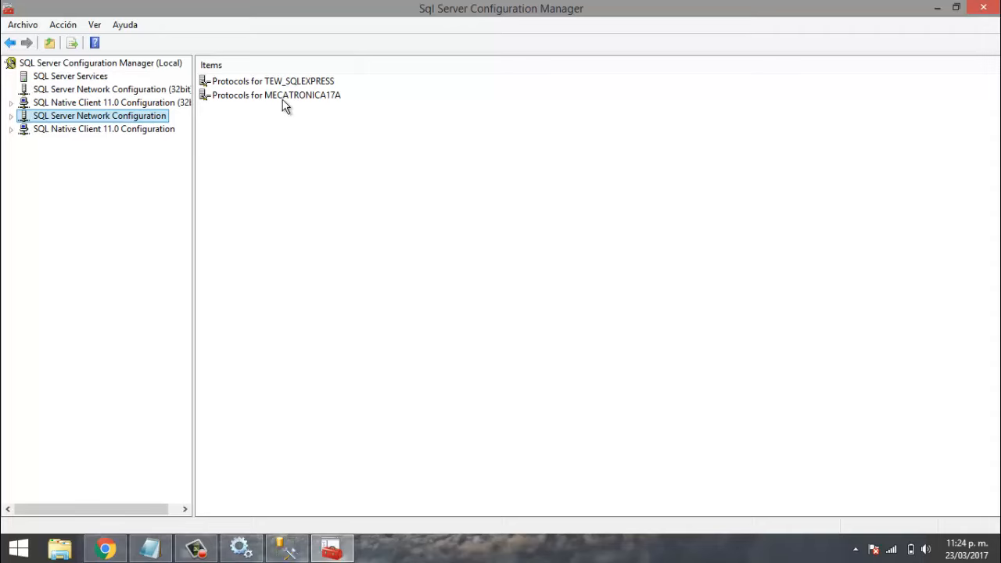
double_click(262, 97)
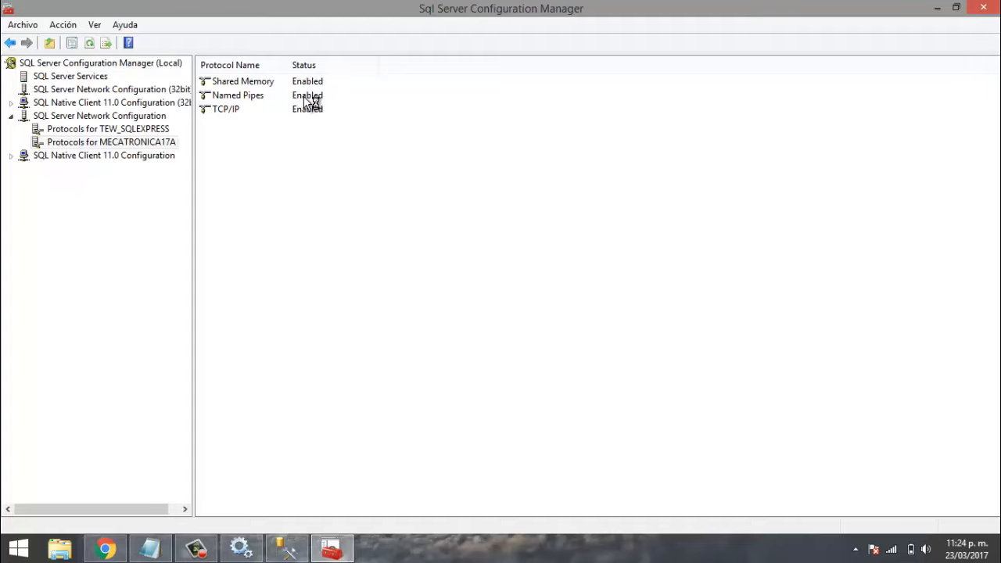
right_click(304, 96)
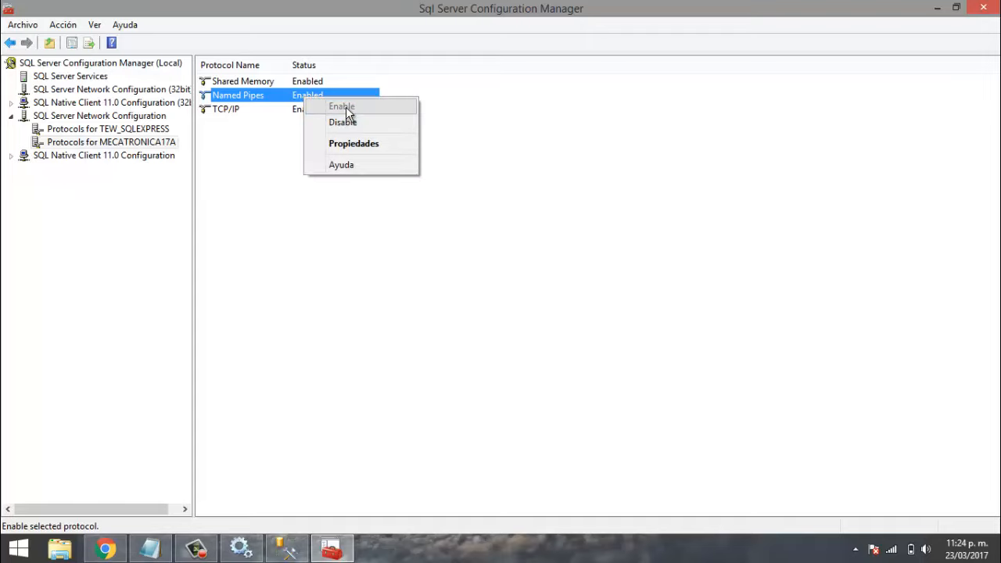
left_click(247, 149)
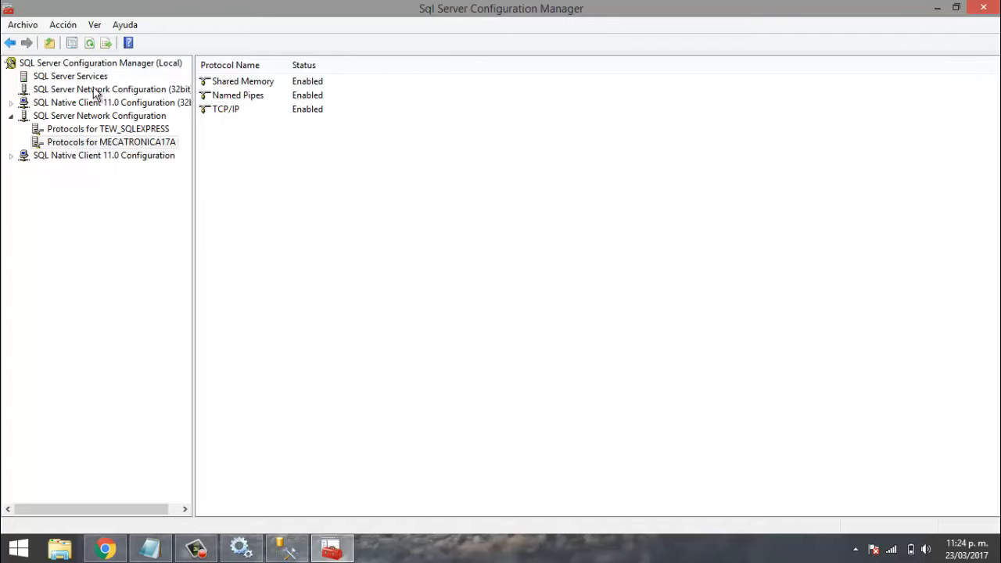
left_click(103, 155)
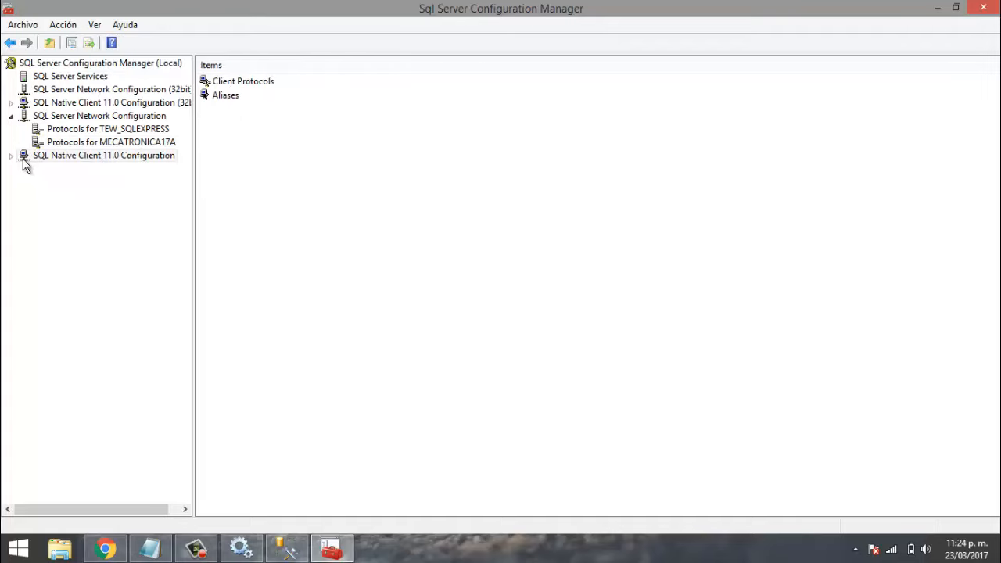
left_click(228, 95)
double_click(232, 83)
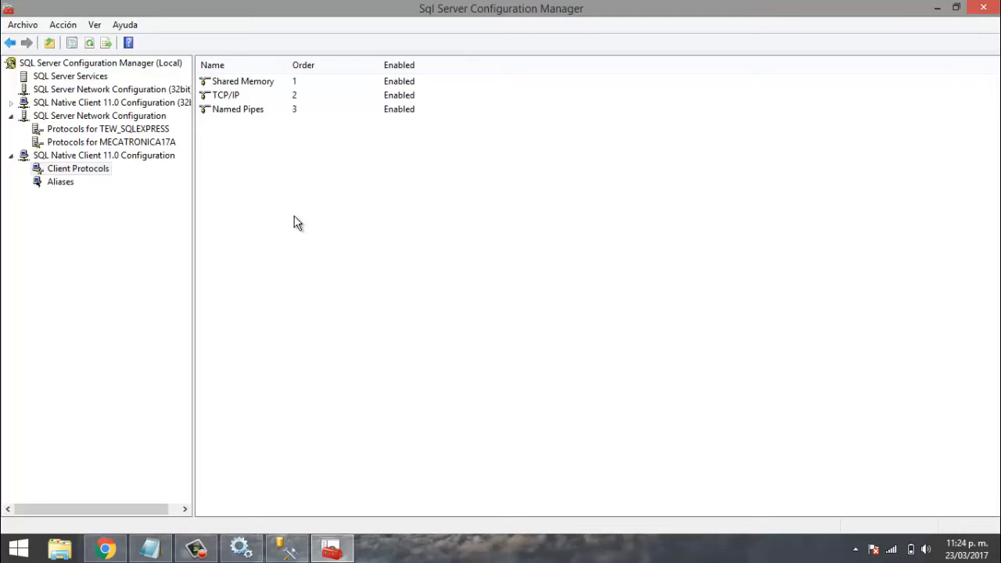
left_click(989, 7)
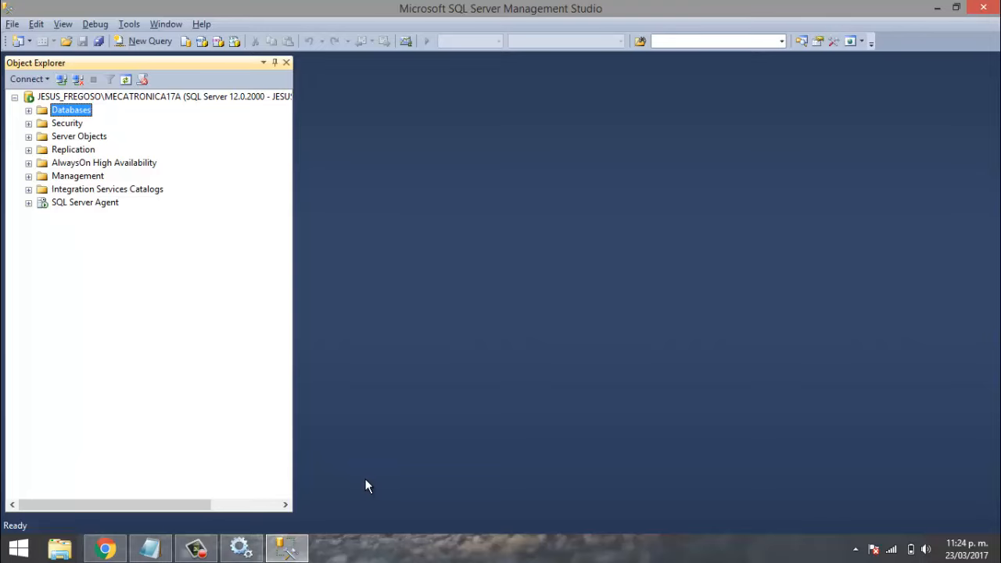
- Minimize Management Studio and the notes to reveal the desktop
left_click(282, 552)
left_click(283, 554)
left_click(939, 7)
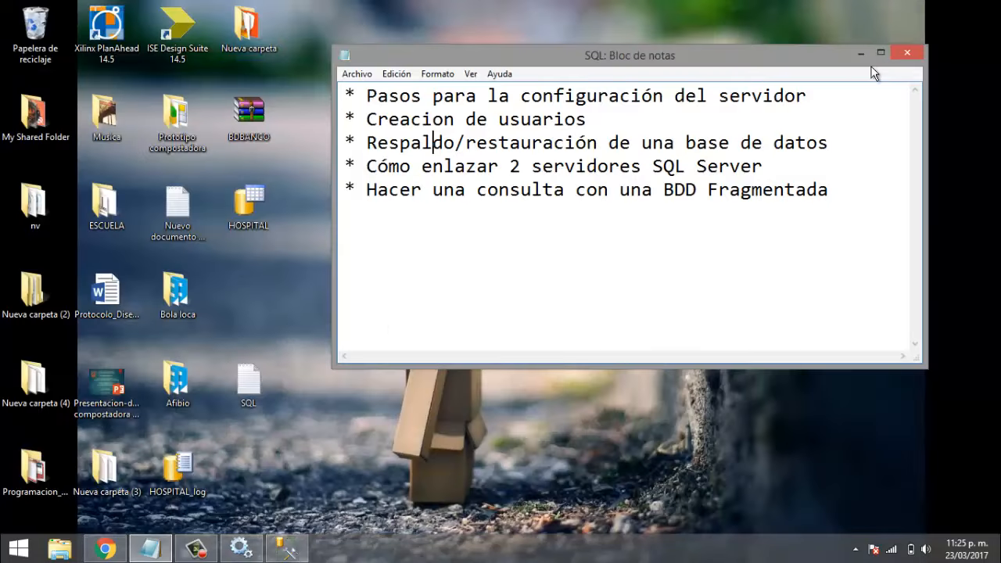
left_click(860, 54)
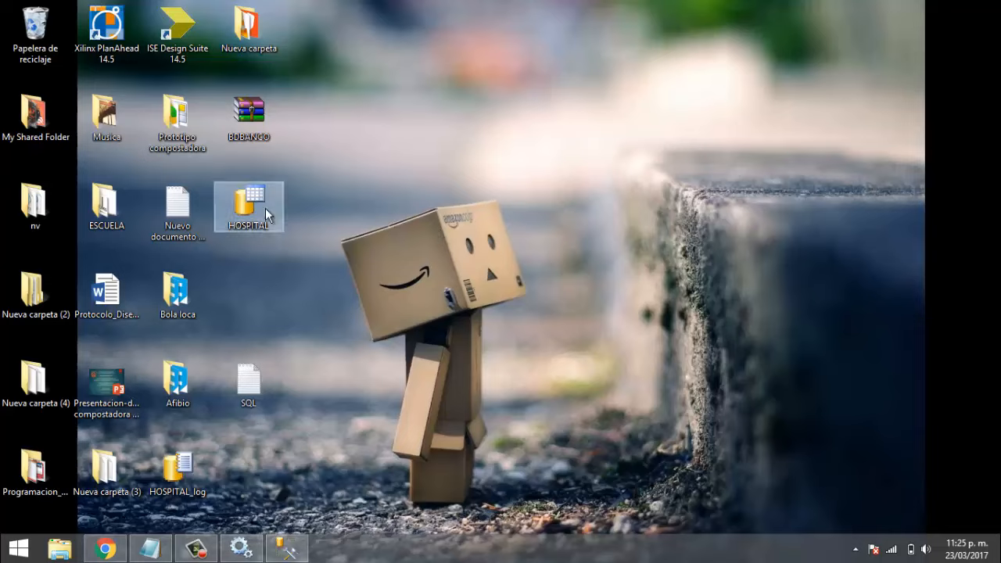
- Delete the HOSPITAL and HOSPITAL_log files from the desktop to the Recycle Bin
left_click(254, 202)
key("Delete")
key("Return")
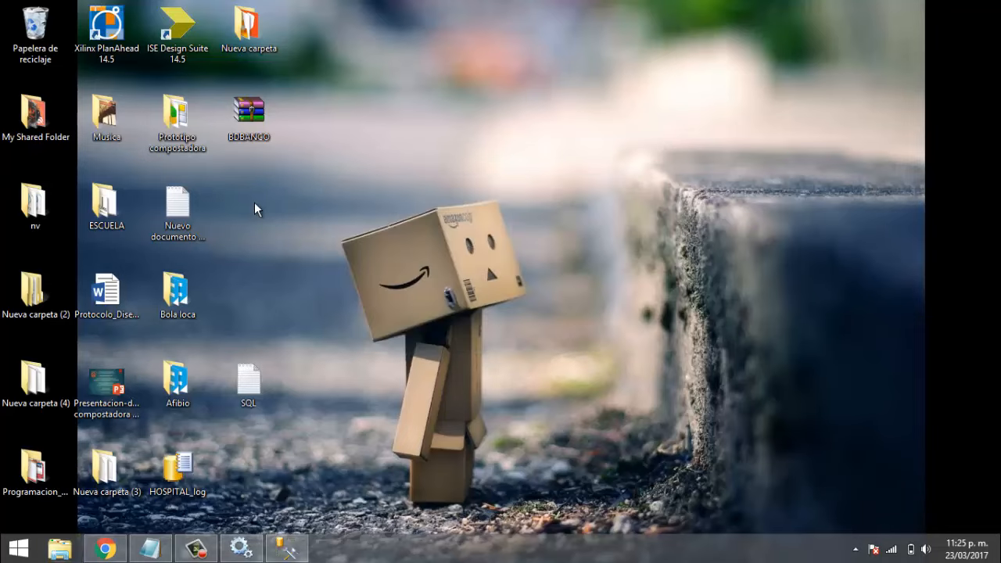
left_click(193, 467)
key("Delete")
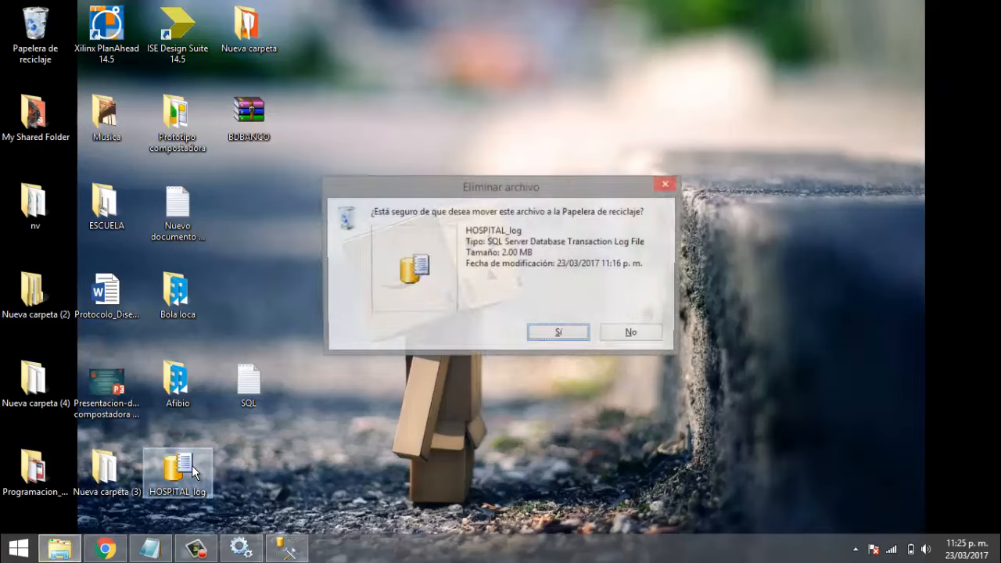
key("Return")
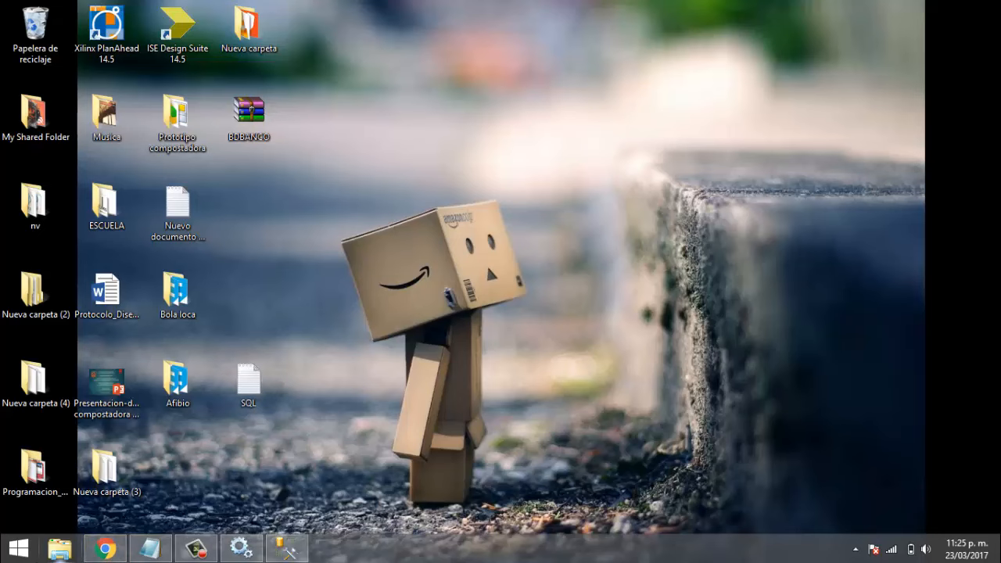
- Search 'hama' from the charms bar and launch LogMeIn Hamachi
left_click(4, 557)
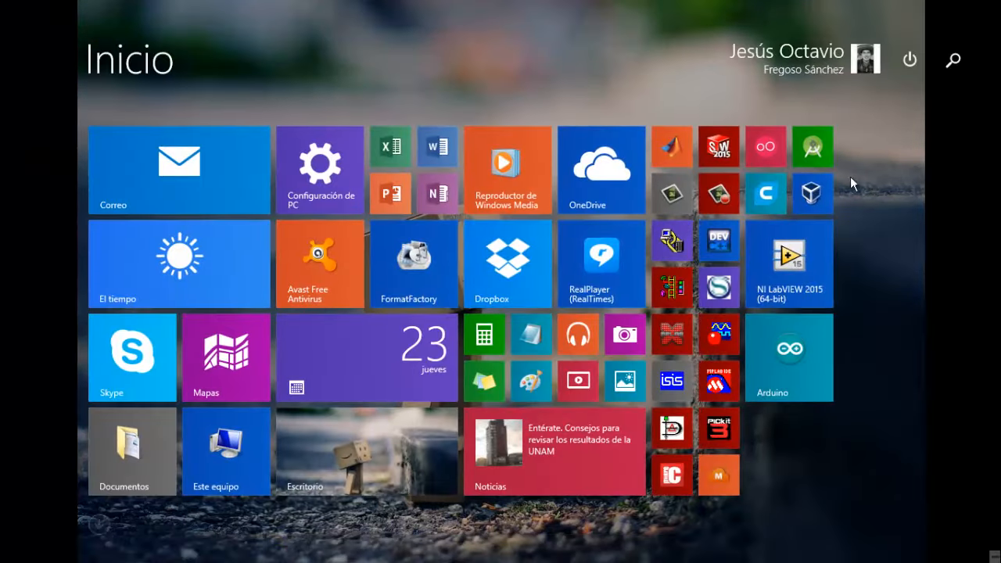
left_click(388, 428)
key("super+c")
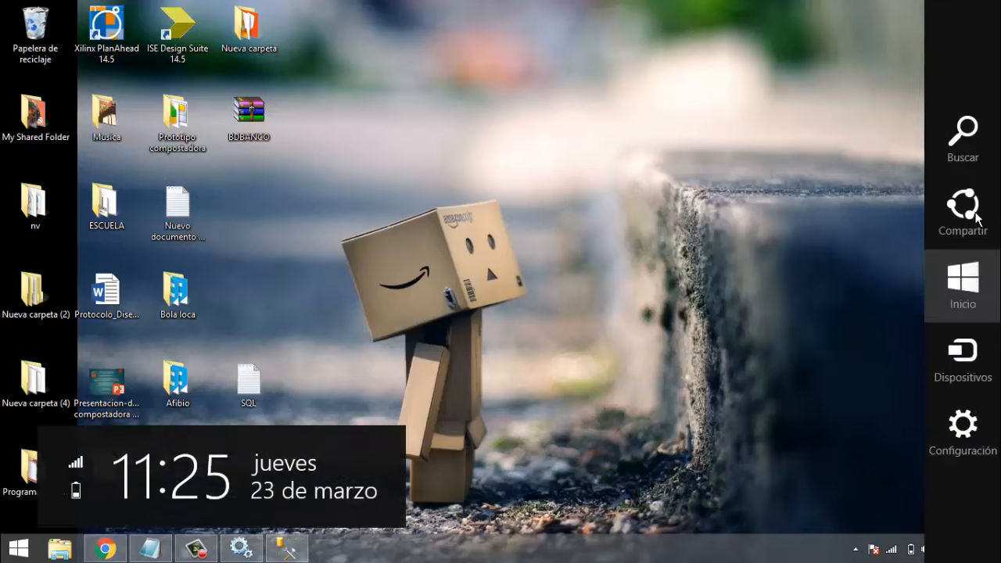
left_click(961, 156)
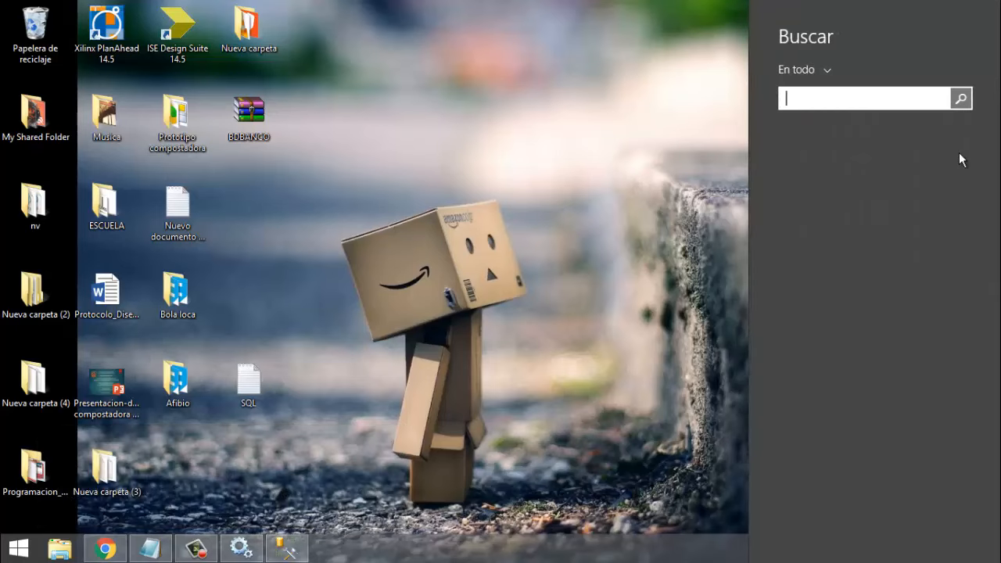
type("hamachi")
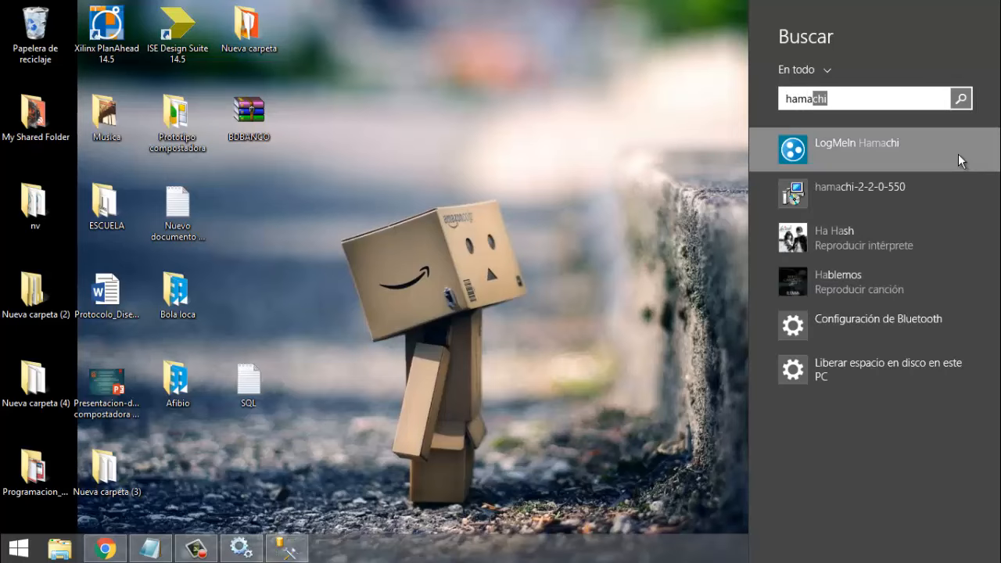
key("Return")
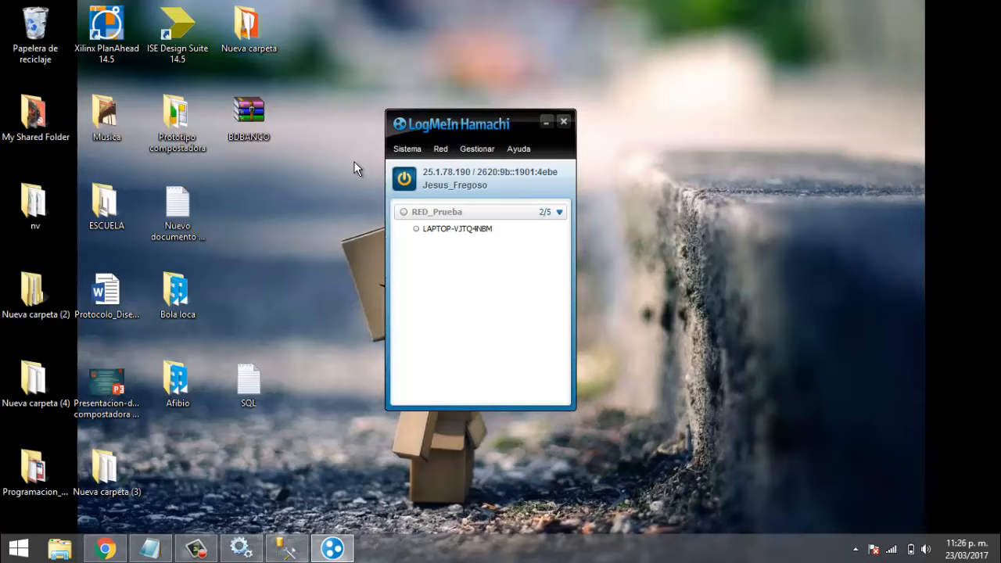
- Explore Hamachi's network options list, cancelling the new-network dialog
left_click(441, 150)
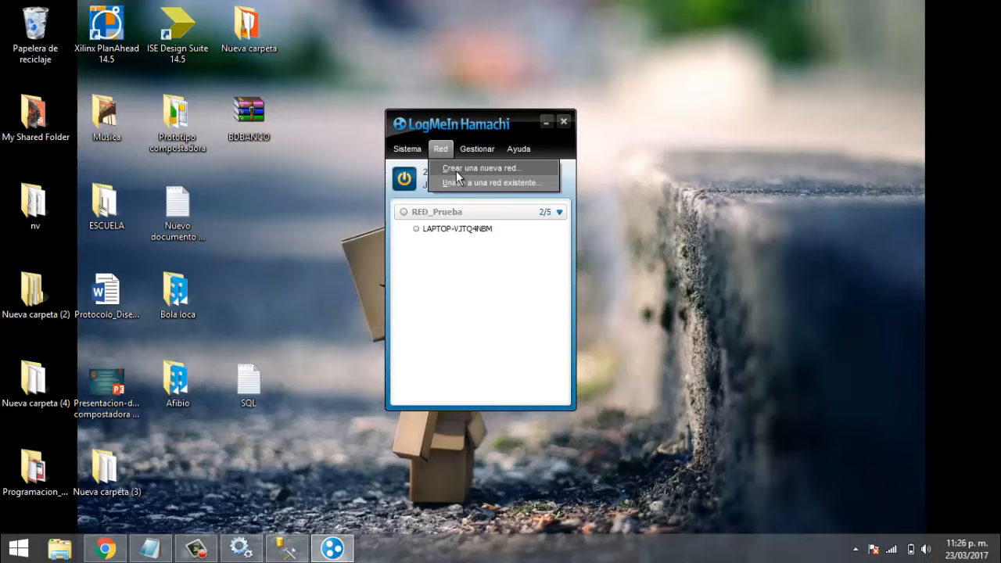
left_click(428, 214)
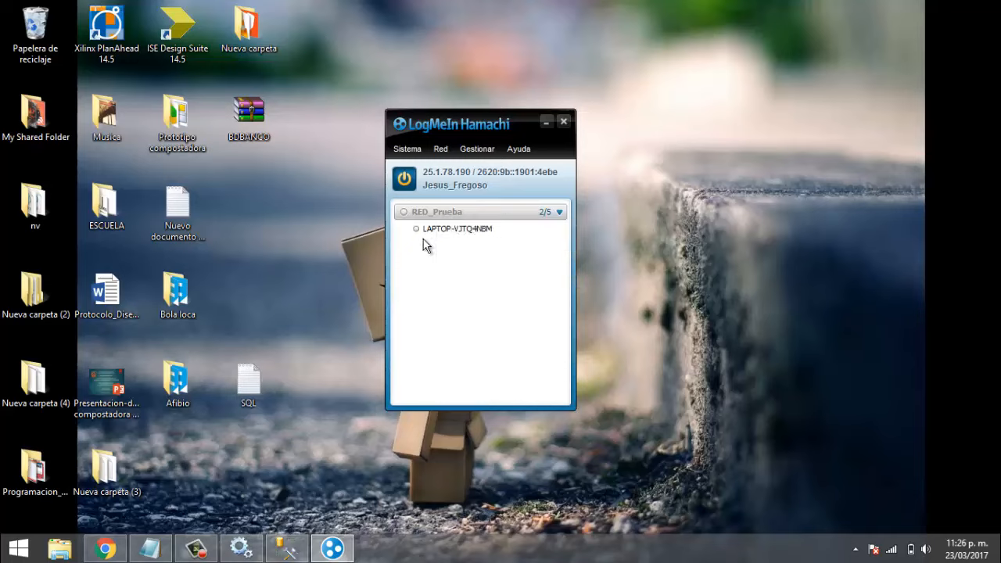
mouse_move(443, 216)
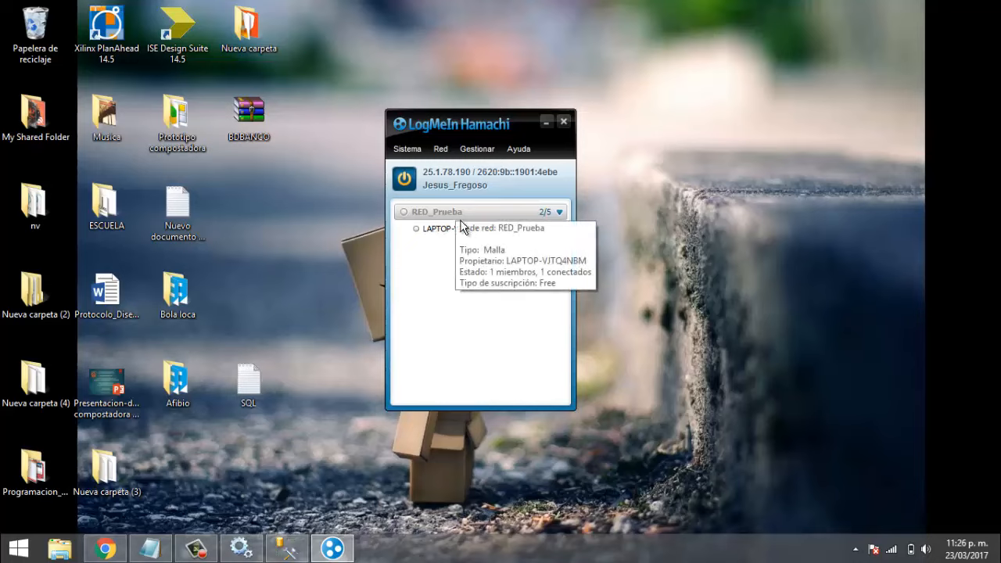
left_click(441, 149)
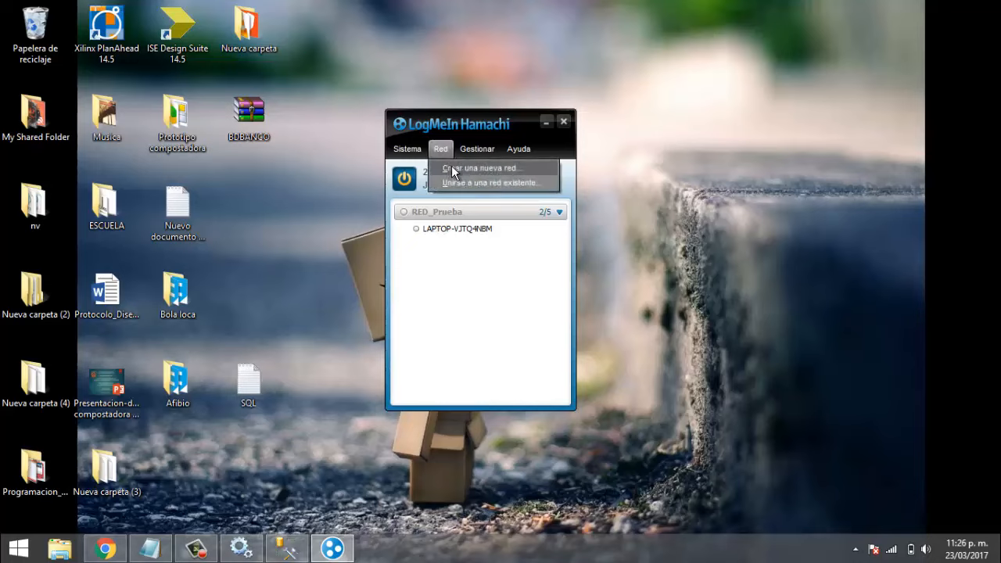
left_click(451, 165)
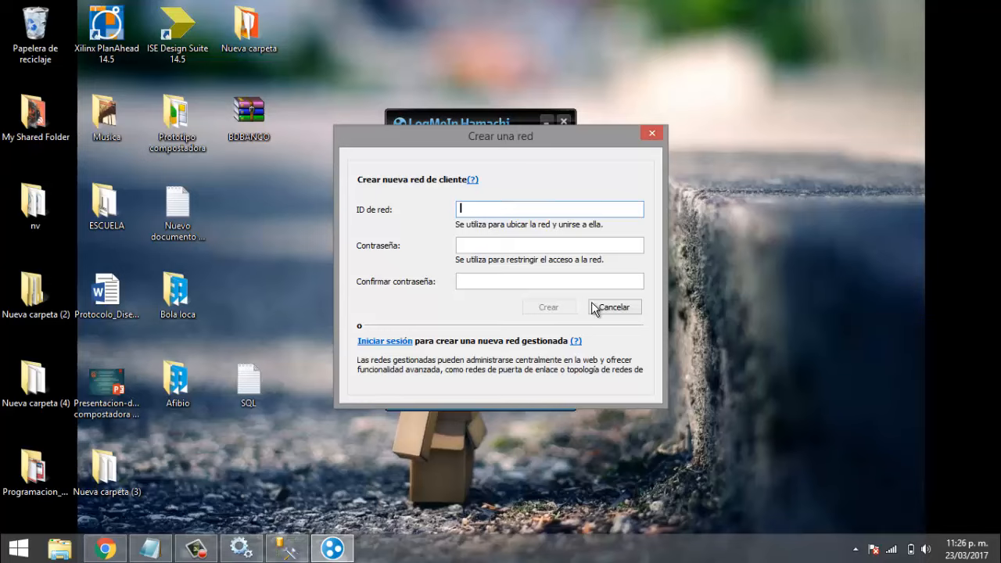
left_click(638, 306)
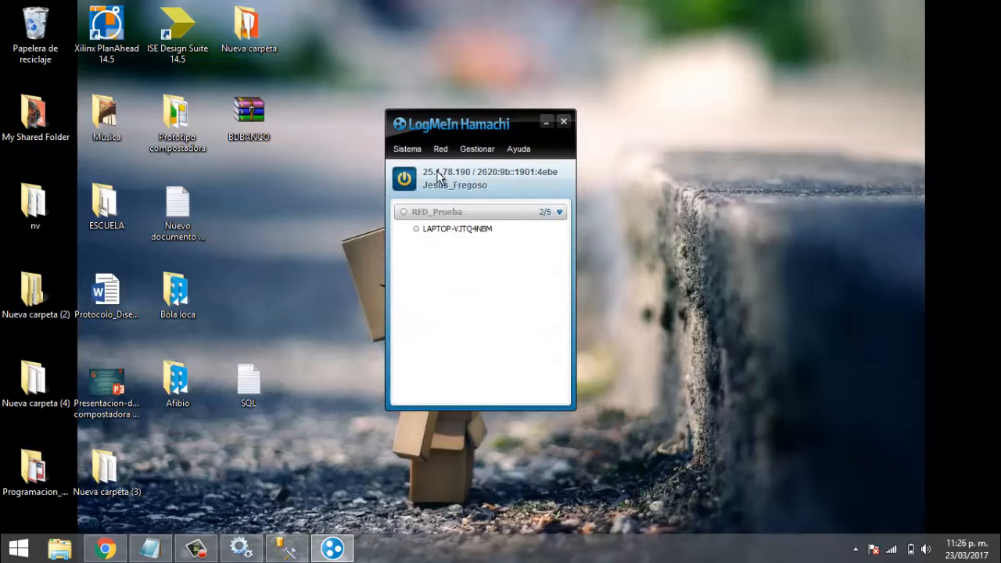
- Connect to the RED_Prueba network so peer LAPTOP-VJTQ4NBM appears online
mouse_move(464, 211)
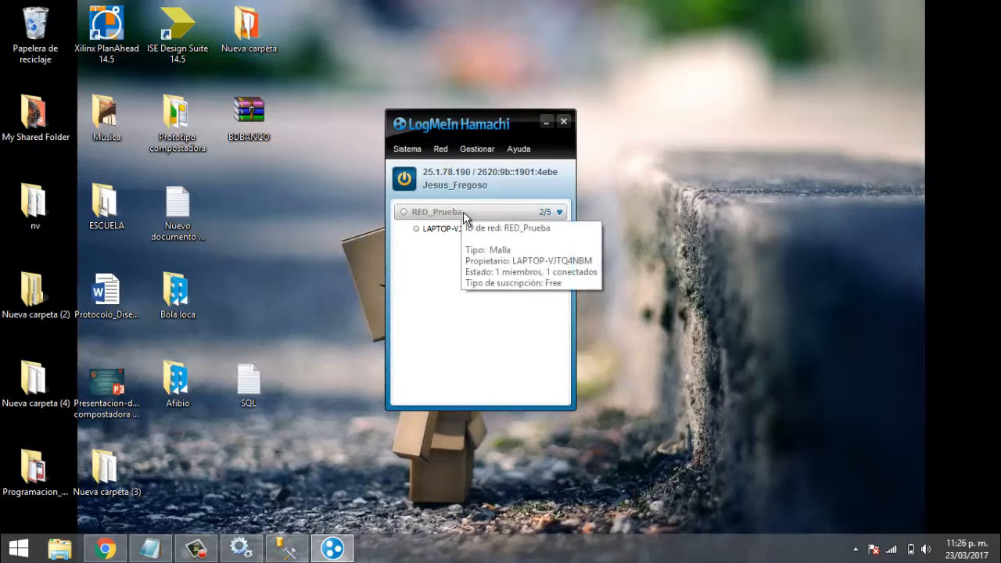
left_click(442, 152)
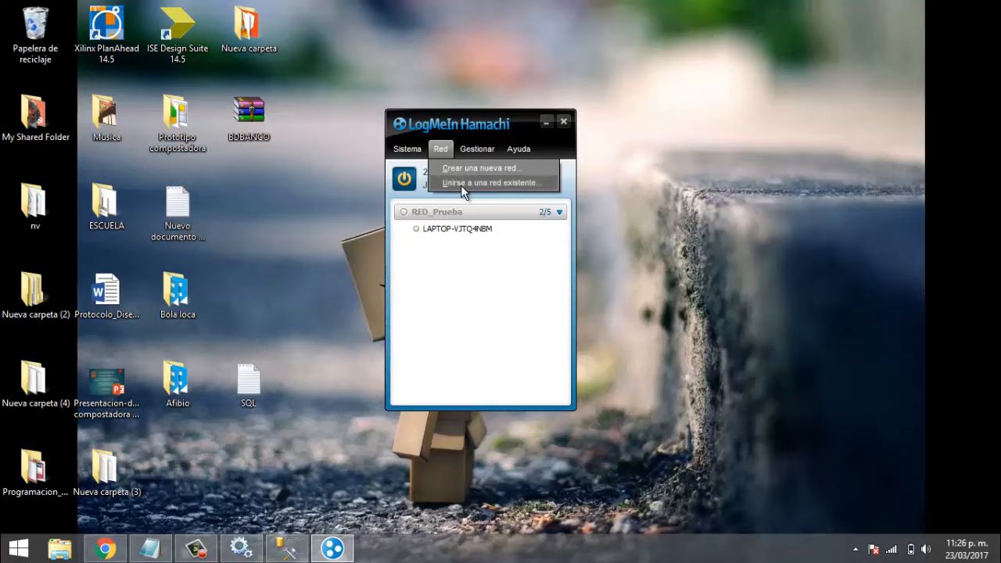
right_click(467, 210)
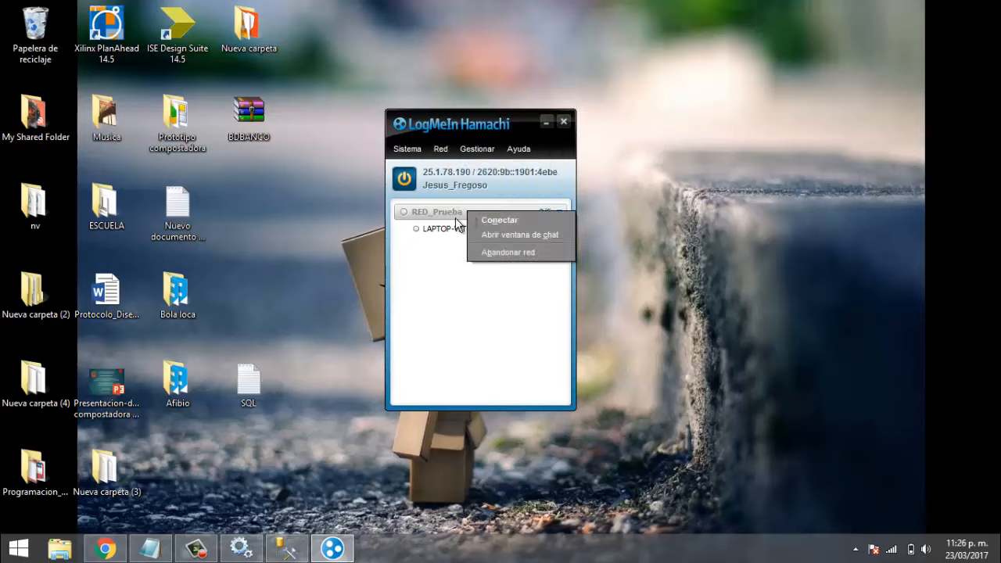
left_click(485, 221)
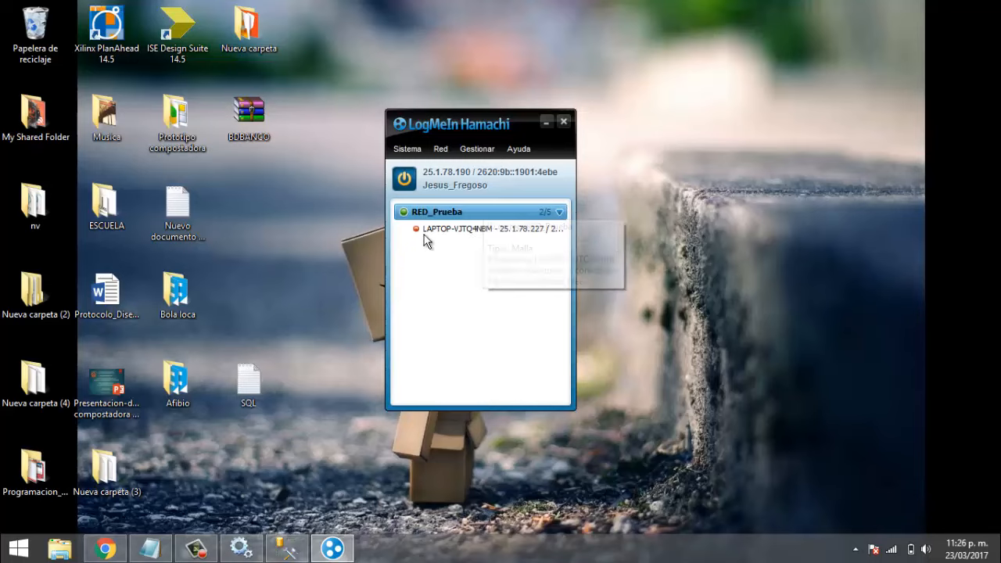
mouse_move(417, 230)
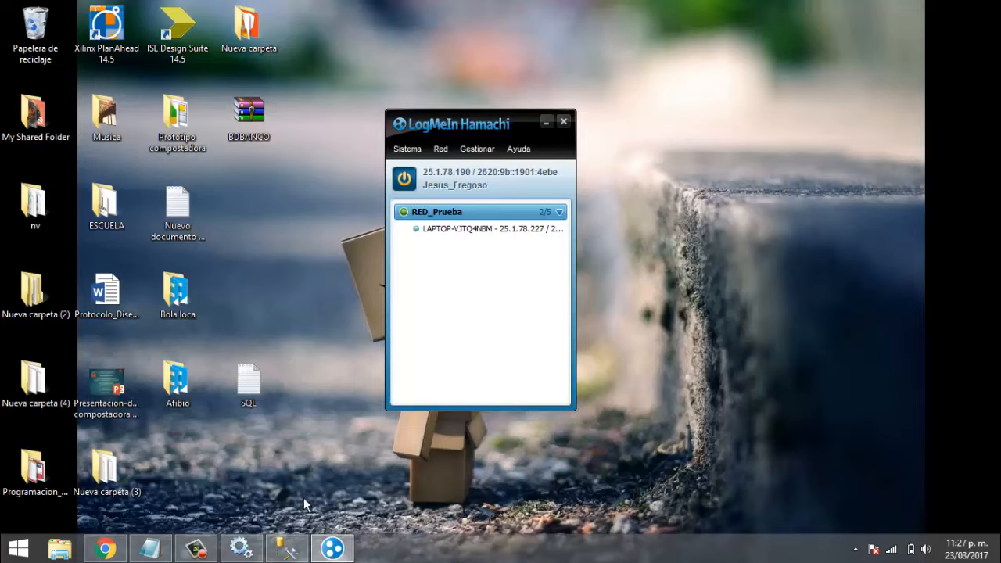
mouse_move(295, 554)
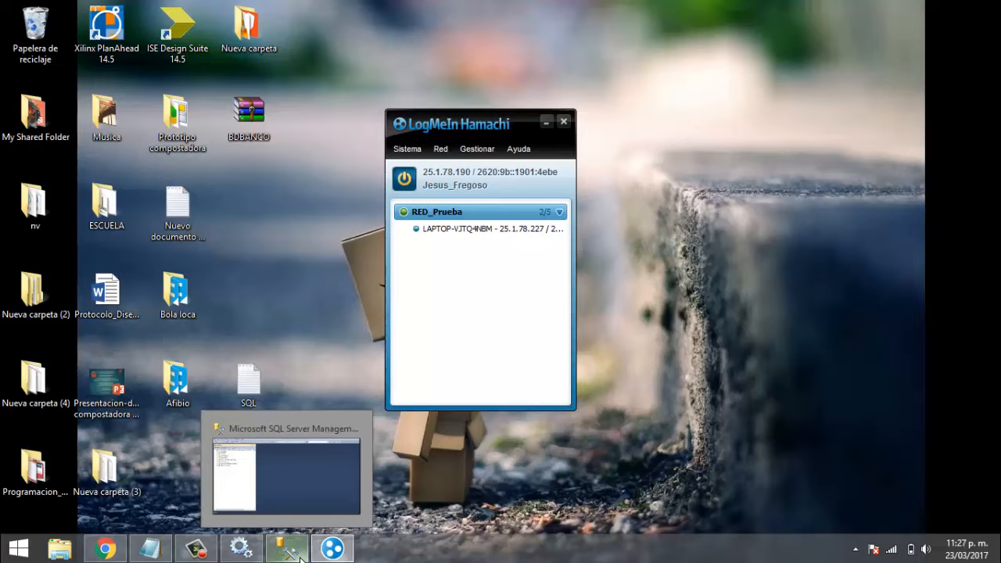
left_click(328, 301)
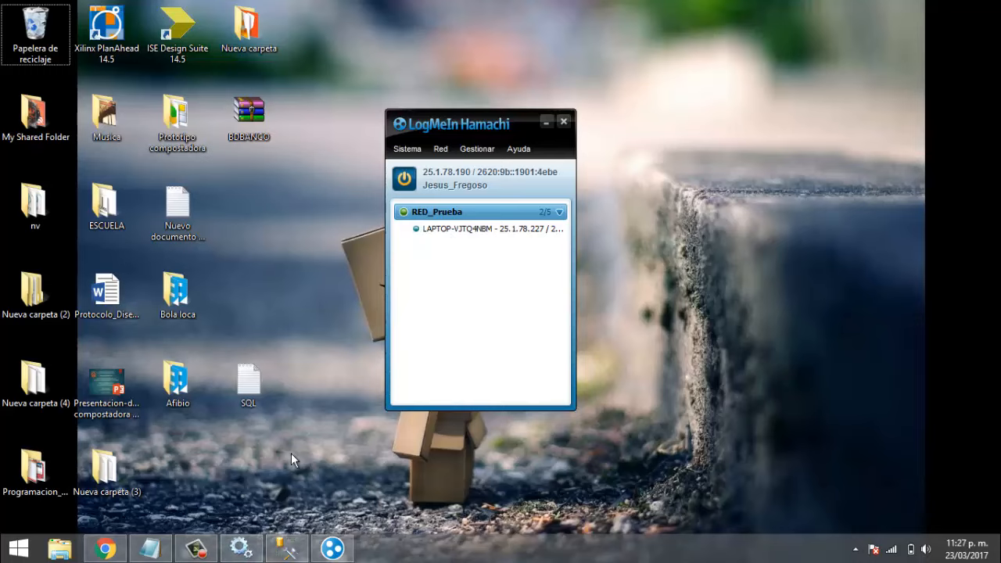
- Back in Management Studio, browse Security > Logins, then expand Server Objects > Linked Servers
left_click(286, 548)
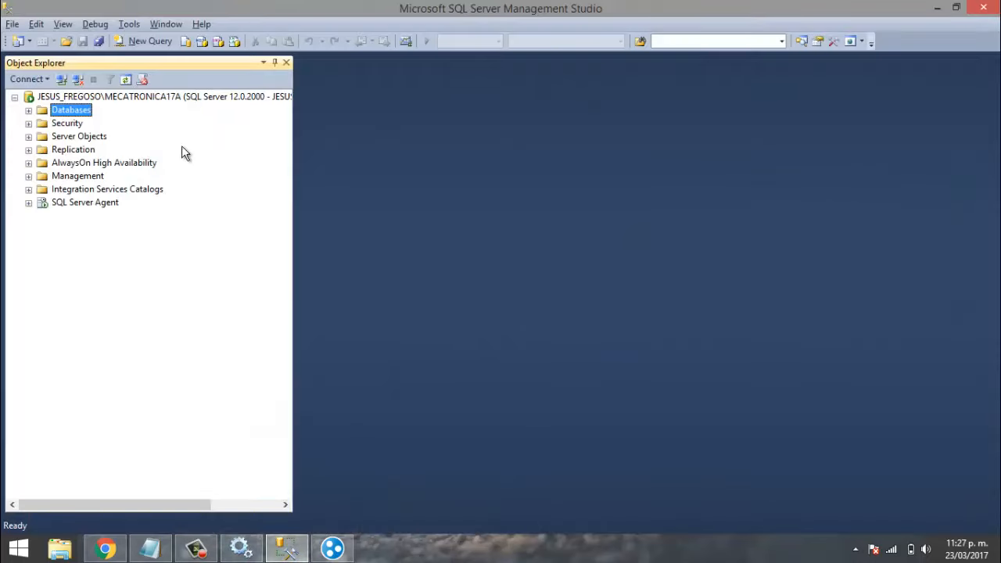
left_click(28, 123)
left_click(43, 136)
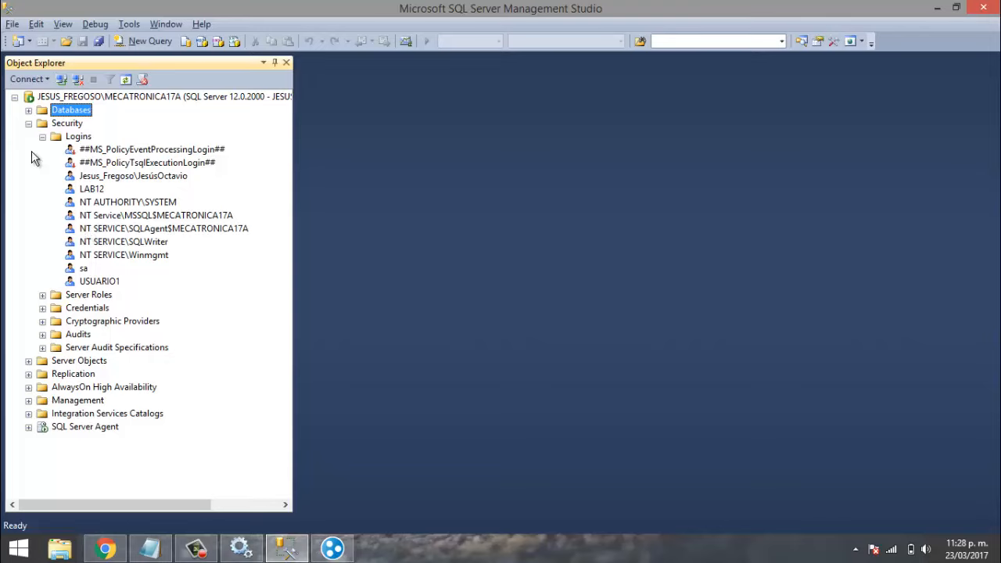
left_click(29, 111)
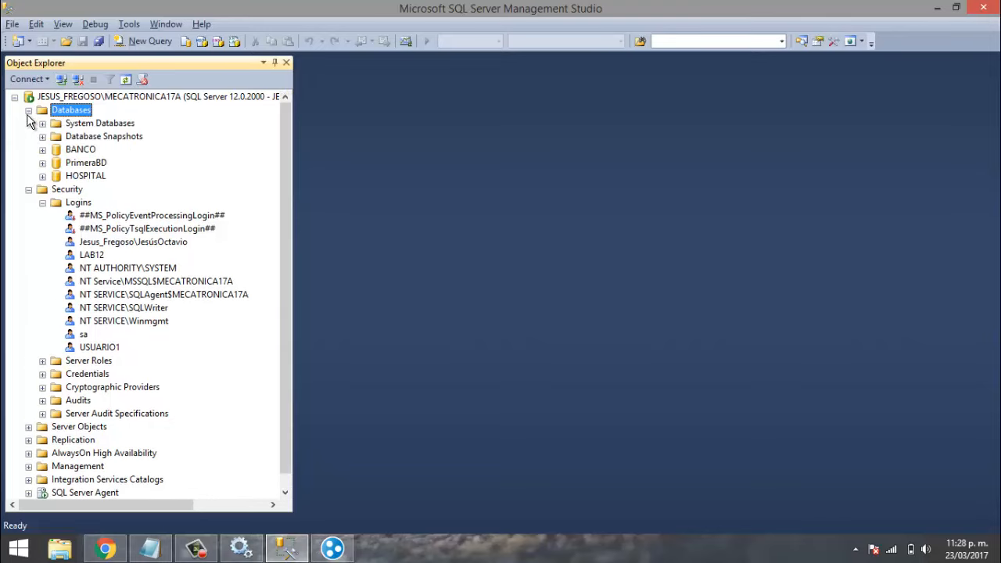
left_click(29, 111)
left_click(28, 124)
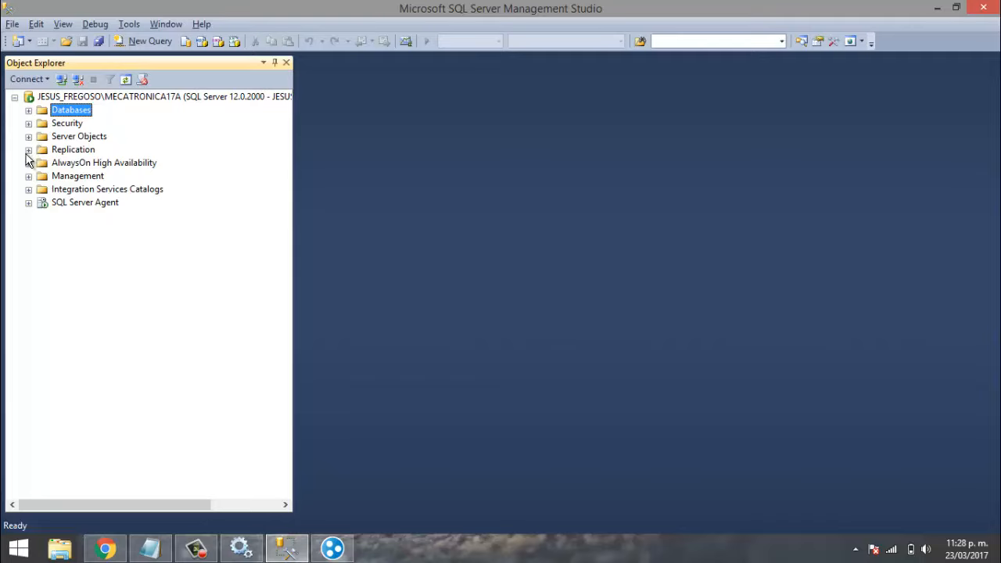
left_click(28, 136)
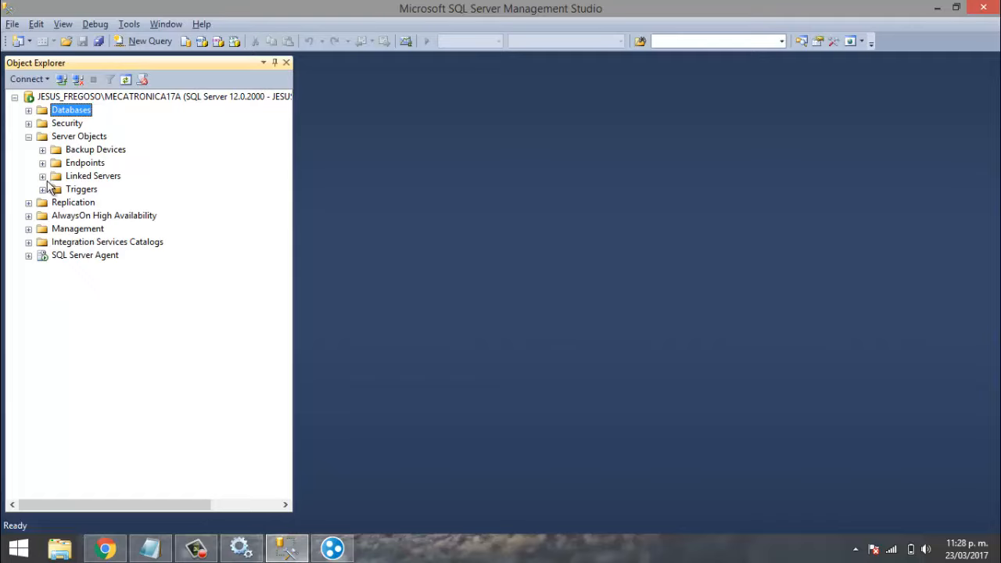
left_click(43, 177)
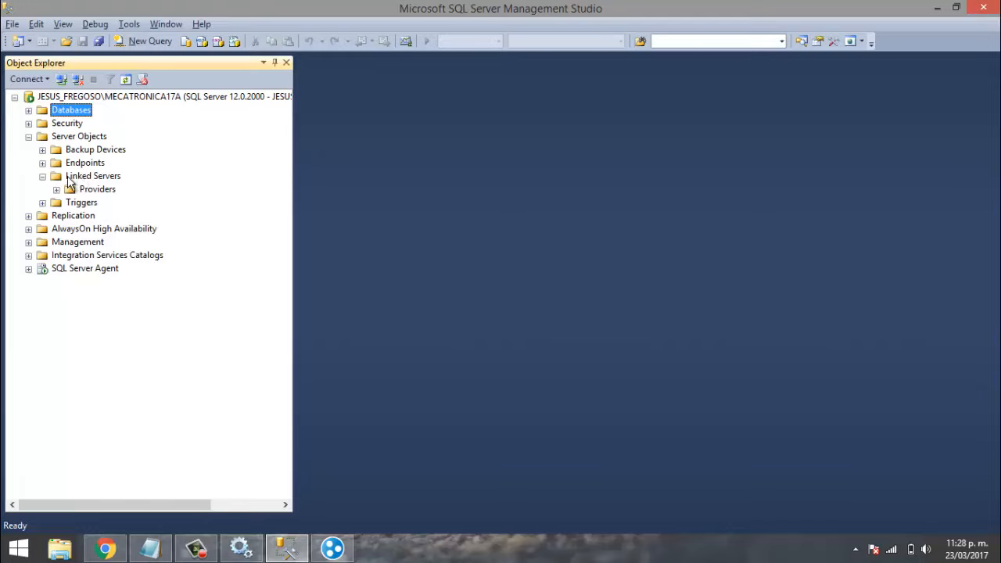
- Open New Linked Server from Linked Servers and read LAPTOP-VJTQ4NBM's address in Hamachi
right_click(70, 176)
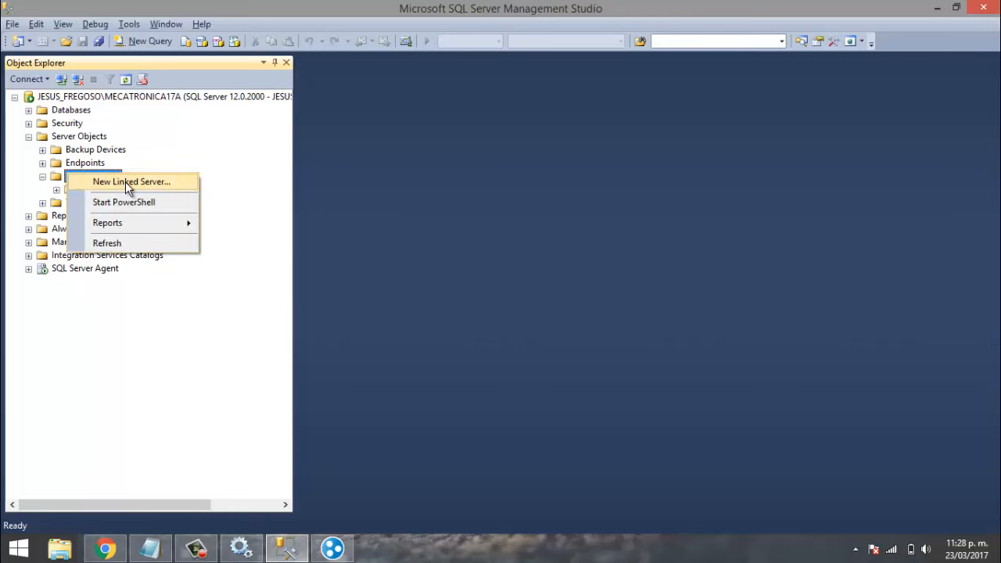
left_click(125, 182)
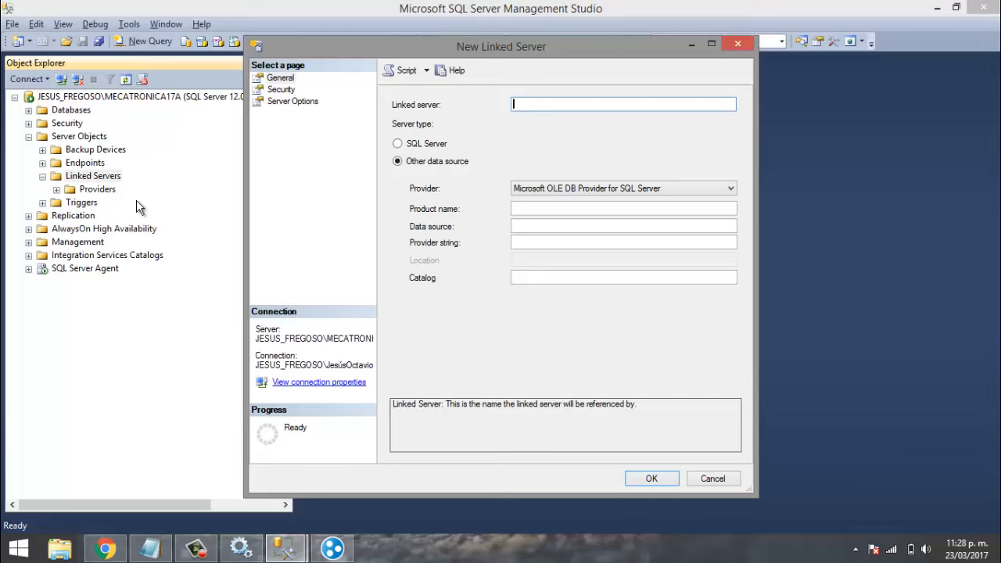
left_click(333, 557)
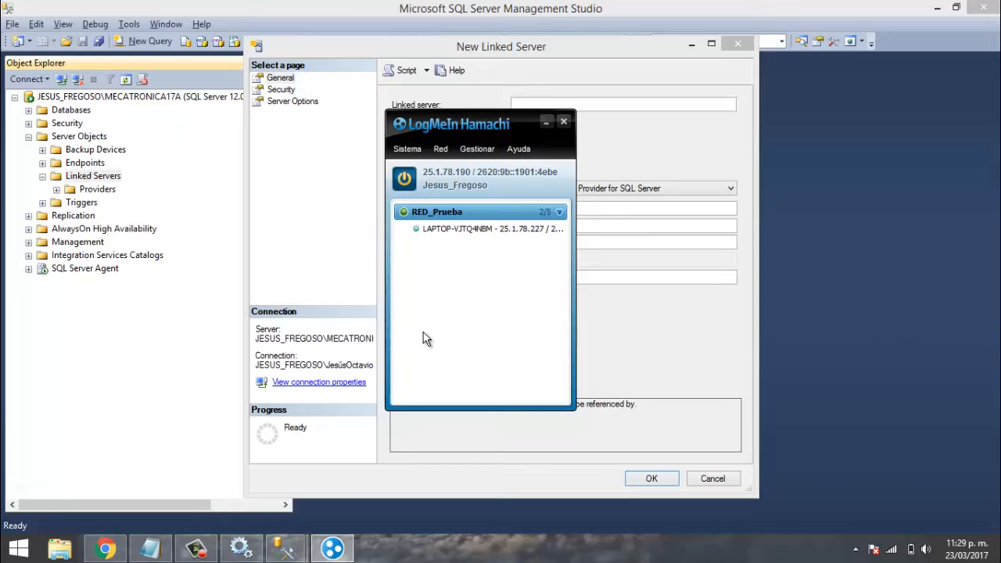
left_click(459, 229)
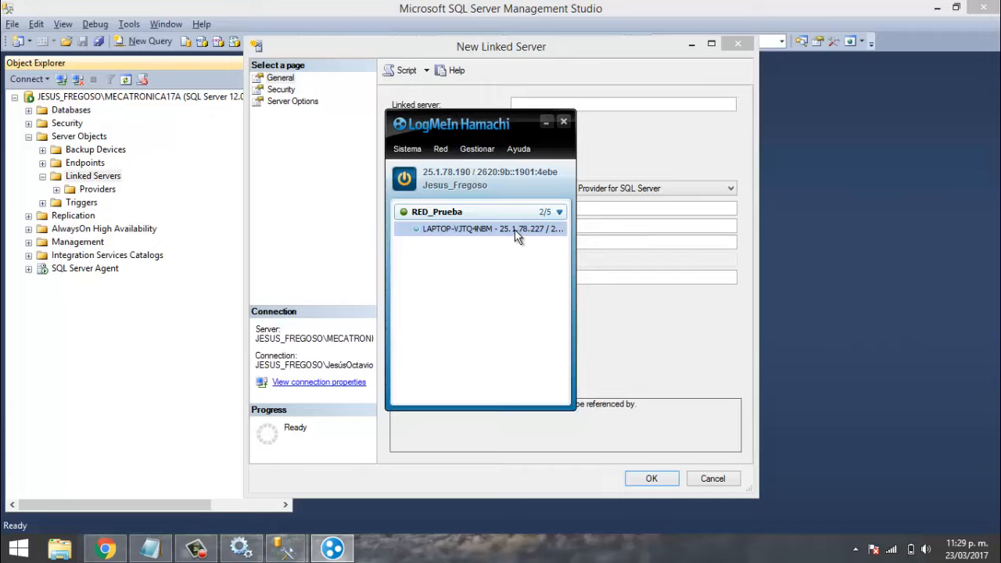
mouse_move(520, 229)
left_click(608, 134)
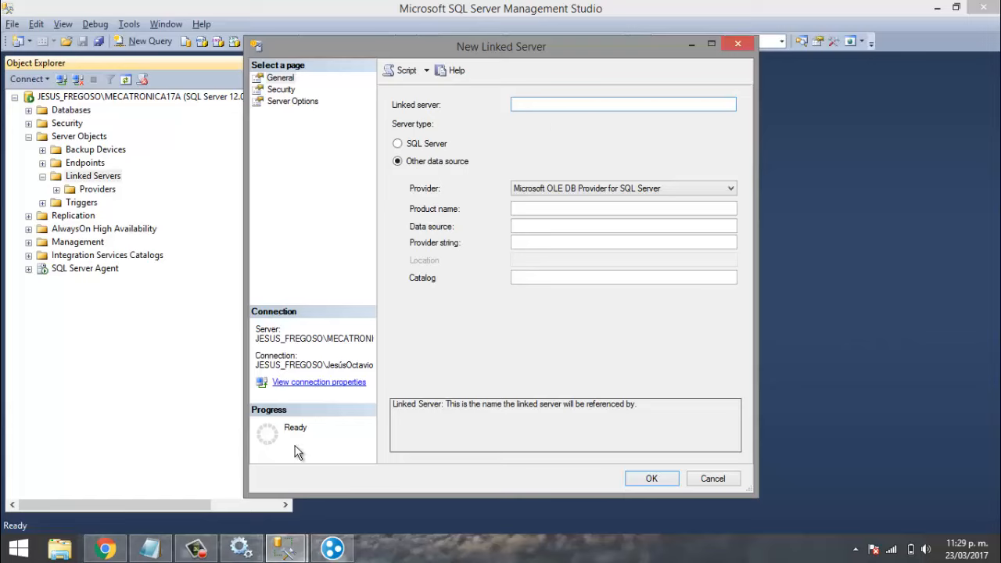
left_click(325, 554)
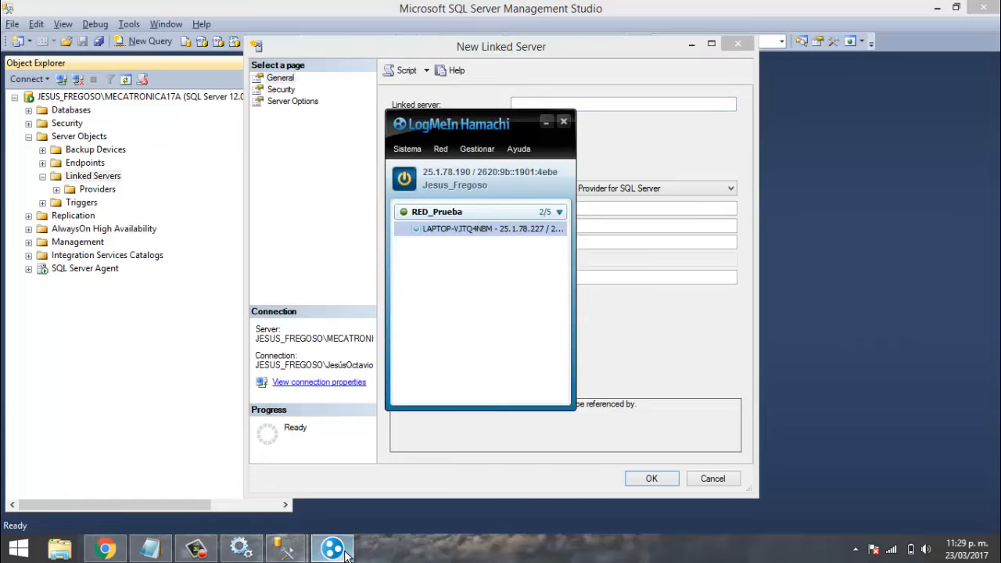
left_click(628, 162)
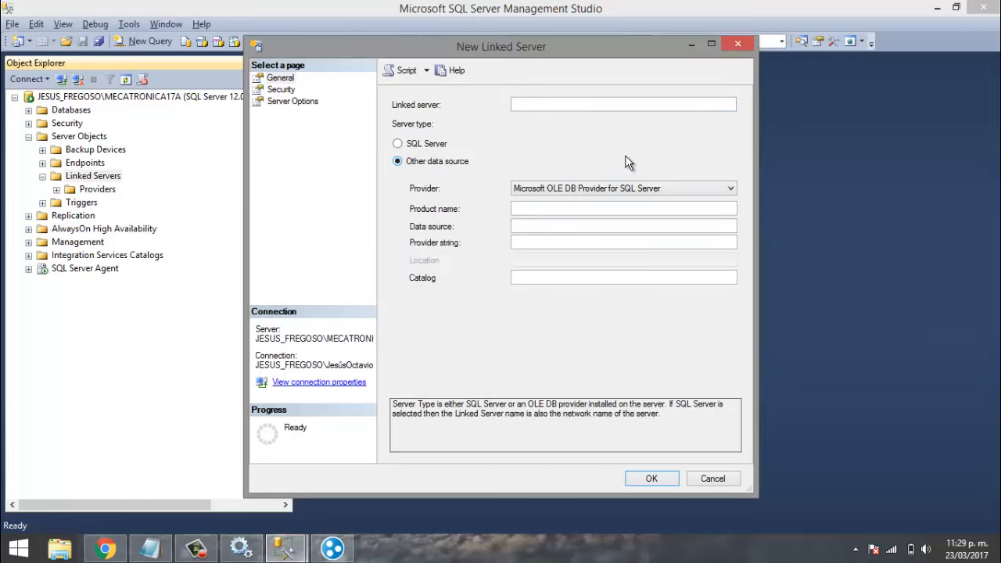
- Enter 25.1.78.227\MECATRONICA17A as the linked server name and choose the SQL Server type
left_click(562, 105)
type("25.1")
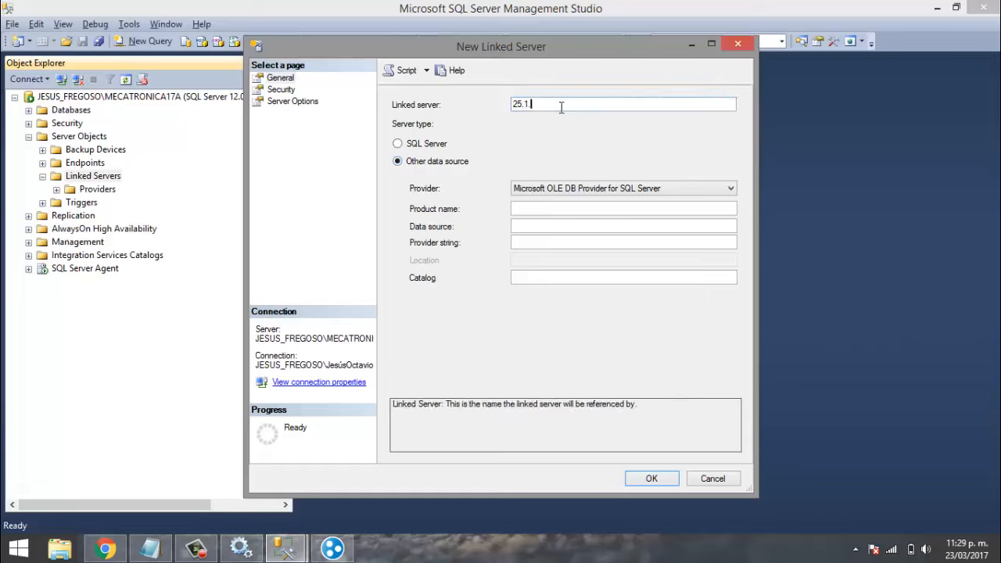
type(".78.227")
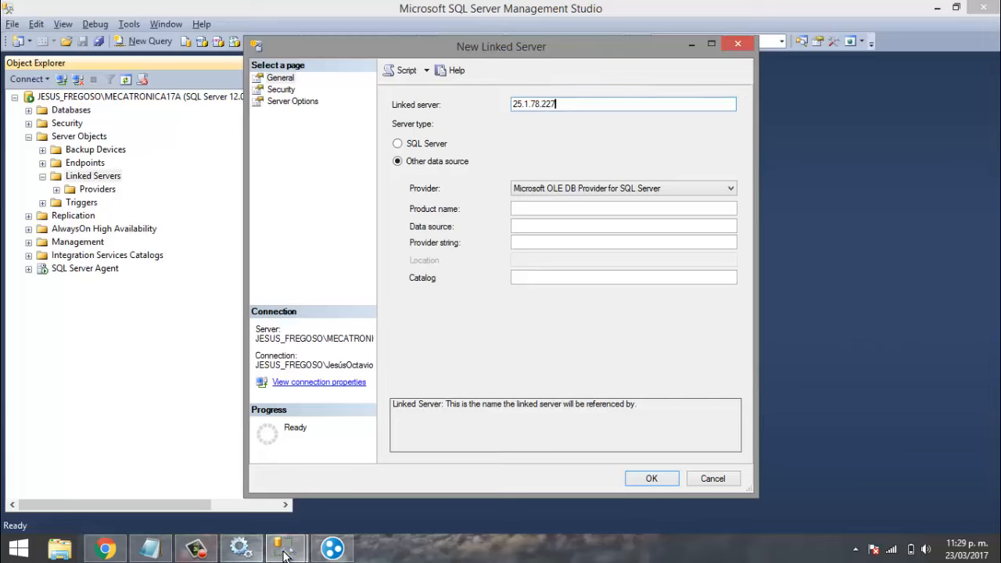
left_click(333, 550)
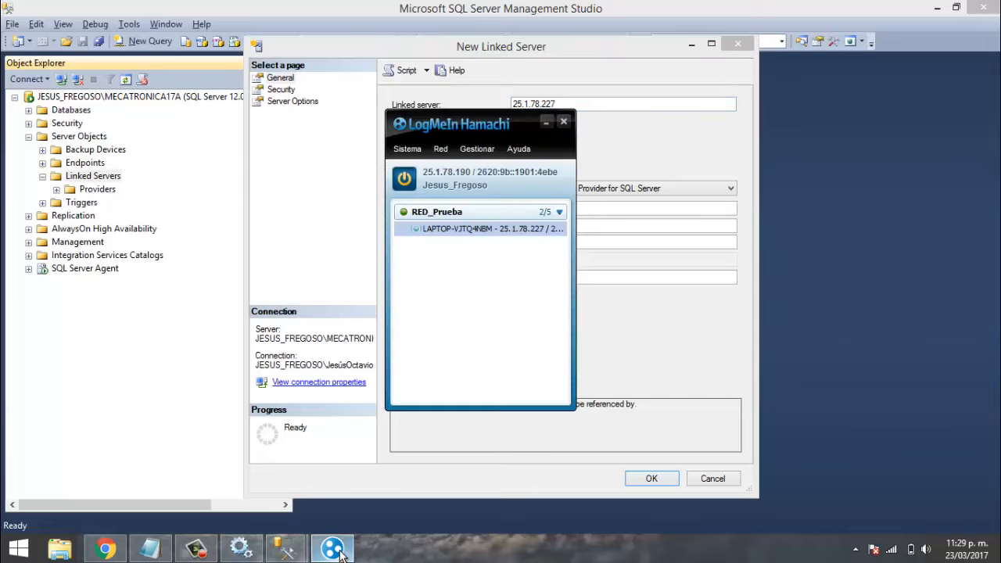
left_click(332, 550)
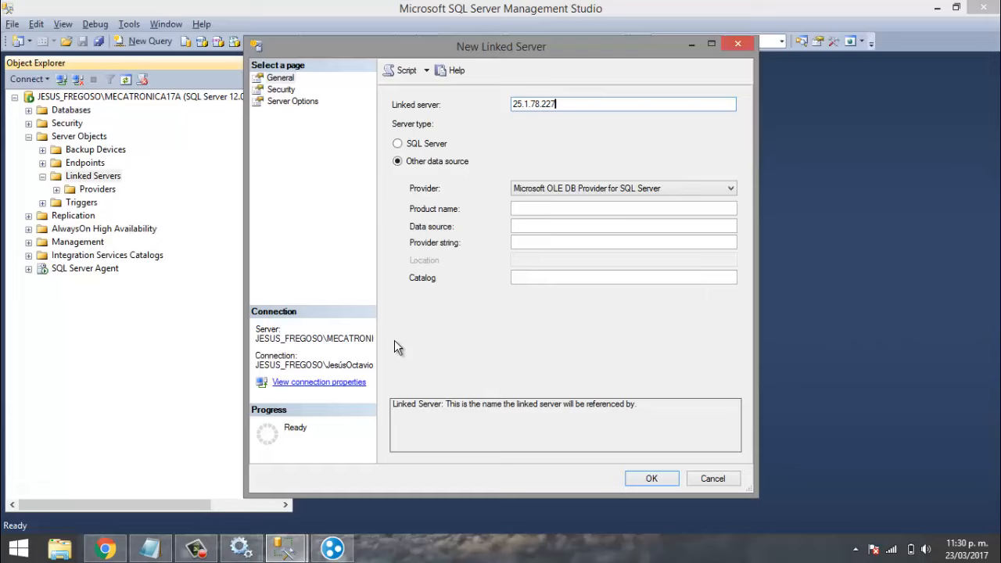
type("MECATR")
type("ONICA")
type("17")
type("A")
type("\\")
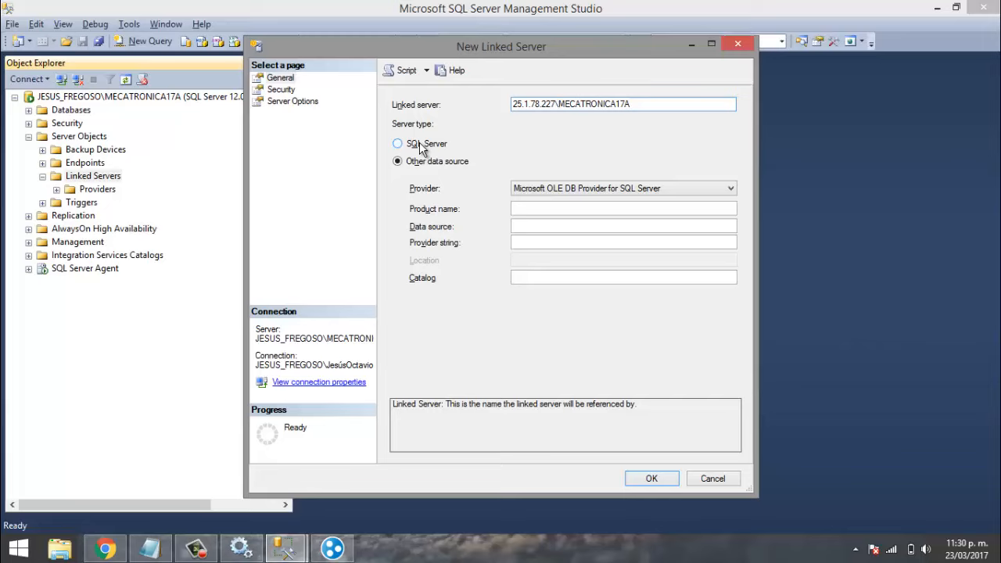
left_click(420, 146)
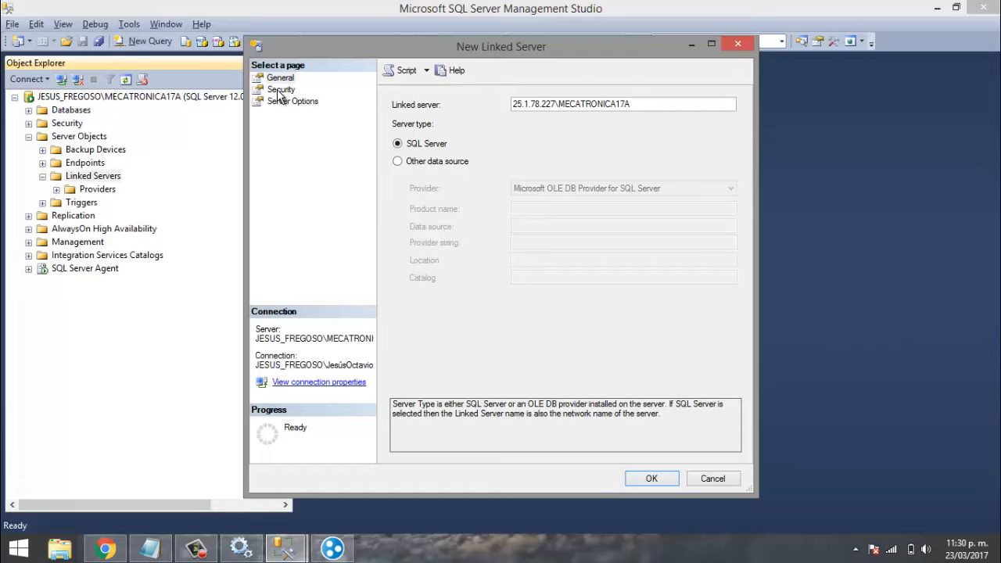
- On the Security page, choose 'Be made using this security context' with a remote login name and password
left_click(279, 91)
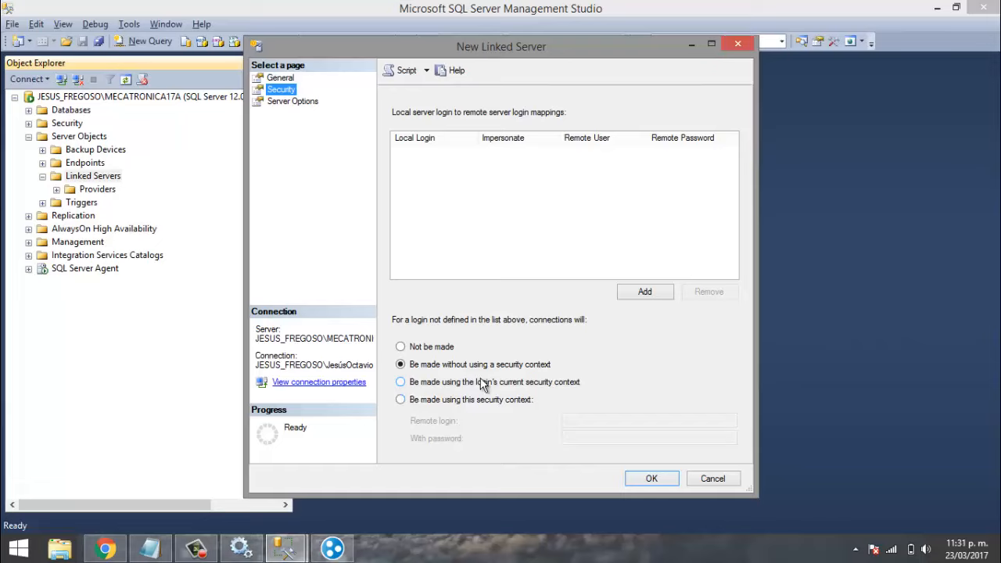
left_click(401, 400)
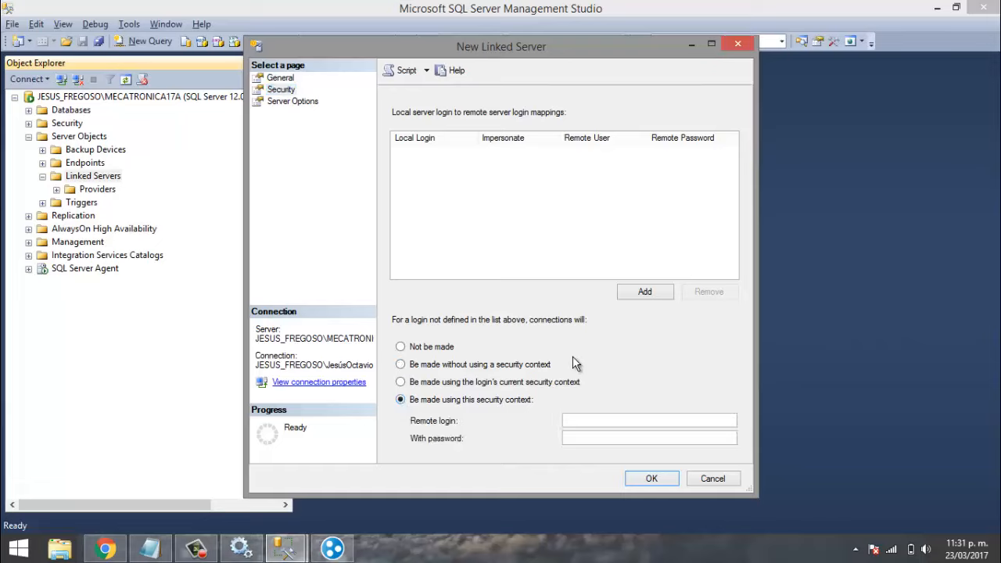
left_click(601, 422)
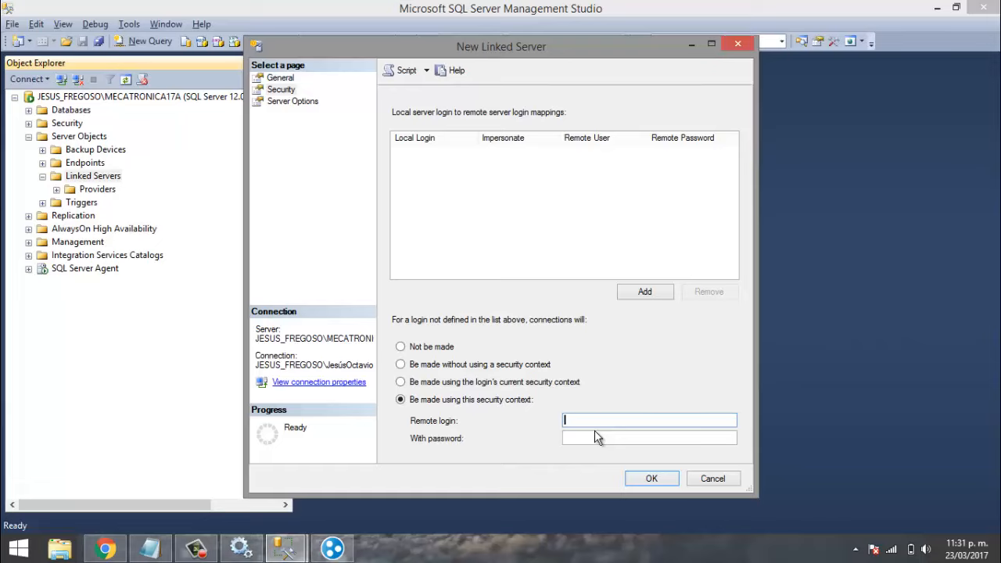
type("edro")
left_click(592, 435)
type("1234")
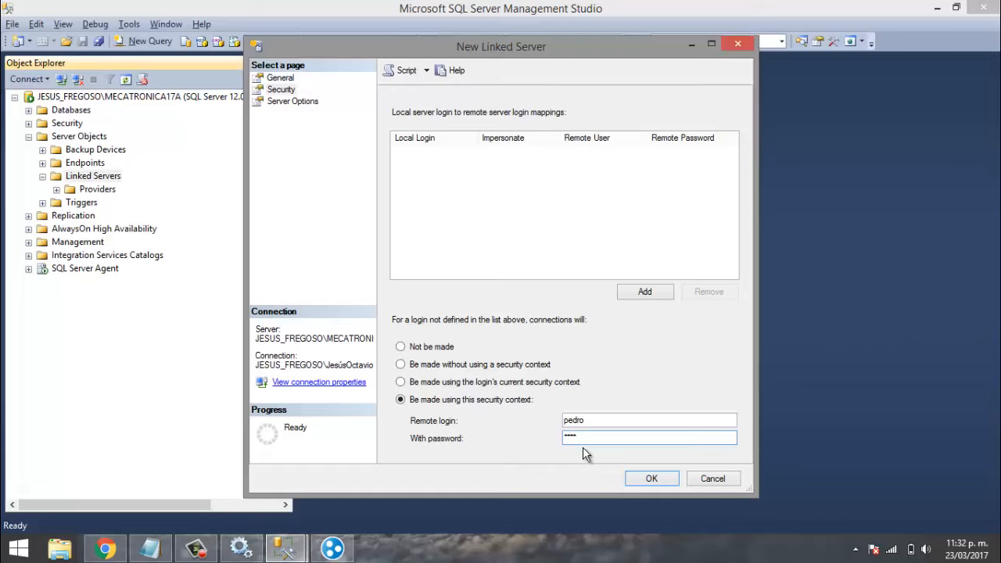
left_click(280, 103)
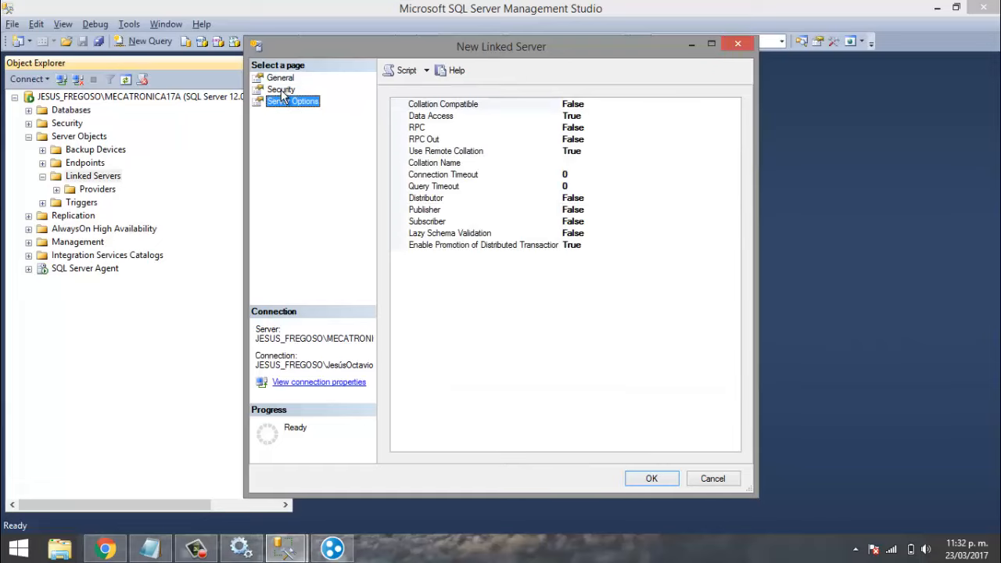
left_click(281, 89)
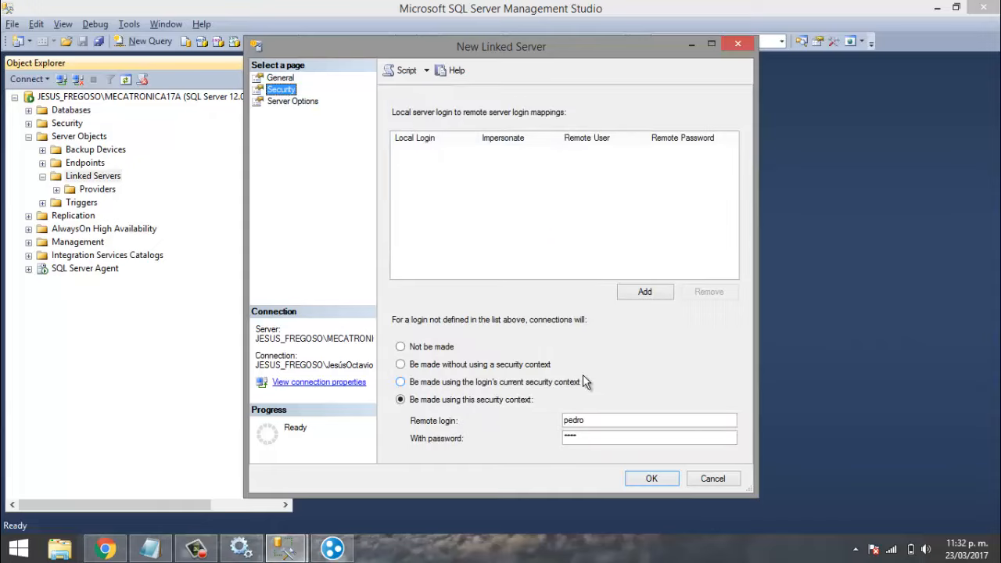
- Create the linked server 25.1.78.227\MECATRONICA17A and expand it through Catalogs down to the remote BANCO database
left_click(652, 480)
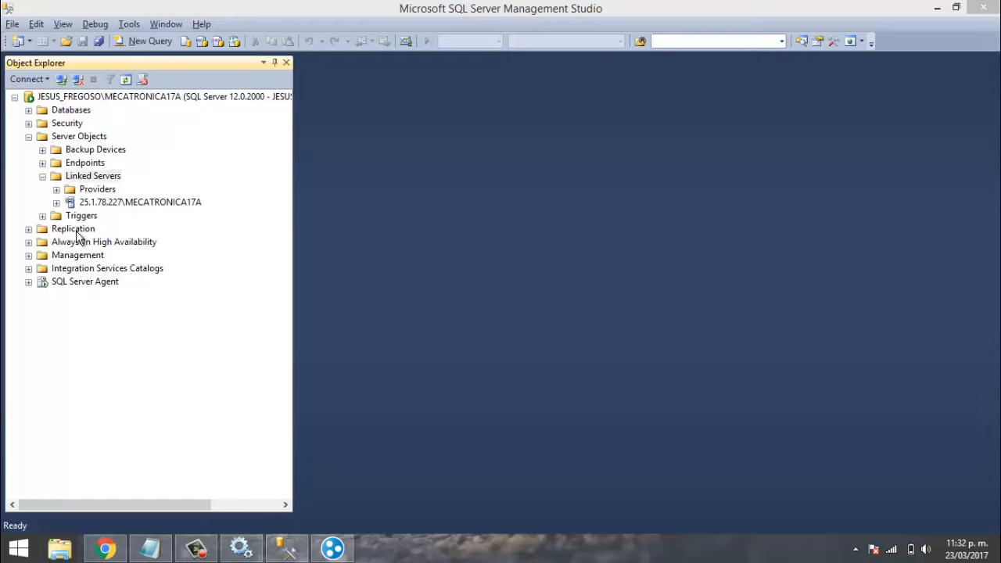
left_click(56, 202)
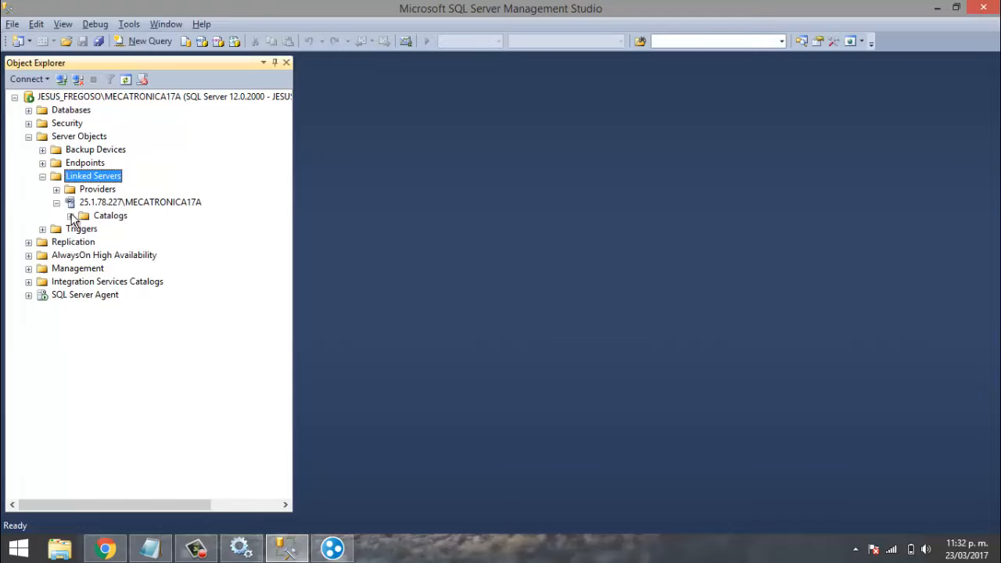
left_click(70, 217)
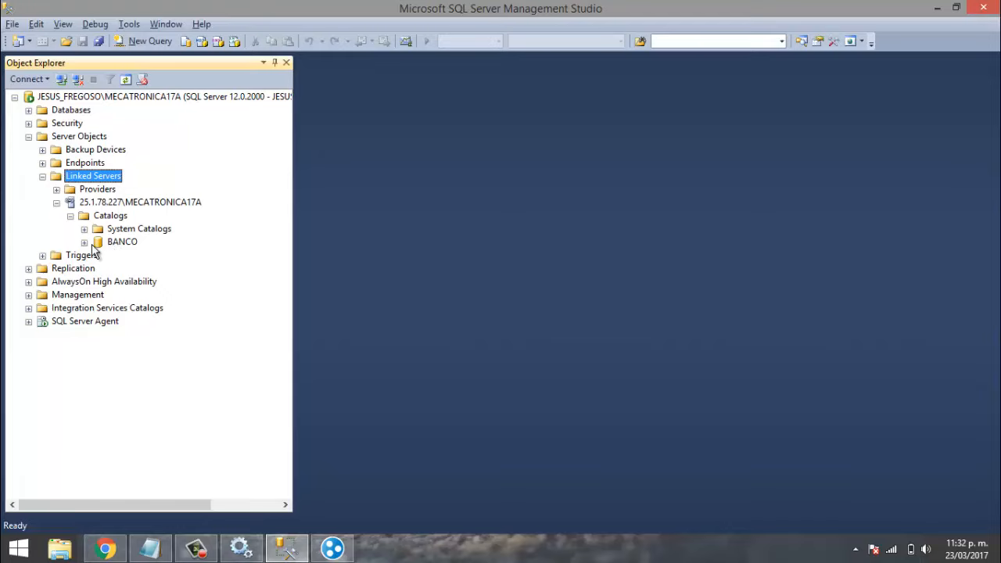
left_click(85, 242)
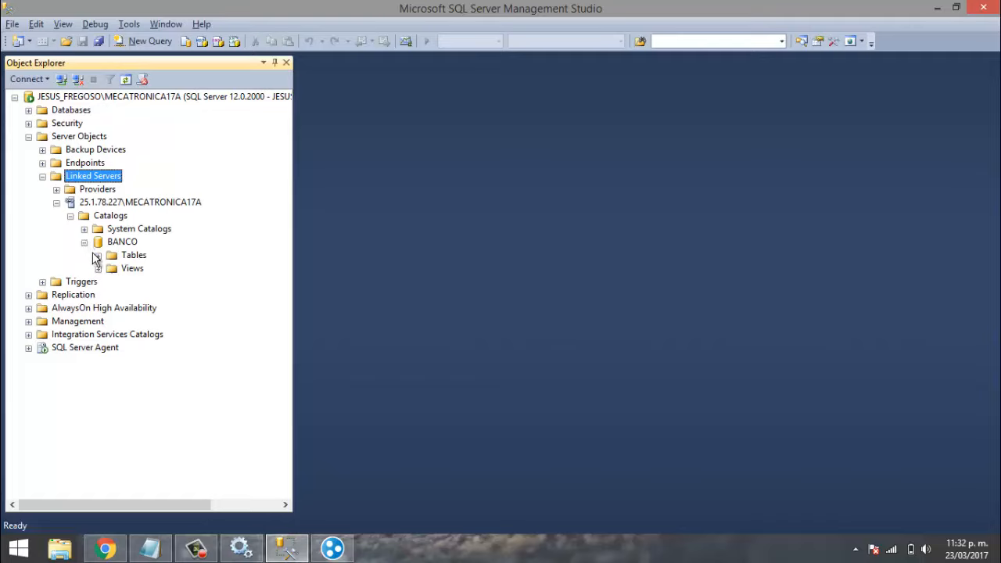
- Expand the local Databases node to list BANCO, PrimeraBD and HOSPITAL
left_click(29, 110)
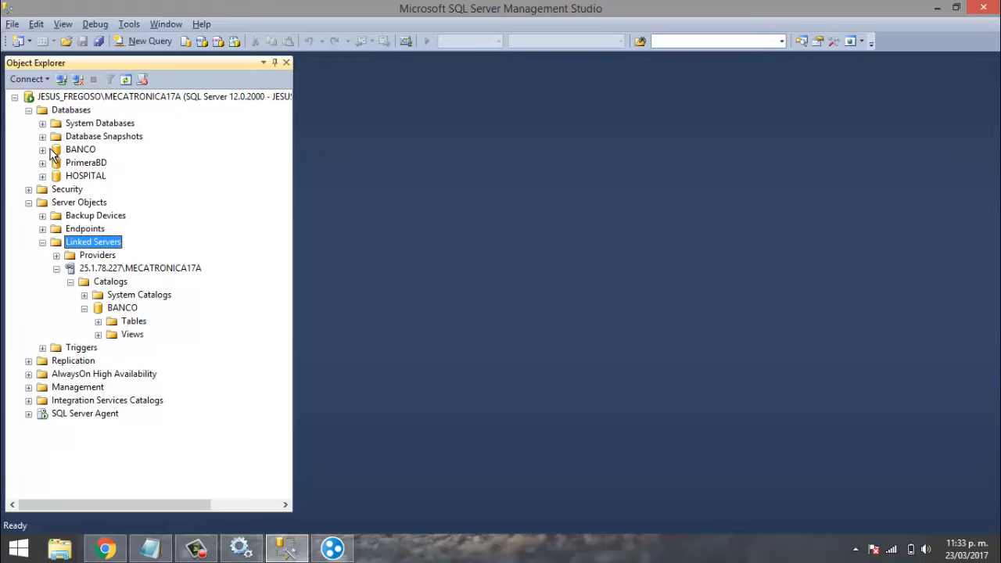
- Expand the remote BANCO Tables to list dbo.Deposito_1 to dbo.Deposito_5, expand local BANCO, then show Hamachi
left_click(98, 322)
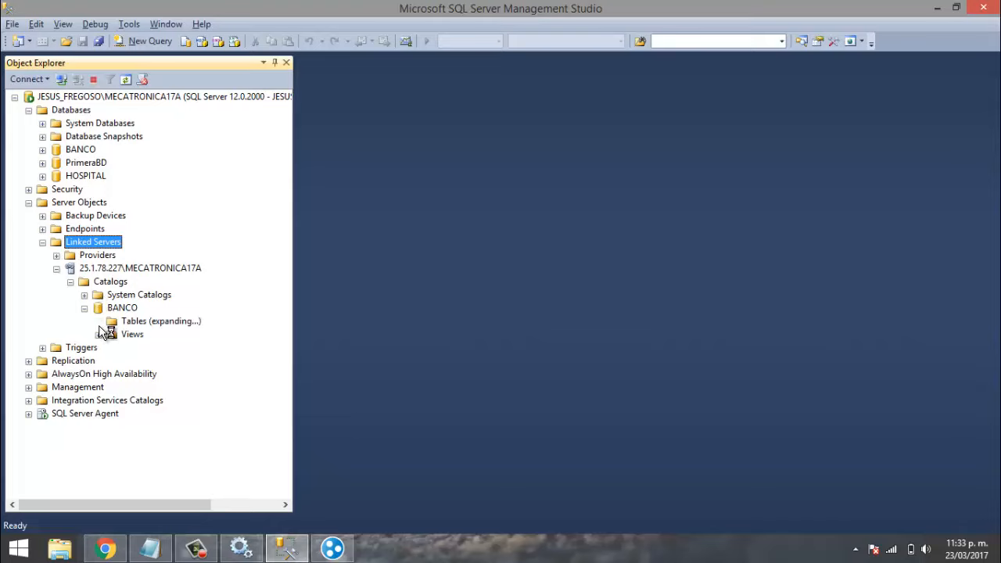
left_click(43, 149)
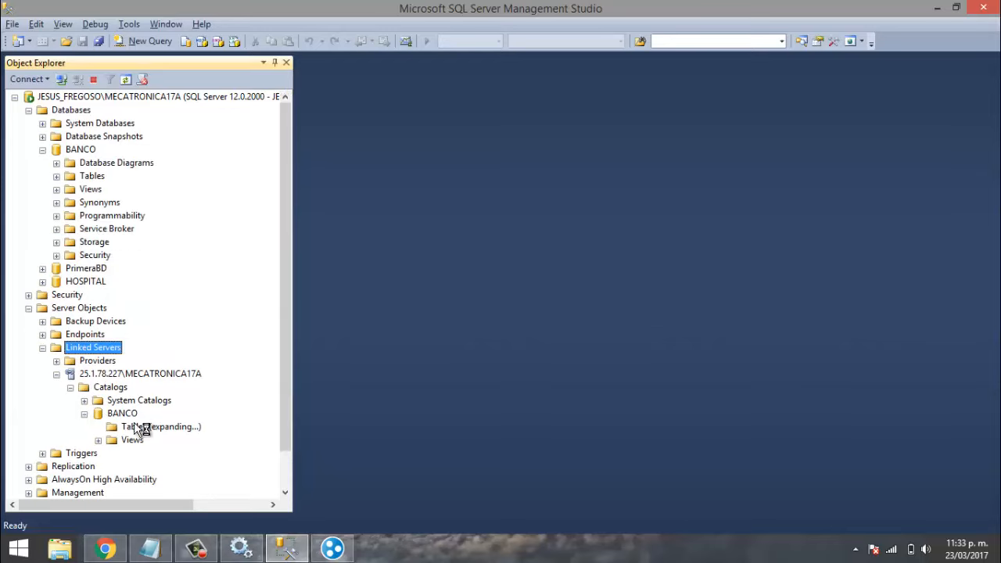
left_click_drag(284, 372, 279, 416)
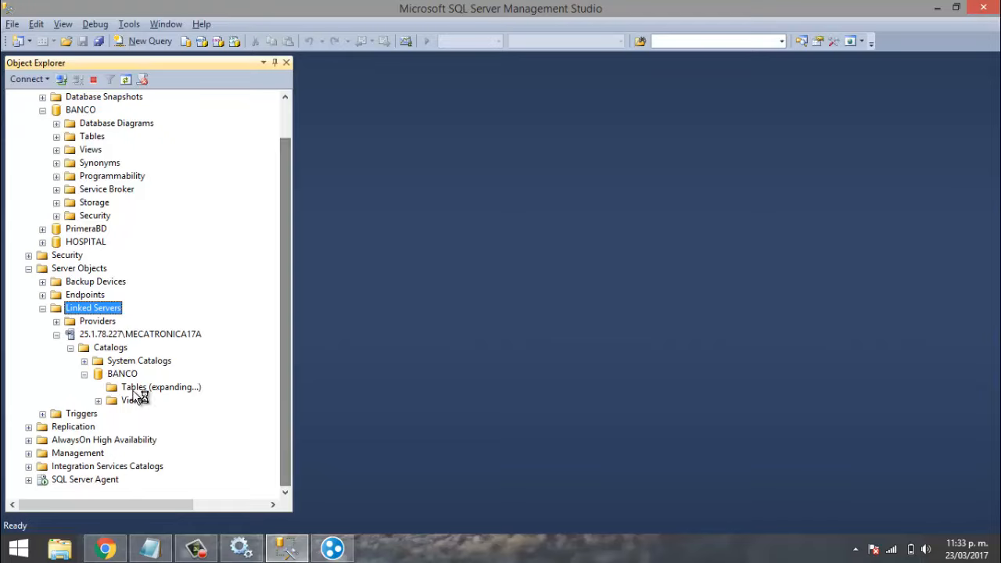
left_click(85, 376)
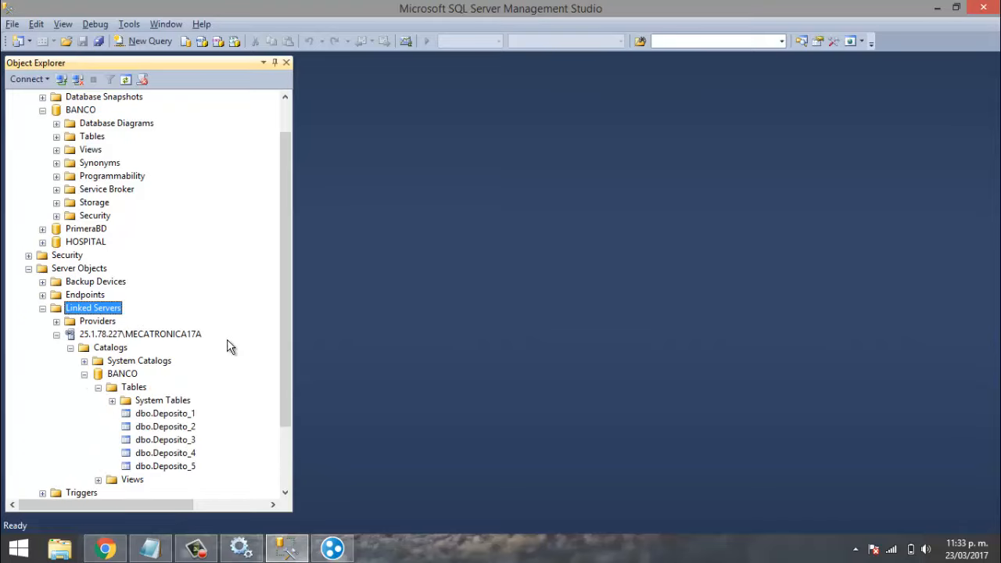
left_click_drag(290, 341, 239, 420)
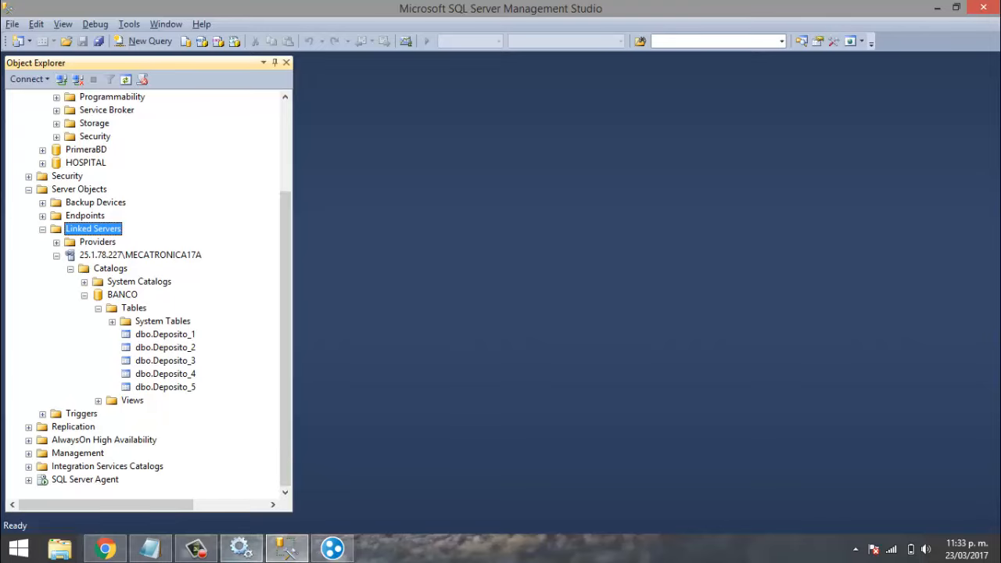
left_click(319, 550)
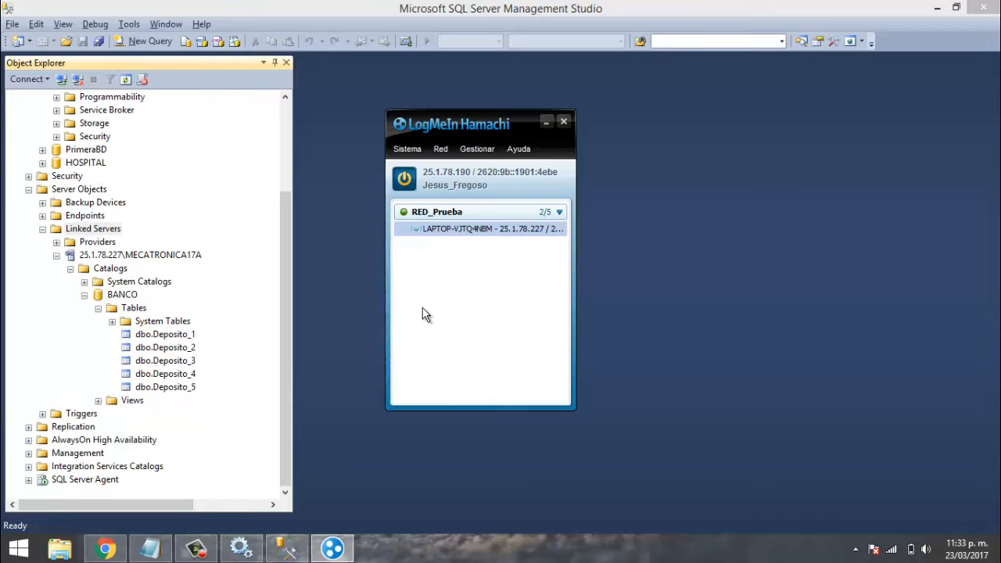
- Look over the LAPTOP peer's actions in Hamachi, then return to Management Studio
right_click(449, 232)
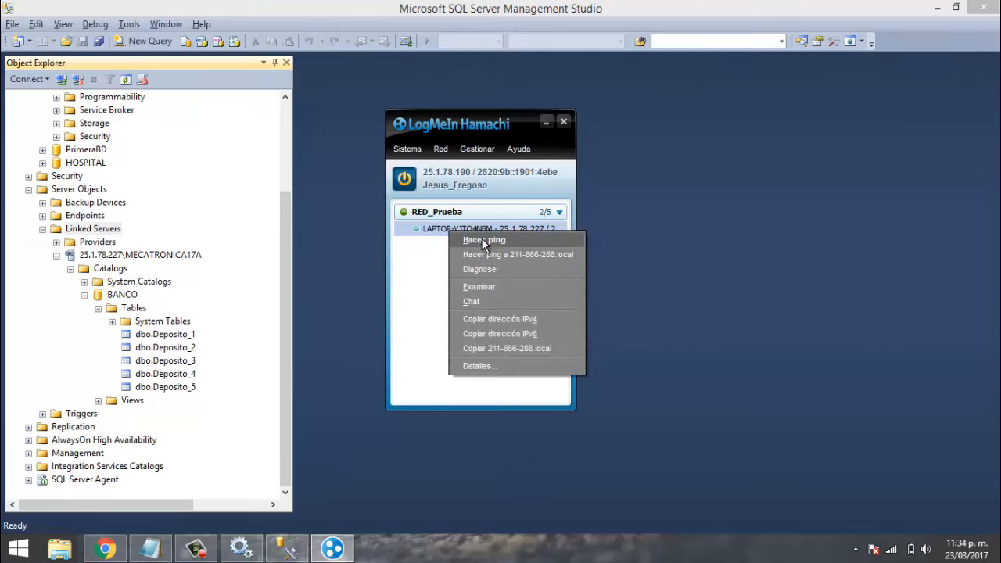
left_click(429, 275)
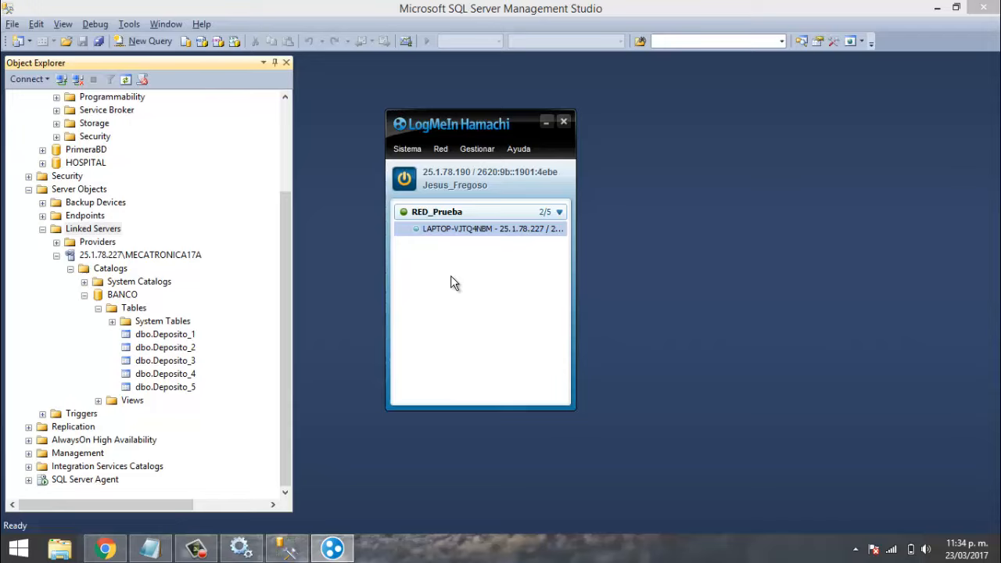
left_click(311, 232)
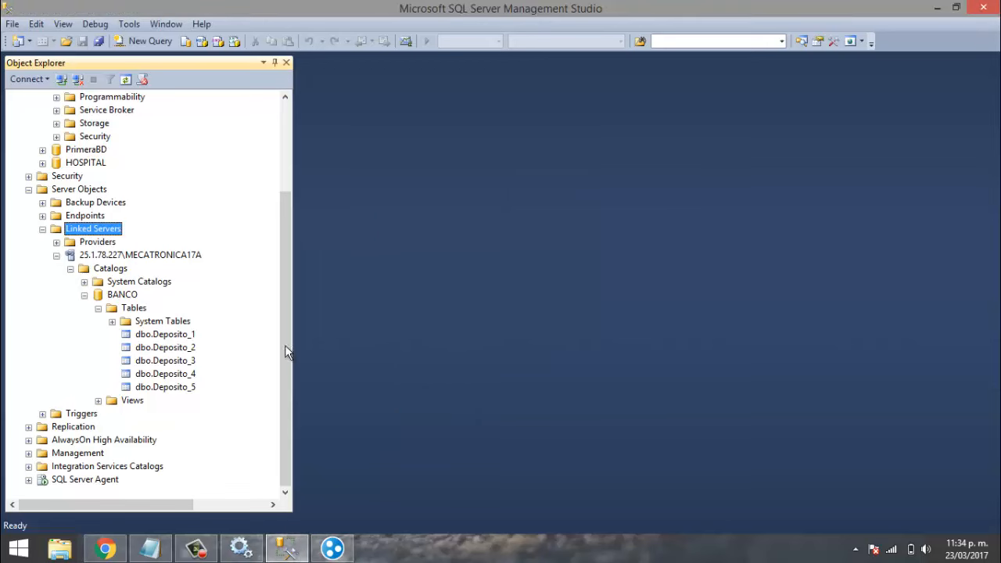
- Highlight the topic about linking two SQL Server servers in Notepad, then return to the linked server tree
left_click(151, 549)
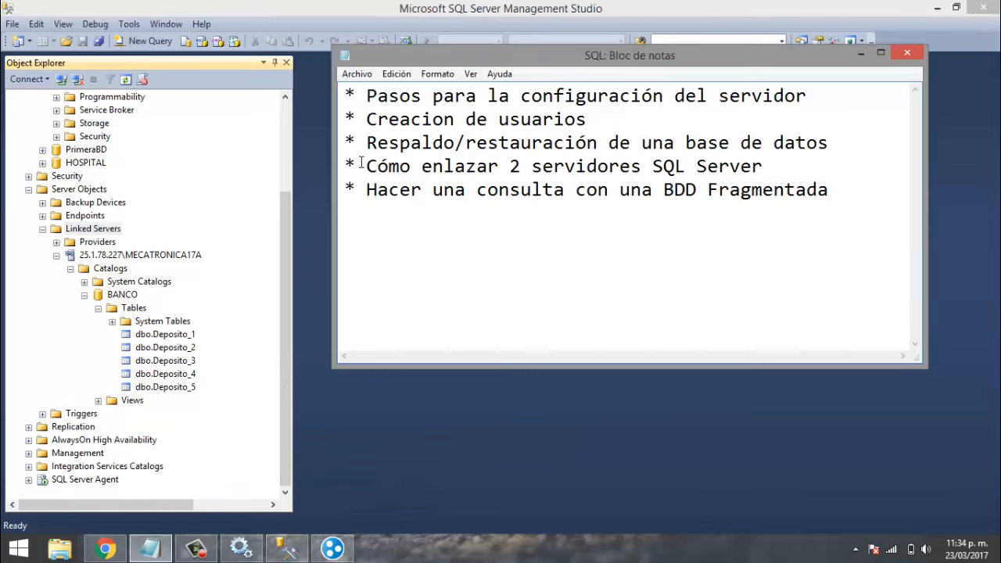
left_click_drag(355, 166, 763, 165)
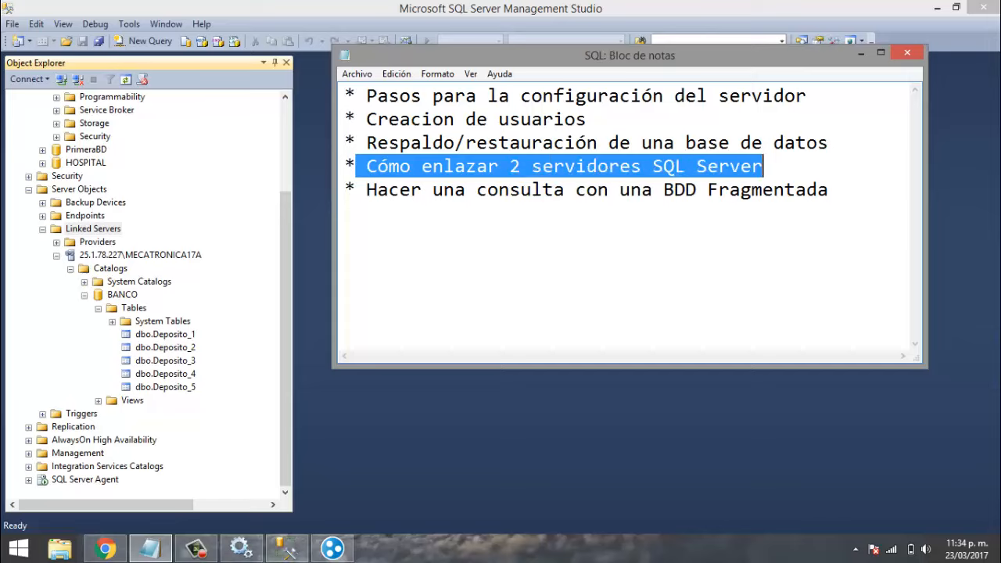
left_click(332, 547)
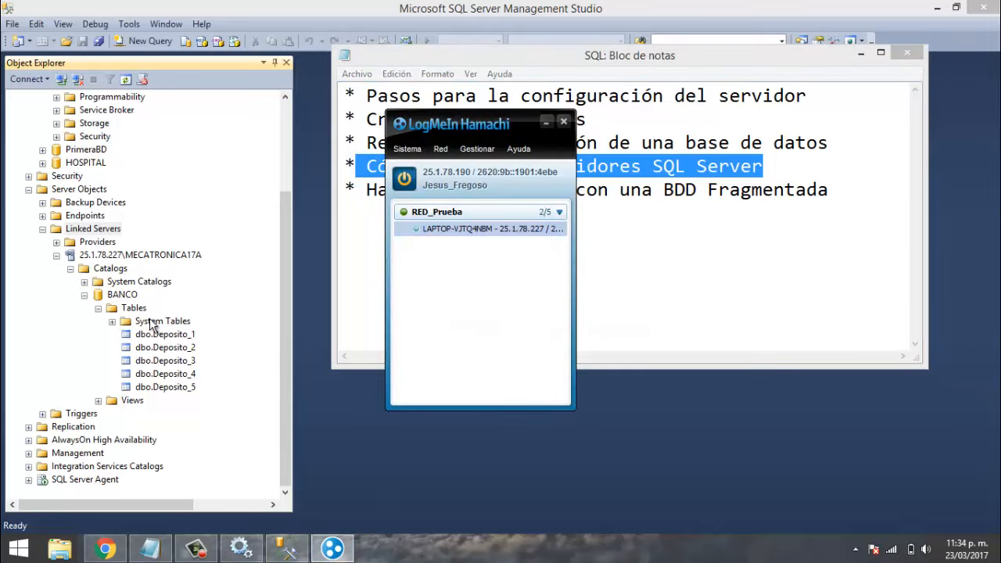
left_click(252, 202)
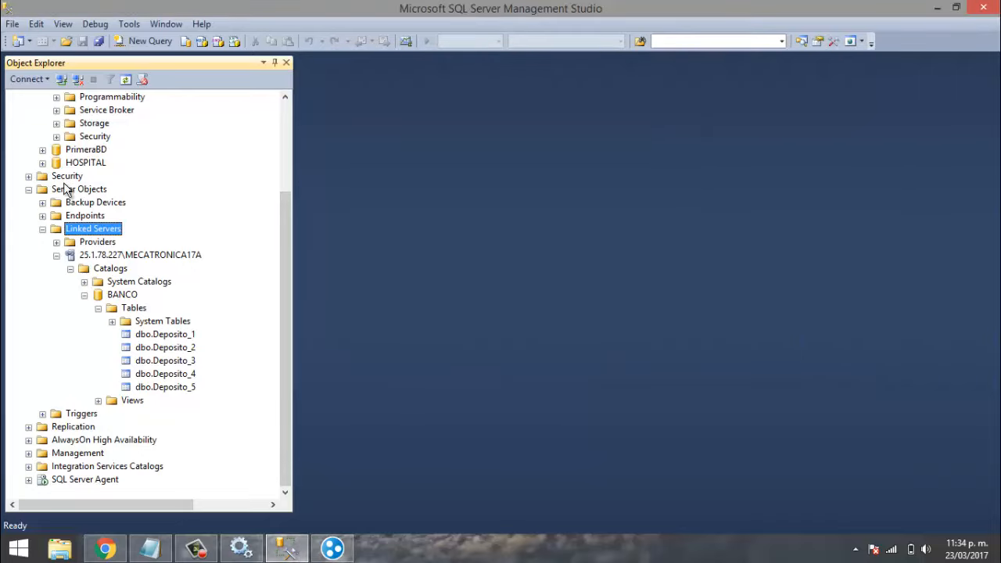
- Expand and collapse HOSPITAL, then BANCO's Security > Users, folding the BANCO database away again
left_click(43, 163)
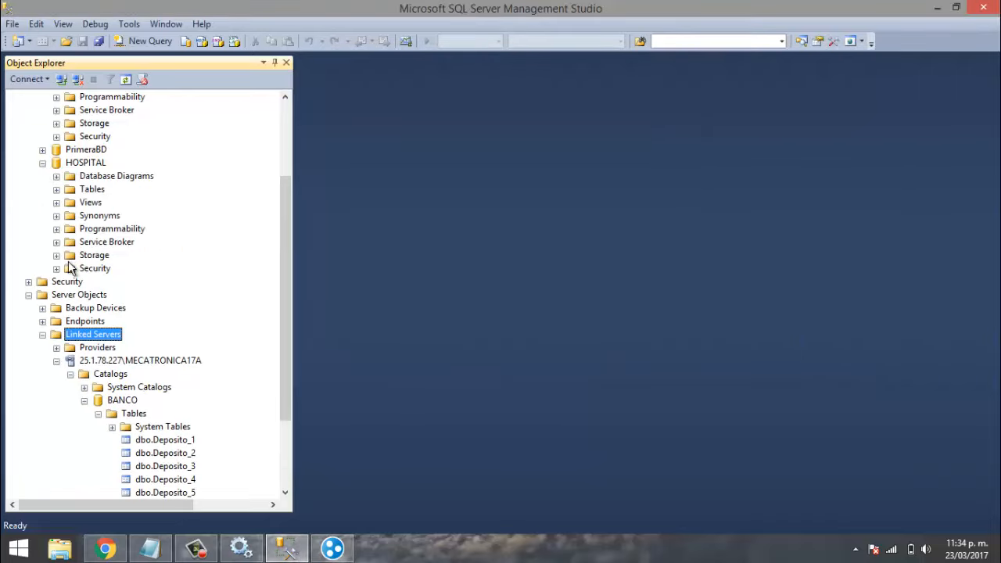
left_click(43, 163)
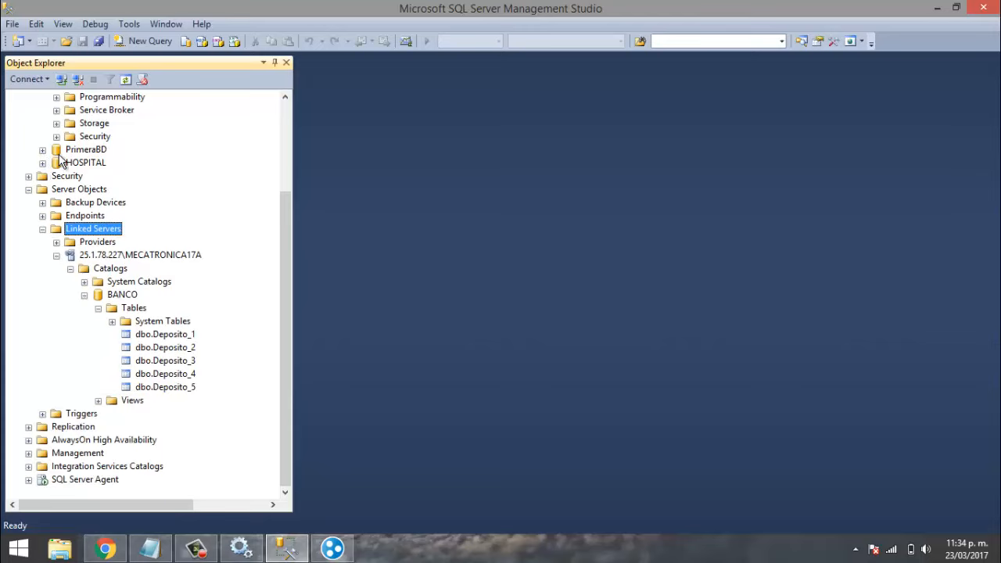
left_click_drag(289, 270, 297, 181)
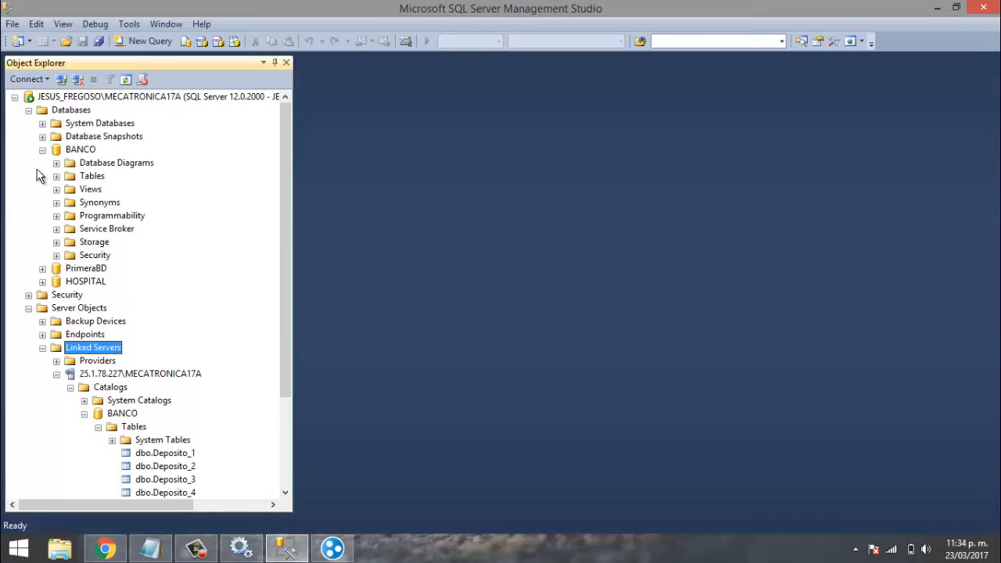
left_click(56, 256)
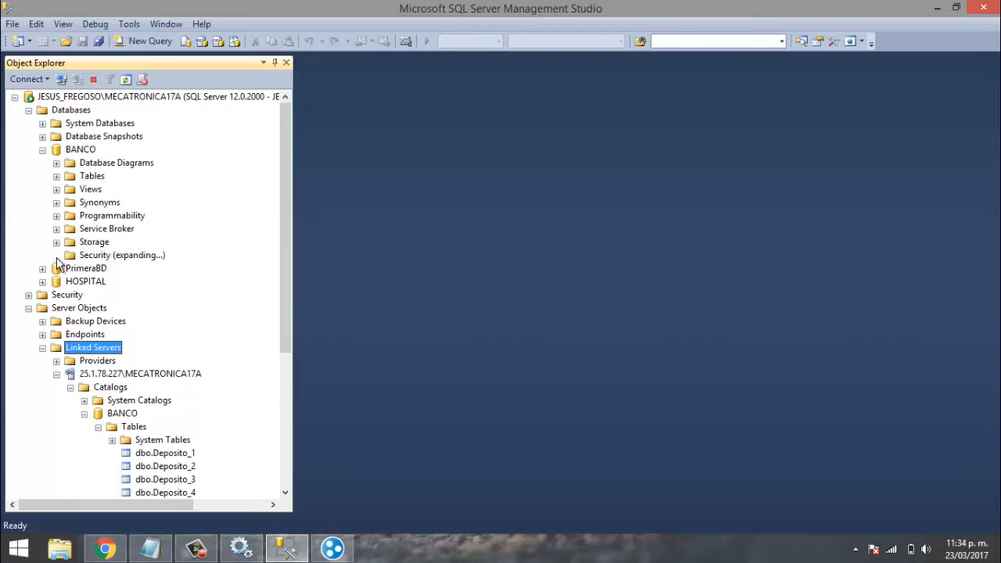
left_click(71, 268)
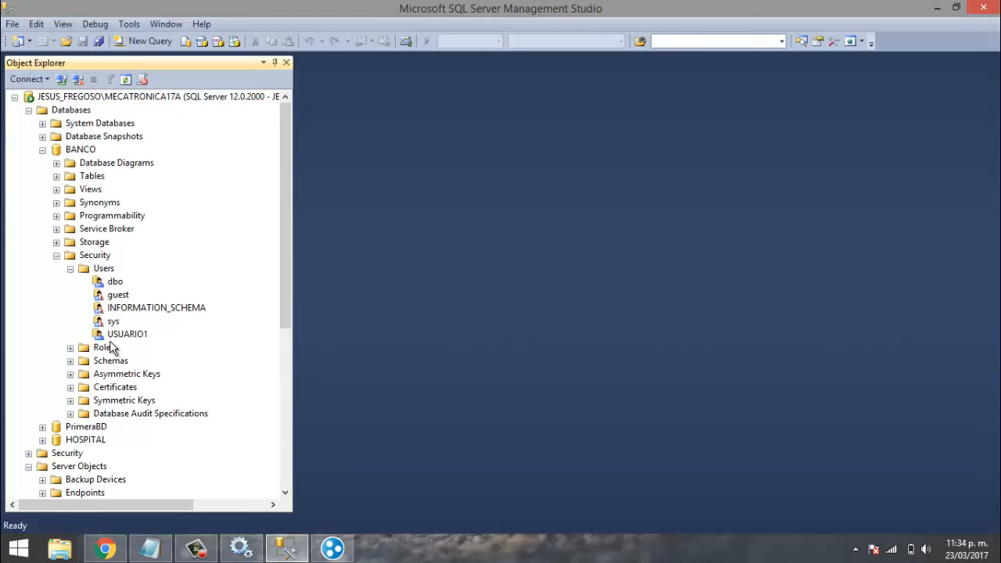
left_click(70, 268)
left_click(56, 255)
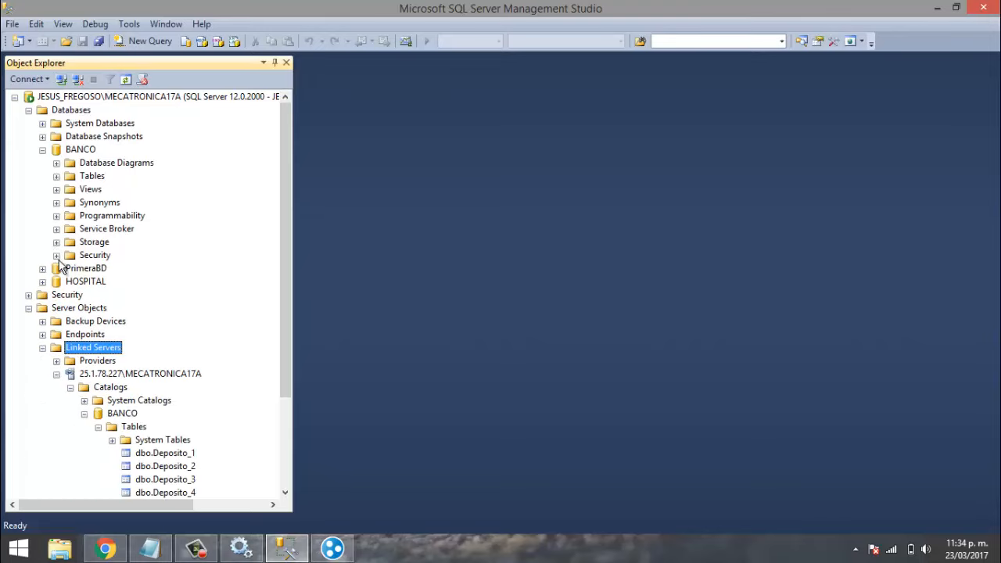
left_click(42, 150)
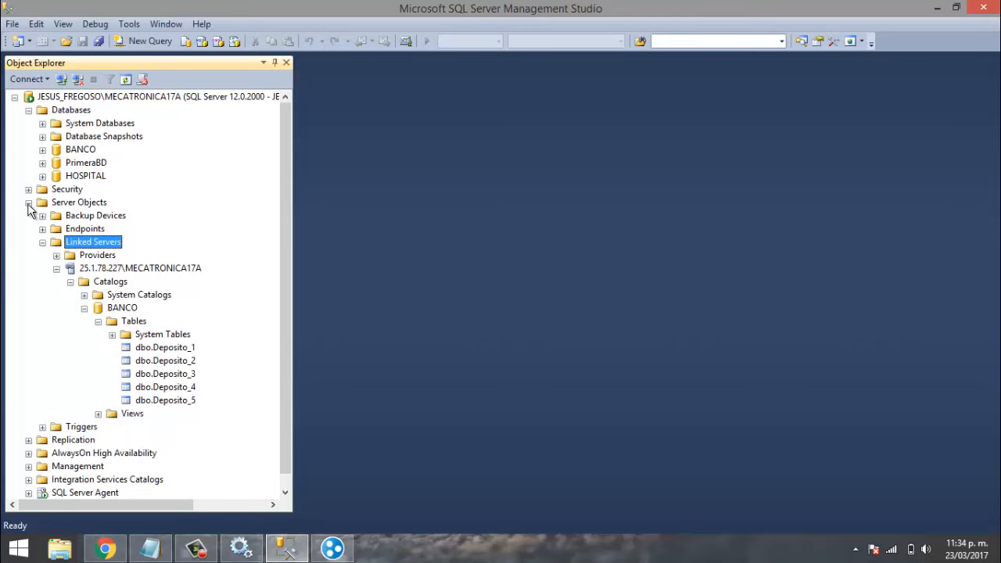
- Close the Windows Services window and bring the Notepad topic list to the front
left_click(239, 549)
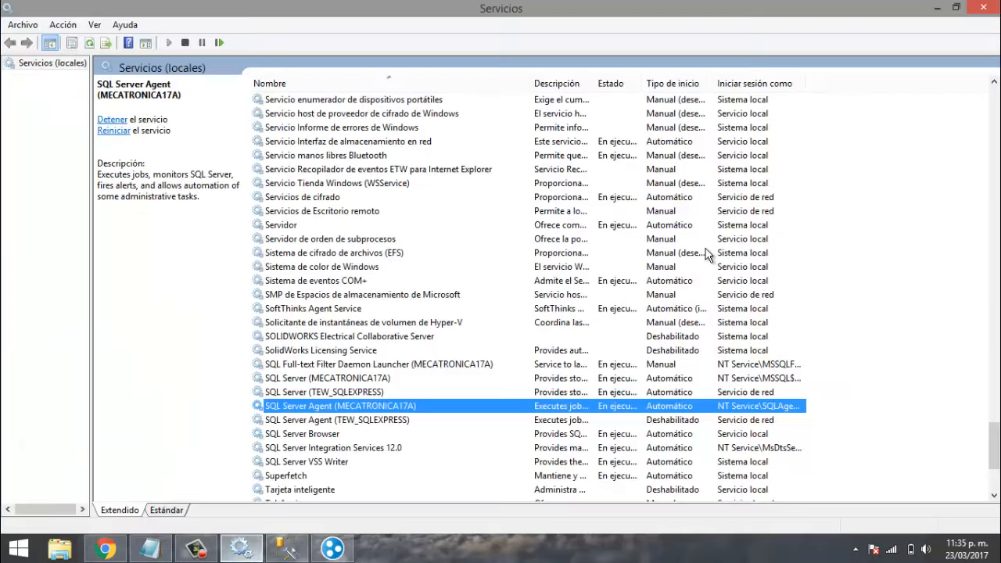
left_click(991, 7)
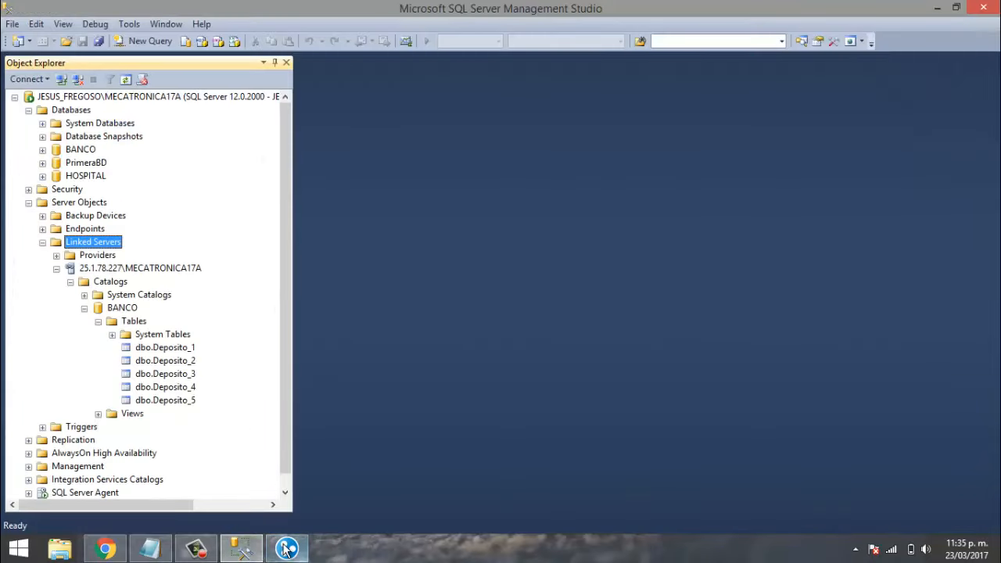
left_click(150, 549)
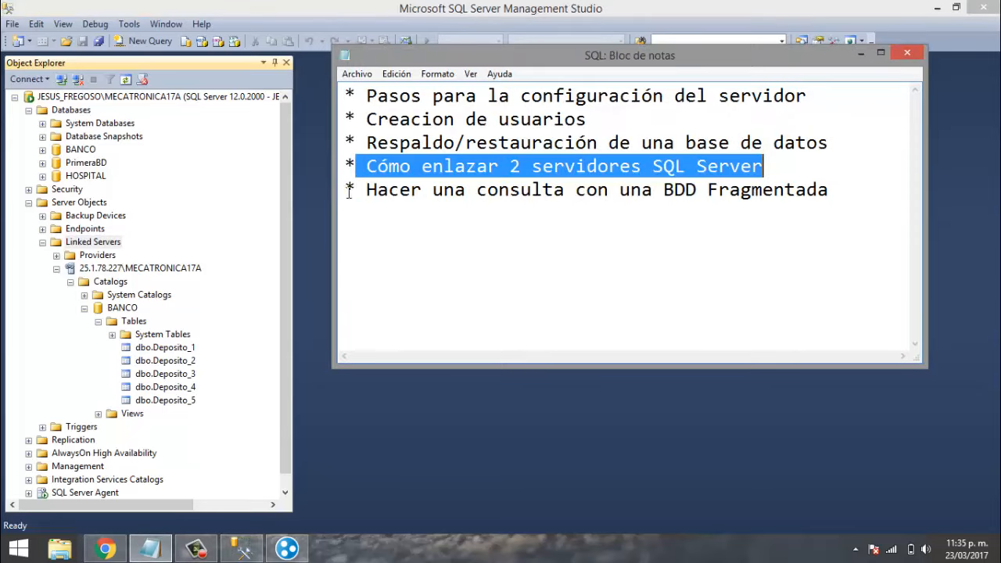
- Select the topic about querying a fragmented database in Notepad, then pause the screen recording
left_click_drag(345, 190, 875, 180)
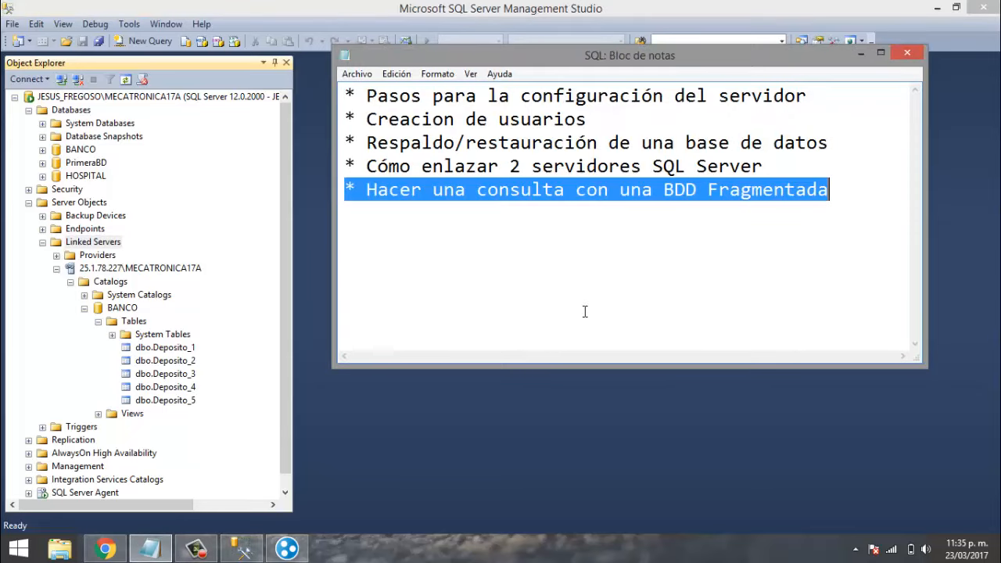
left_click(197, 550)
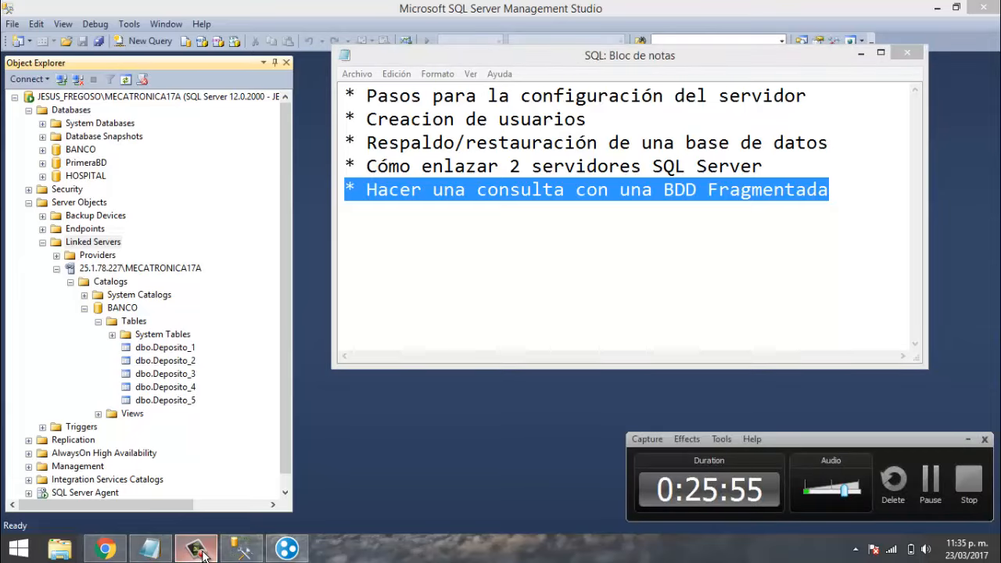
left_click(930, 486)
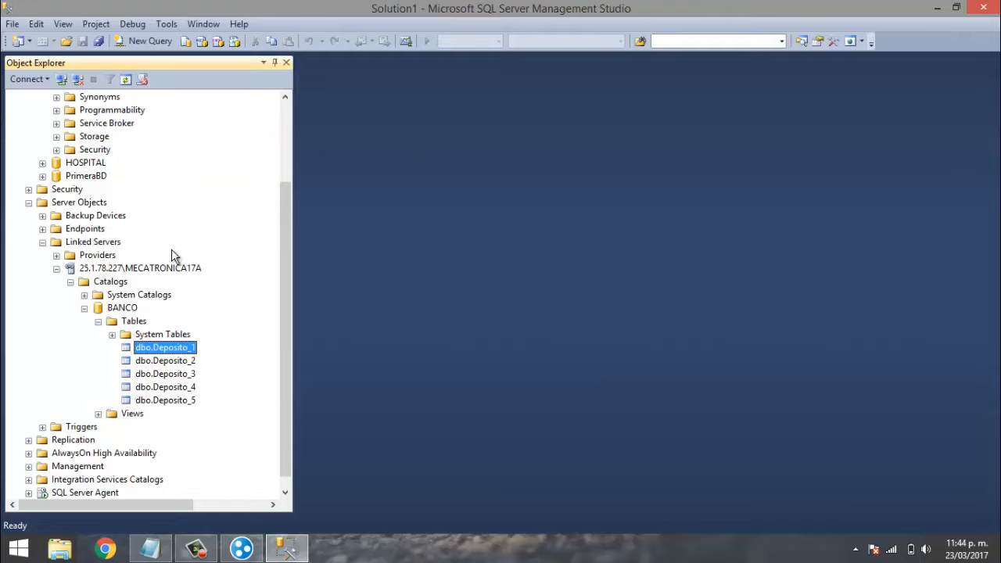
- Glance at the topic list, then scroll Object Explorer to the linked server's BANCO tables
left_click(149, 548)
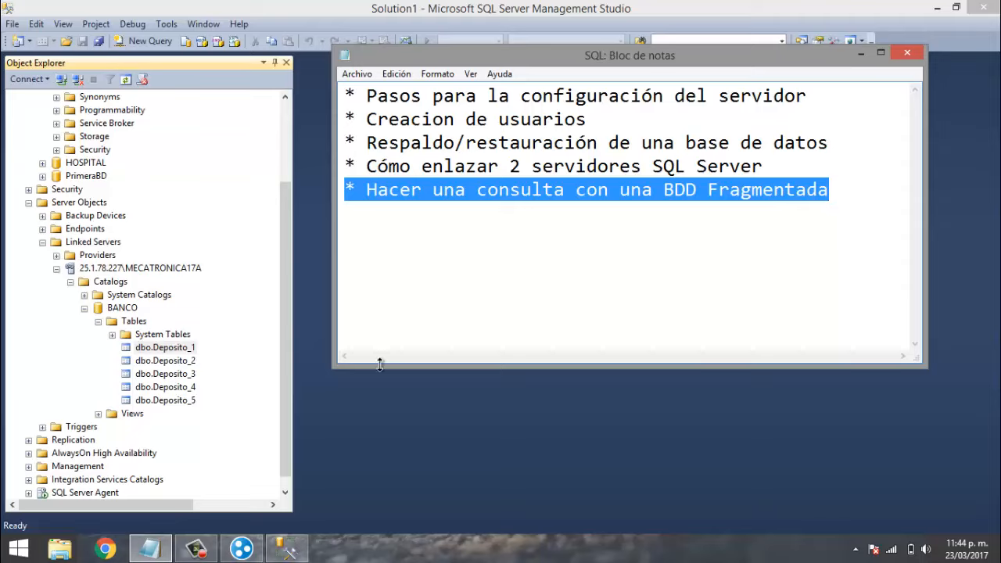
left_click(376, 403)
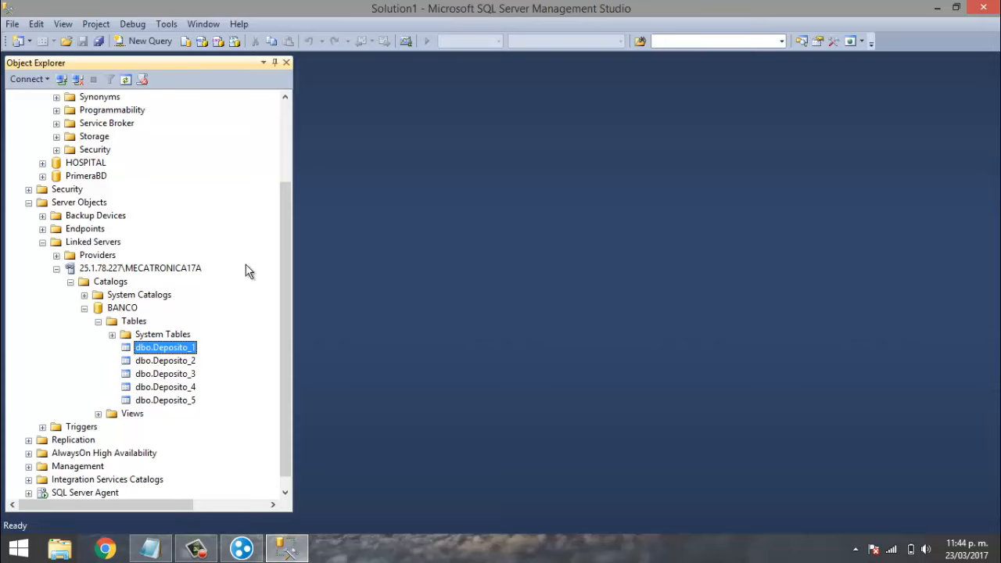
left_click_drag(285, 254, 293, 194)
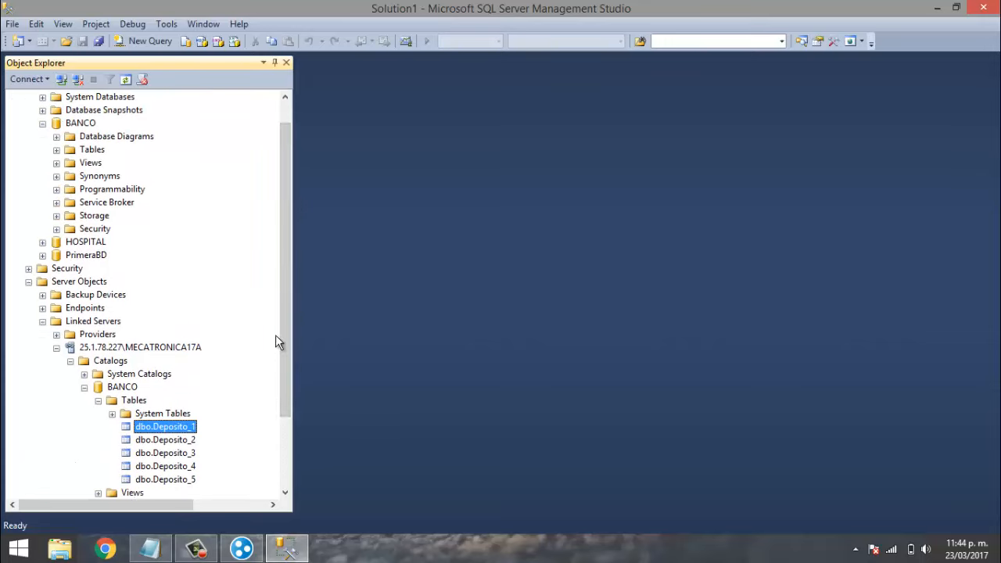
left_click_drag(284, 327, 283, 374)
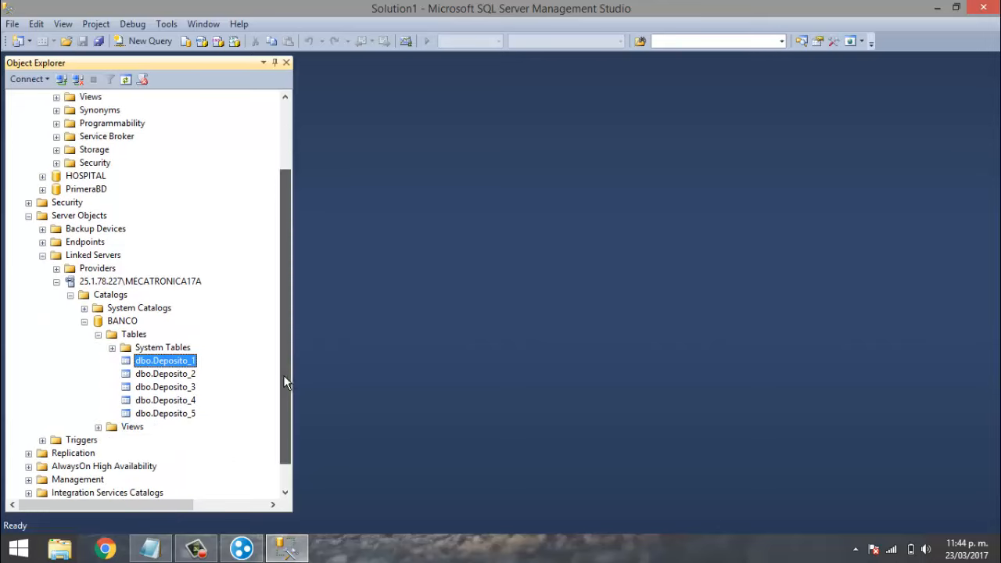
- Script dbo.Deposito_1 as SELECT To a new query editor window, SQLQuery2.sql
right_click(149, 361)
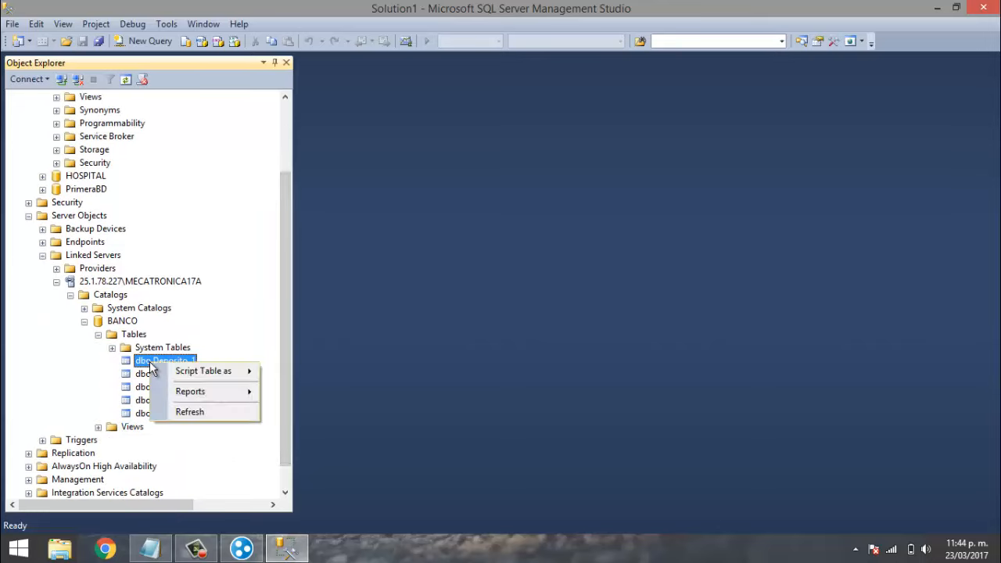
mouse_move(206, 373)
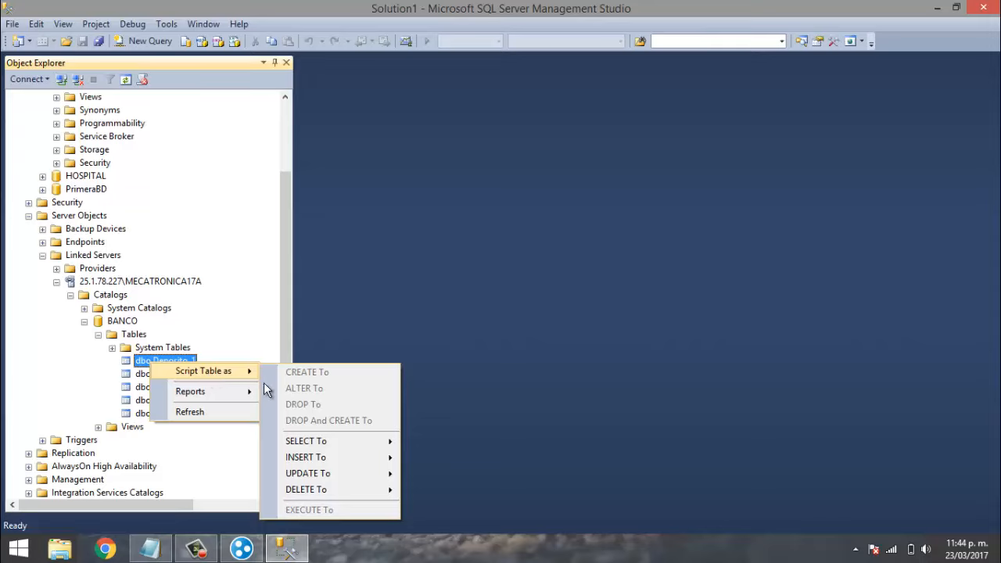
mouse_move(297, 446)
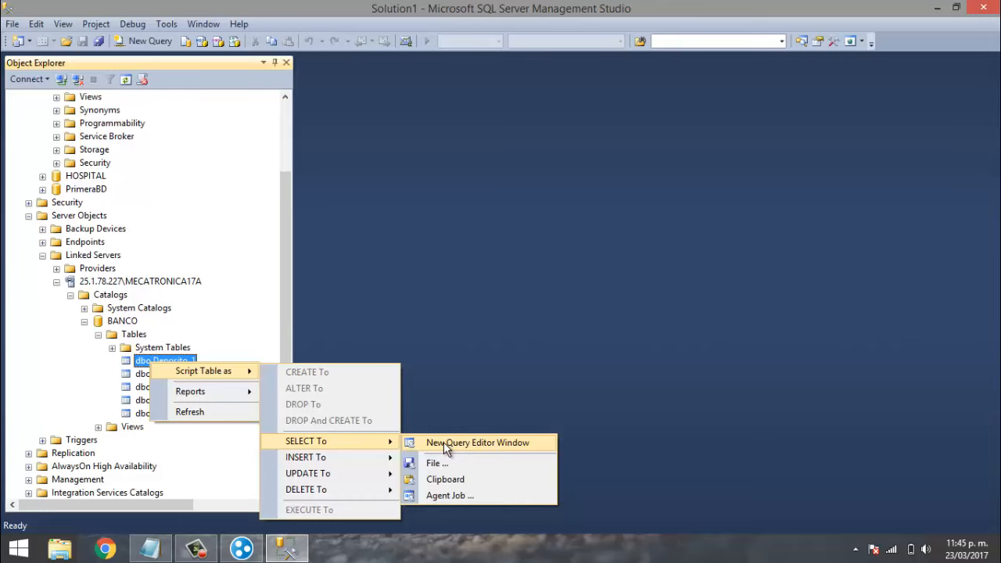
left_click(455, 443)
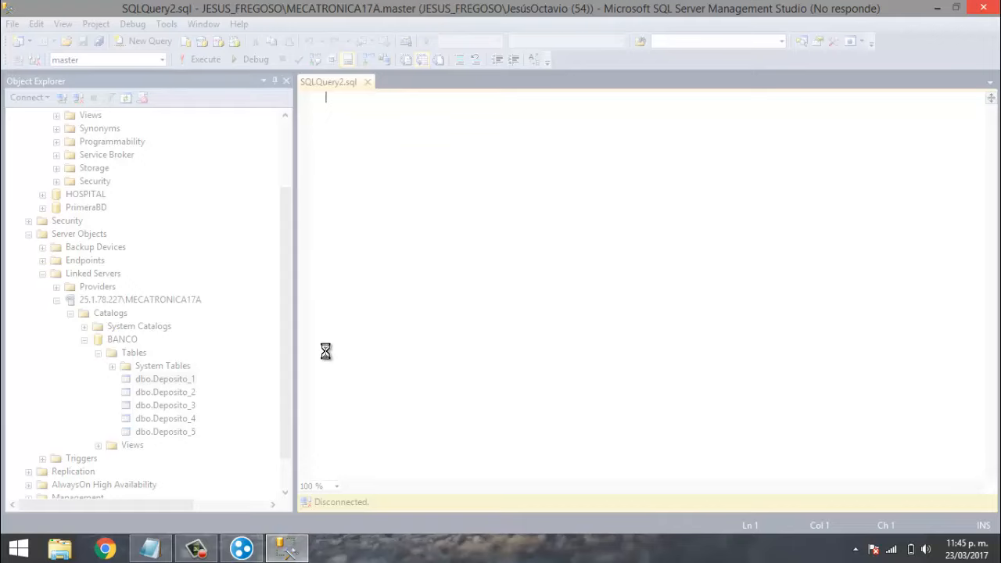
- Check the Hamachi peer list while the Deposito_1 SELECT script loads, then pause the recording
left_click(243, 549)
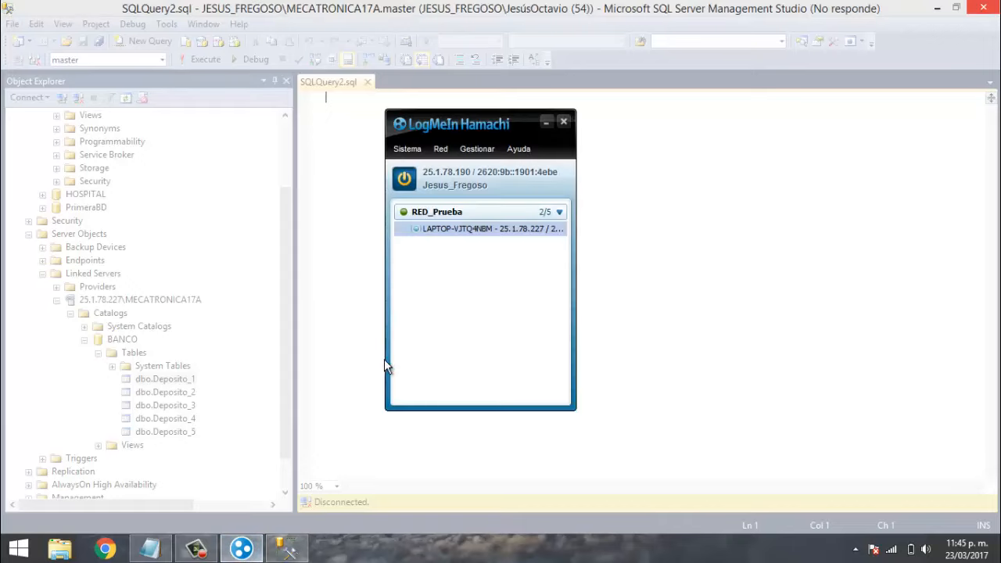
left_click(348, 224)
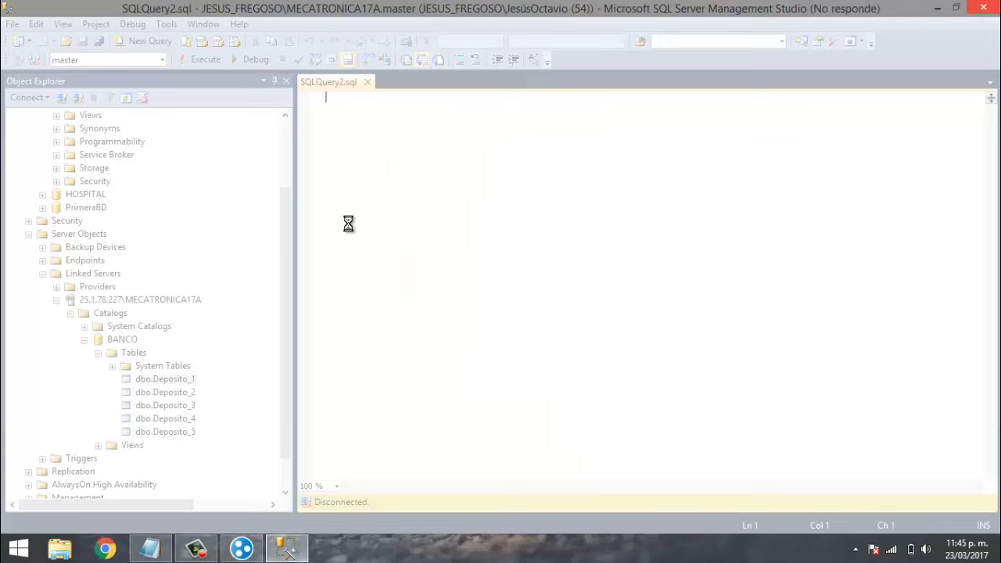
left_click(243, 549)
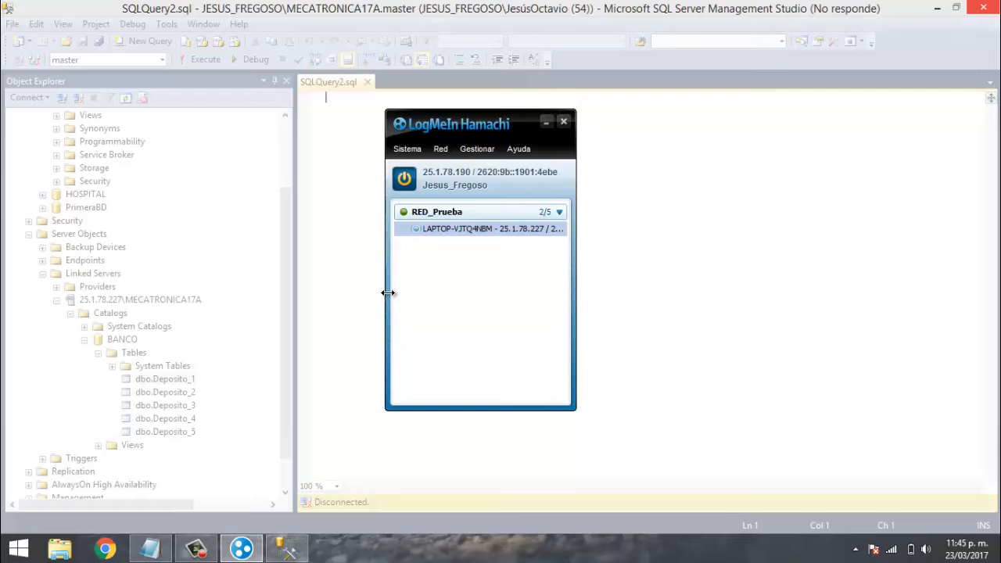
left_click(360, 286)
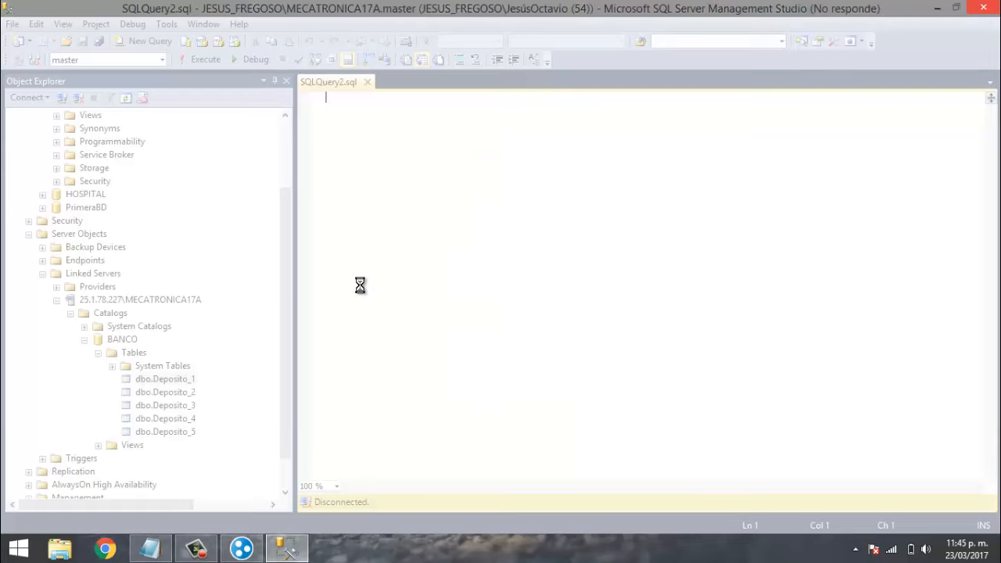
left_click(241, 549)
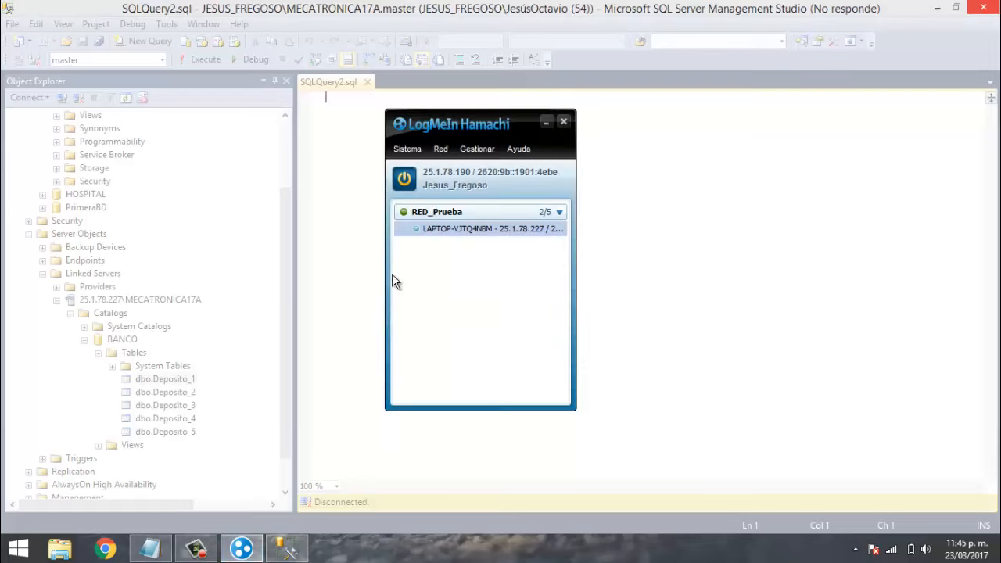
mouse_move(443, 229)
left_click(342, 243)
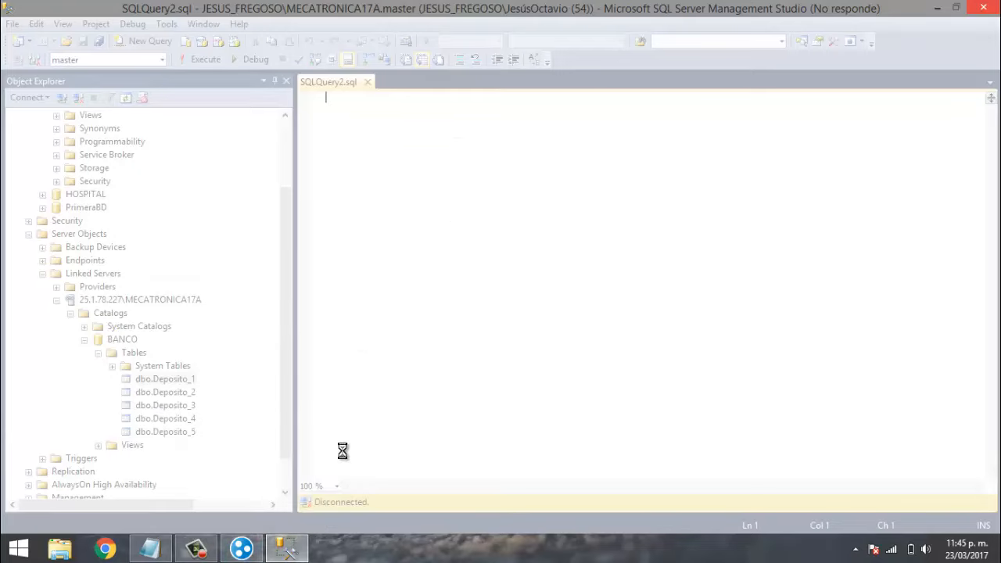
left_click(202, 552)
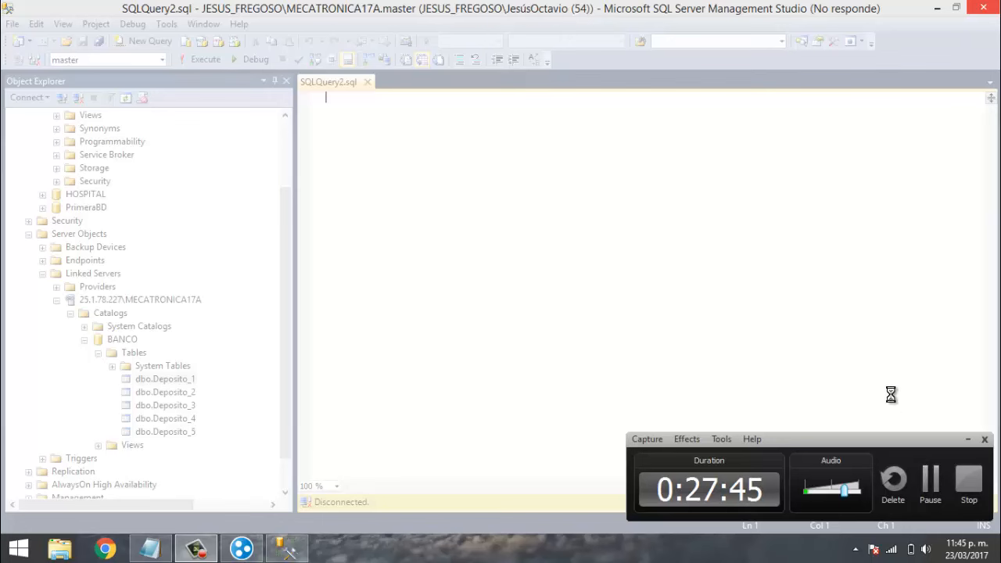
left_click(930, 479)
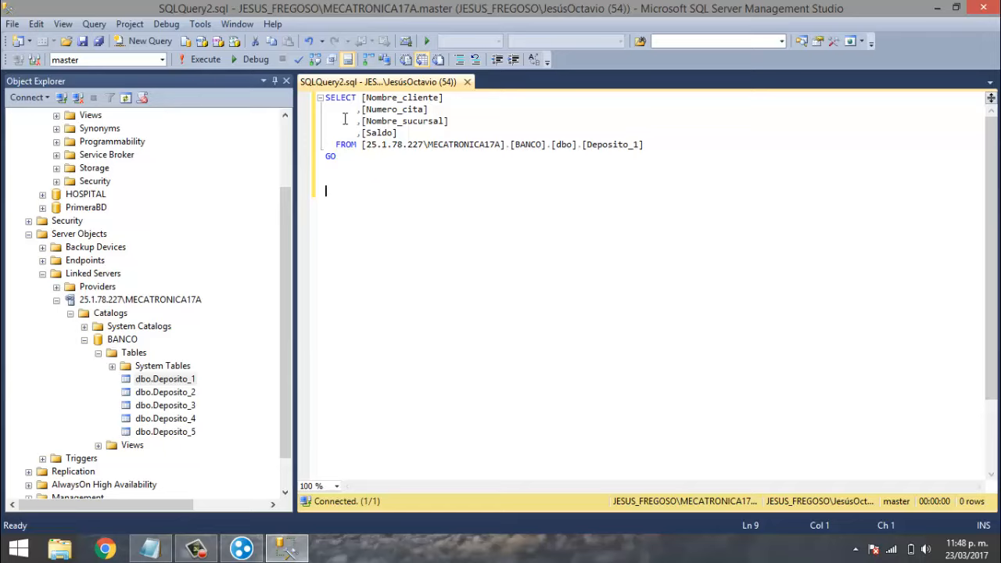
- Run the SELECT on linked-server Deposito_1 (2 rows), then put the cursor at the end of the FROM line
mouse_move(379, 136)
left_click(200, 63)
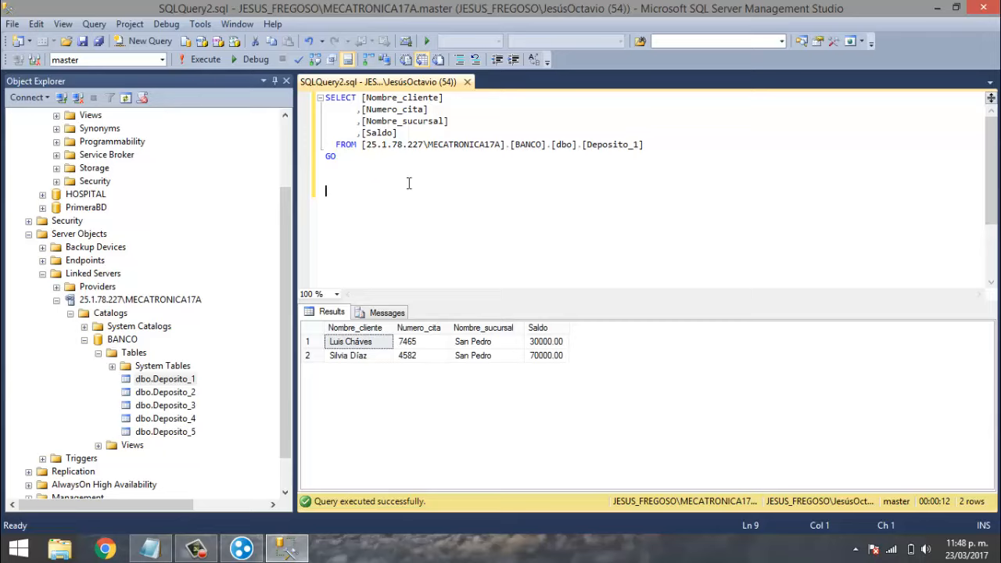
left_click(346, 166)
left_click(387, 152)
left_click(660, 143)
- Add UNION and a new SELECT line after the FROM clause, and expand the local BANCO tables
type("U")
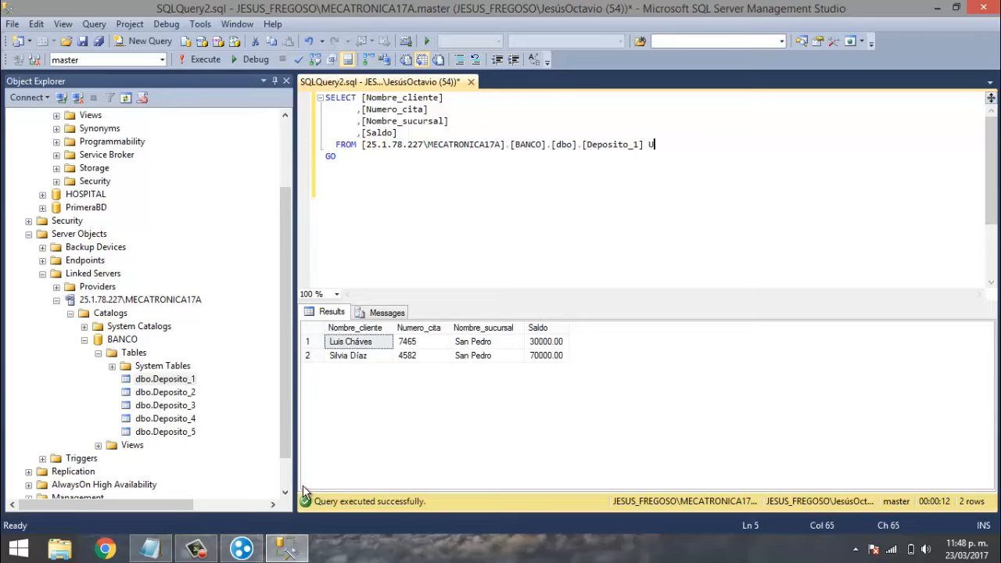
type("NION")
key("Return")
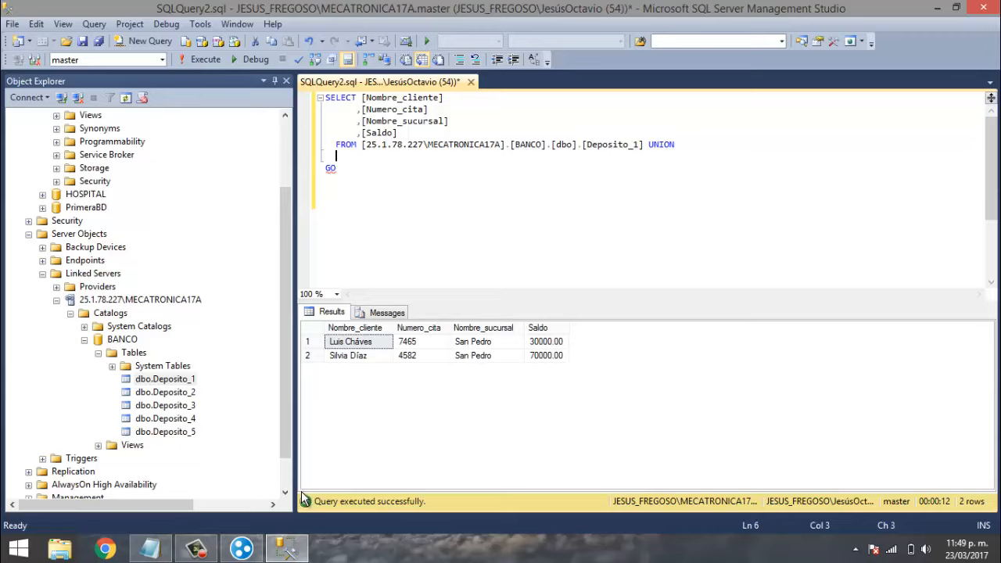
type("SELECT")
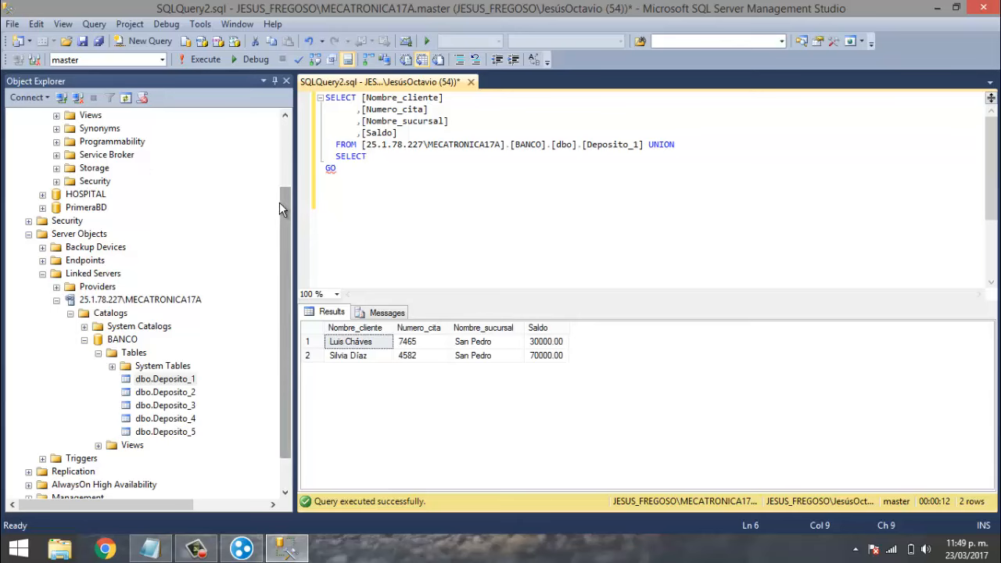
left_click_drag(279, 202, 279, 169)
left_click(57, 155)
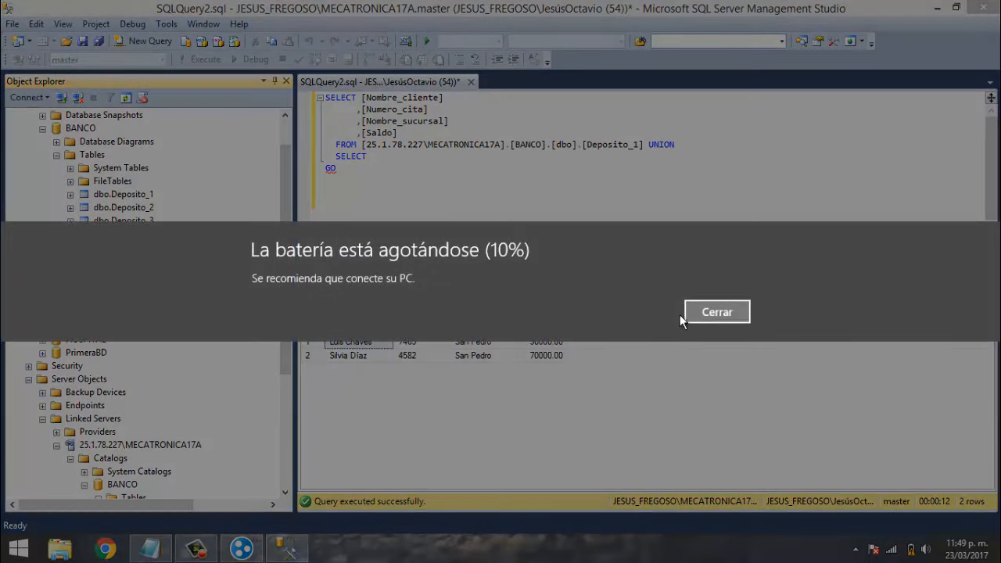
- Complete the line after UNION as 'SELECT * FROM Deposito_1', fixing a typo along the way
left_click(688, 313)
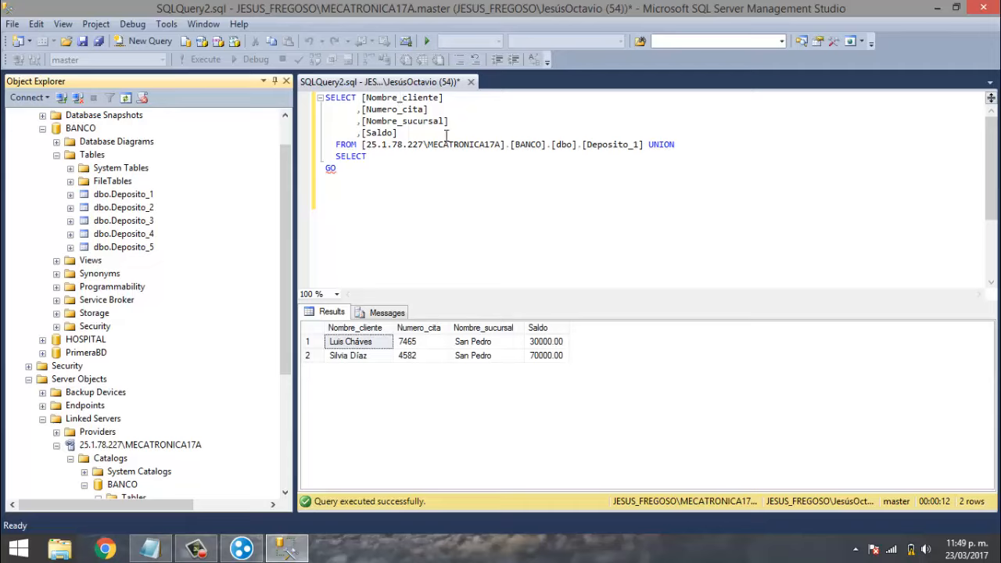
left_click(393, 160)
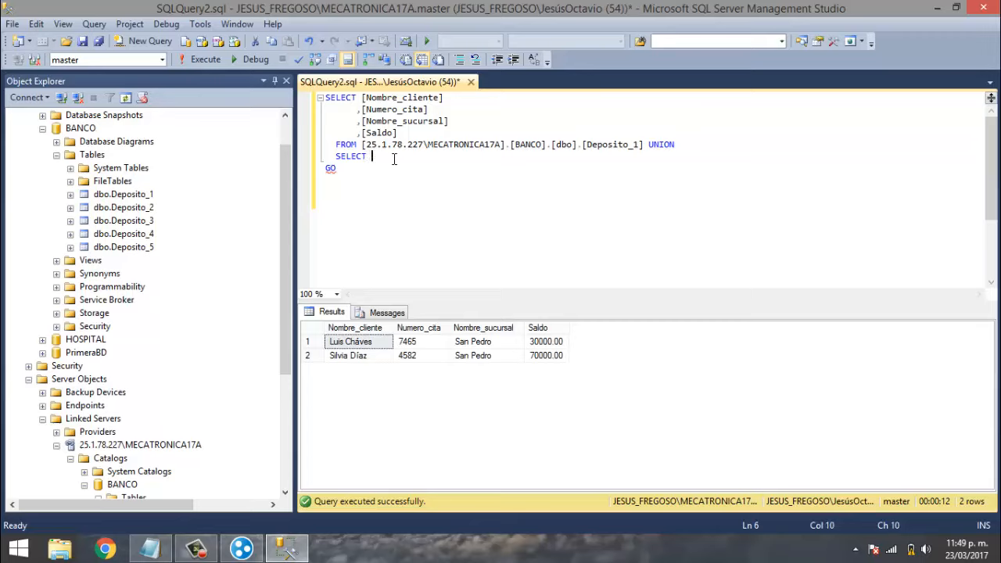
type("* FROM")
type("DO")
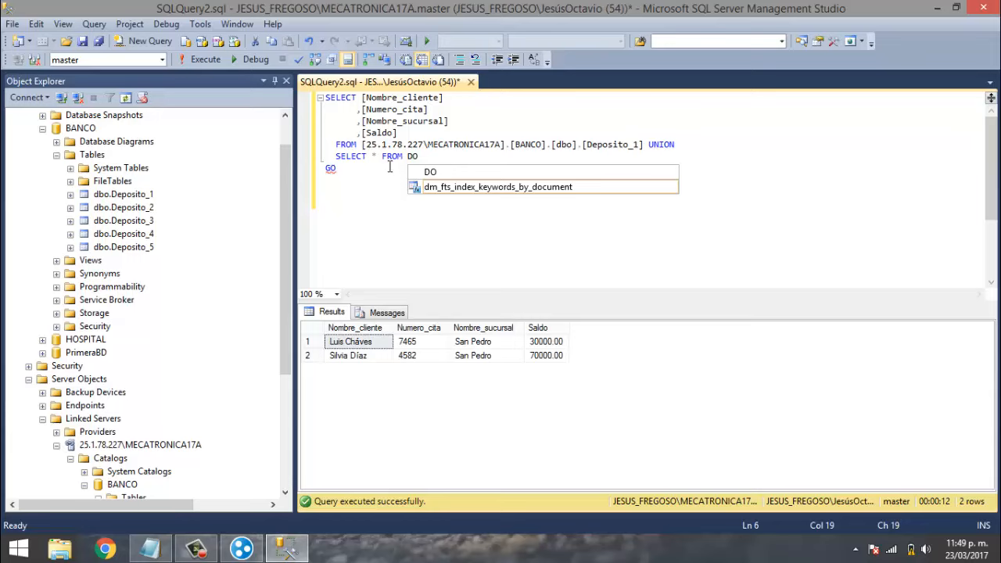
key("BackSpace")
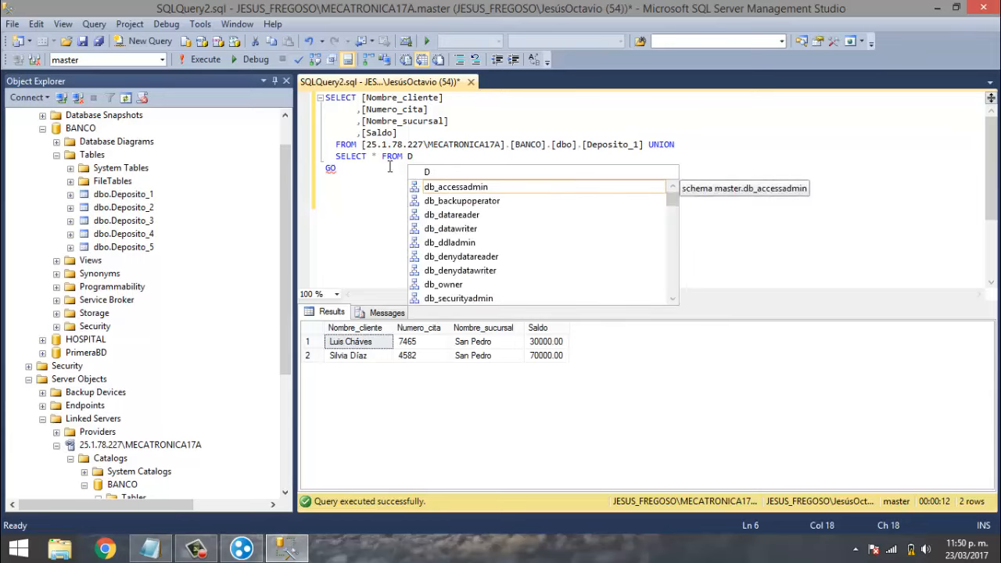
type("ep")
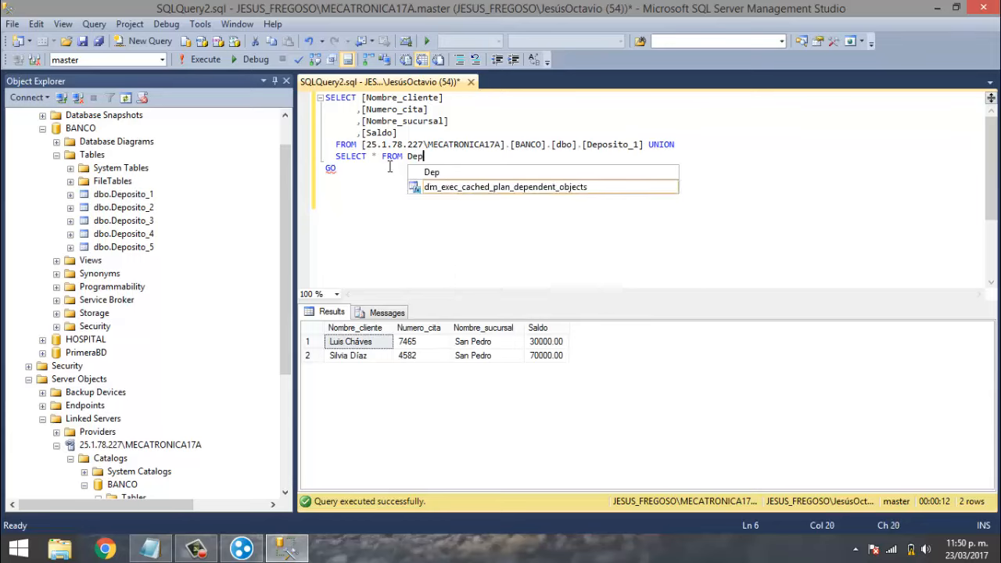
type("osito")
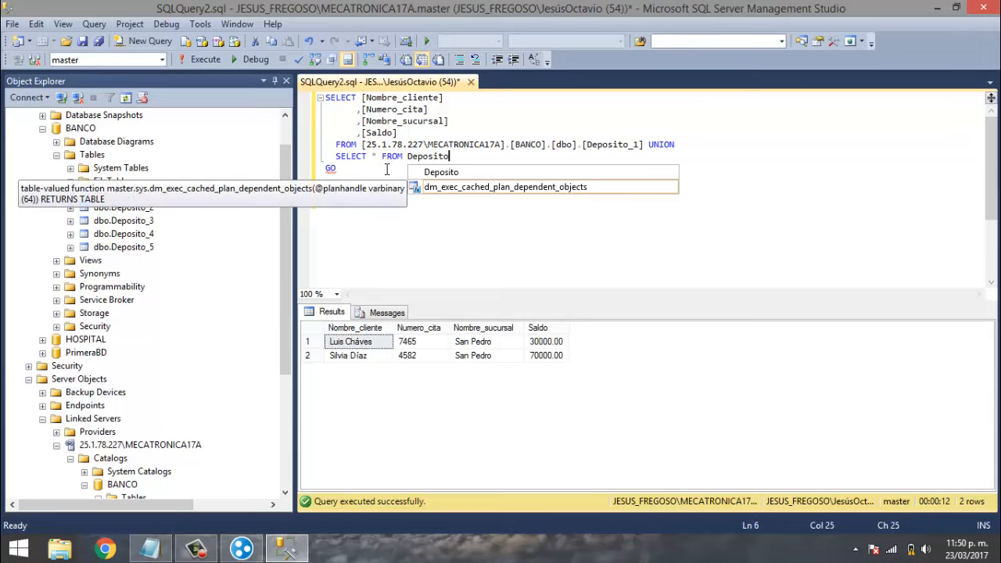
type("_1")
left_click(418, 211)
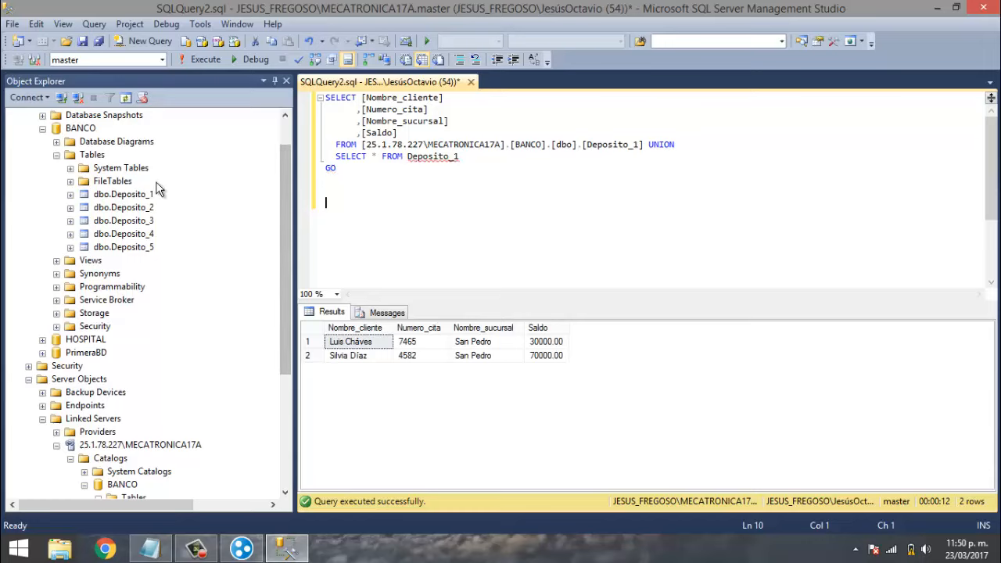
left_click(465, 157)
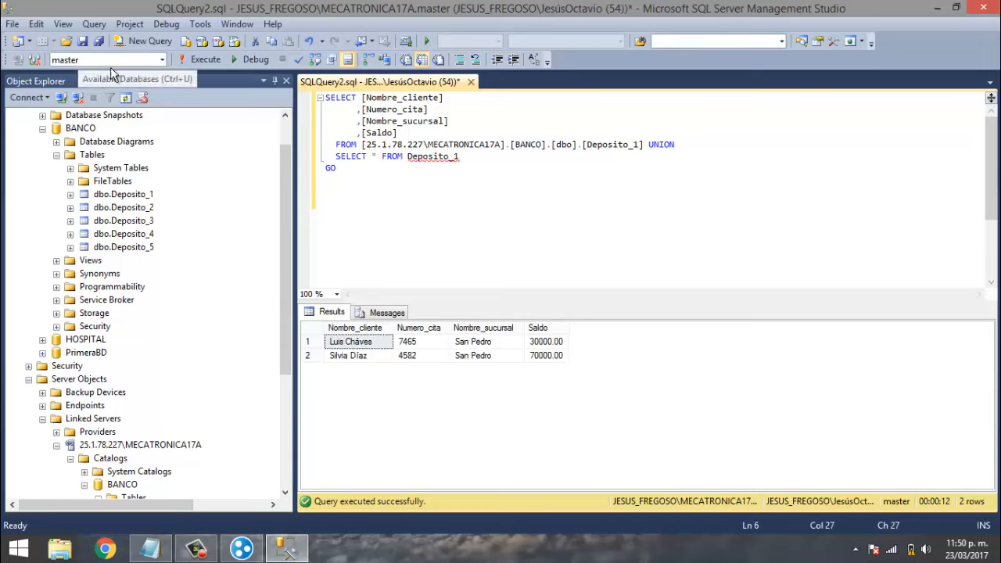
- Set the query's database to BANCO from the Available Databases list
left_click(162, 62)
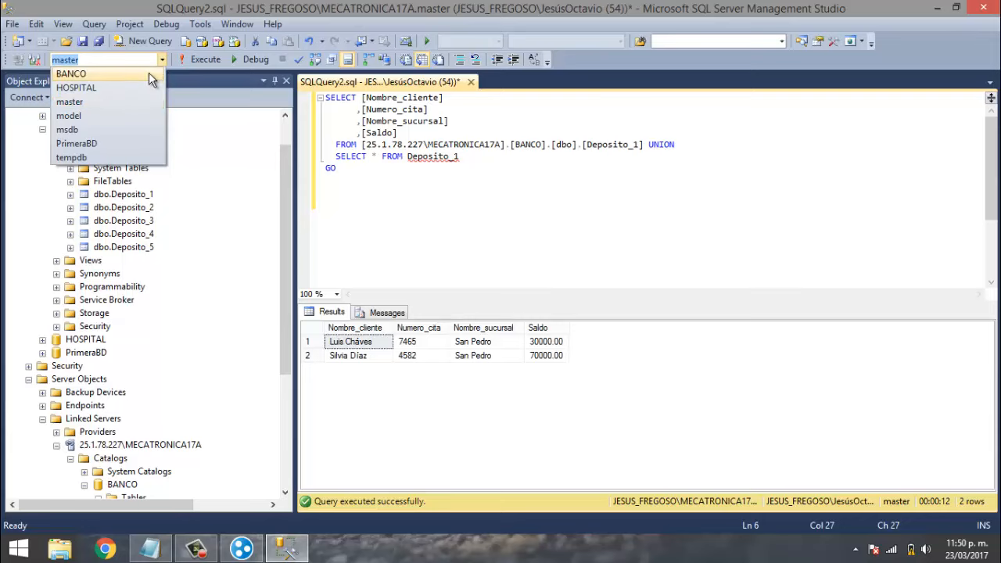
left_click(128, 75)
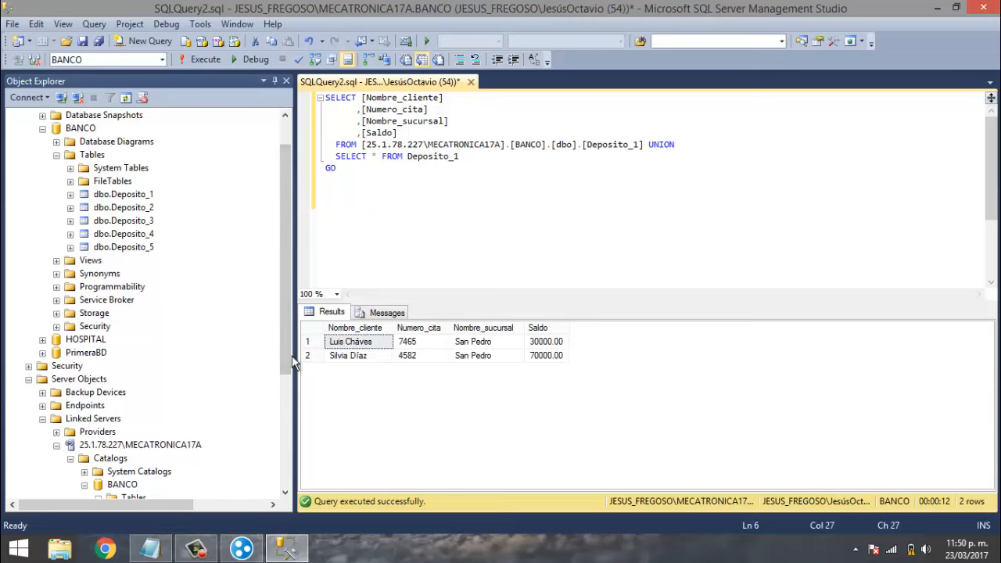
left_click(289, 431)
left_click_drag(284, 374, 283, 474)
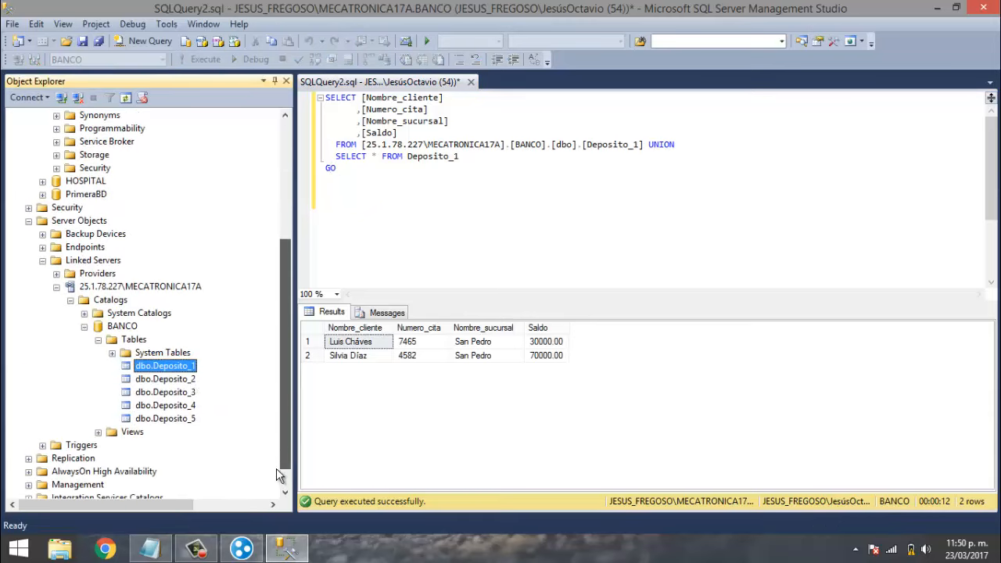
left_click(473, 157)
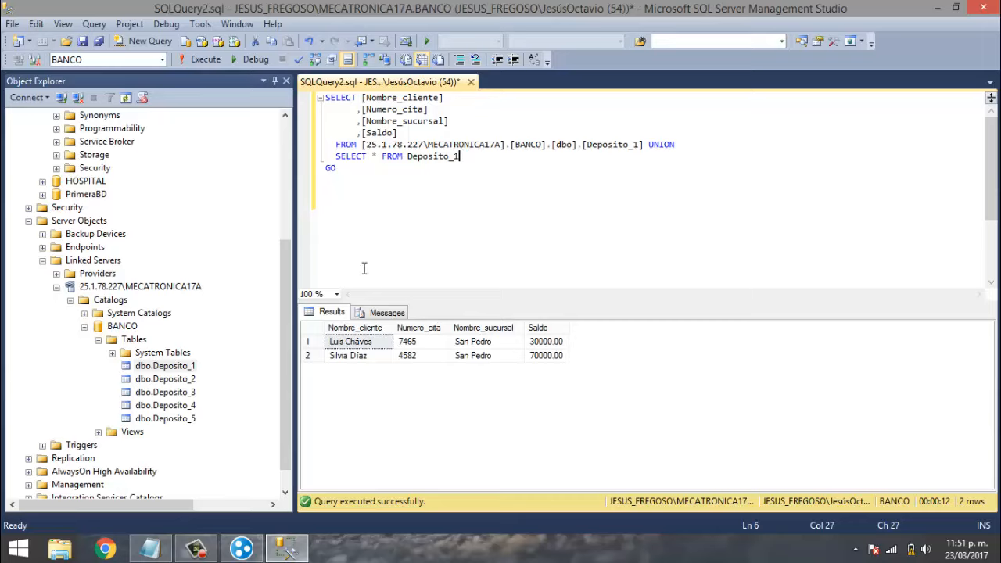
- Execute the UNION query and review the four returned San Pedro rows in the Results grid
left_click(203, 60)
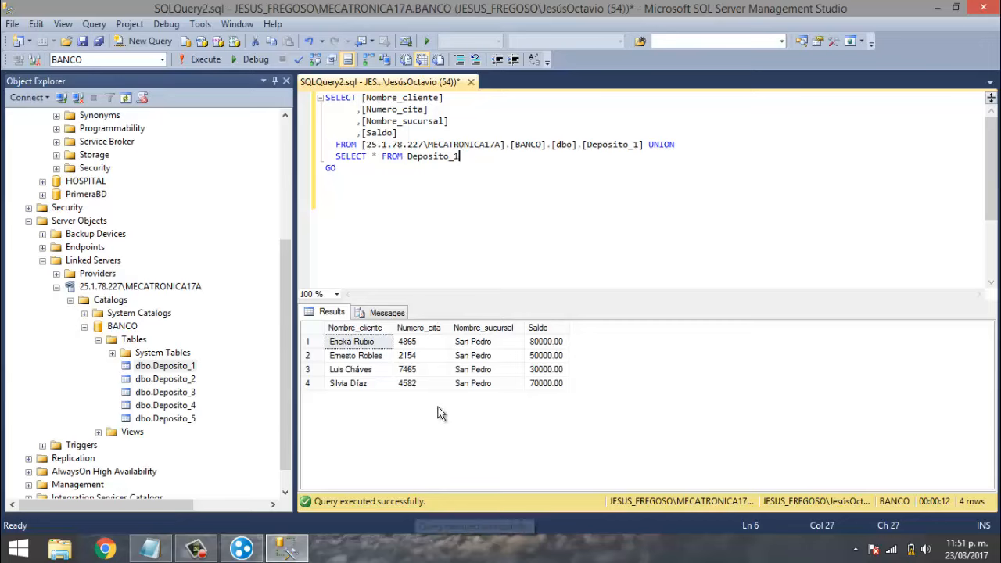
left_click(345, 384)
left_click(348, 371)
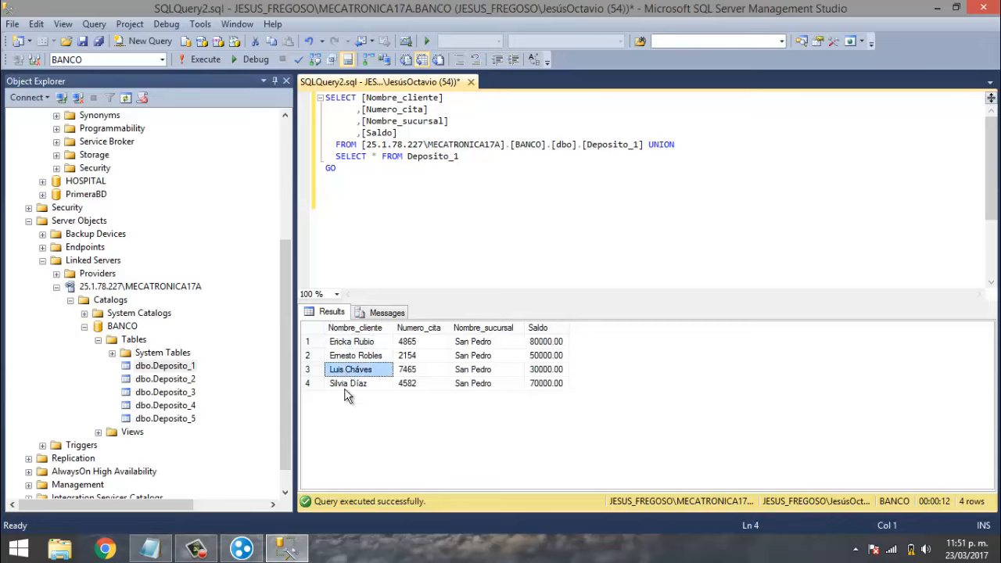
left_click(348, 385)
left_click(348, 372)
left_click(352, 384)
left_click(356, 371)
left_click(356, 383)
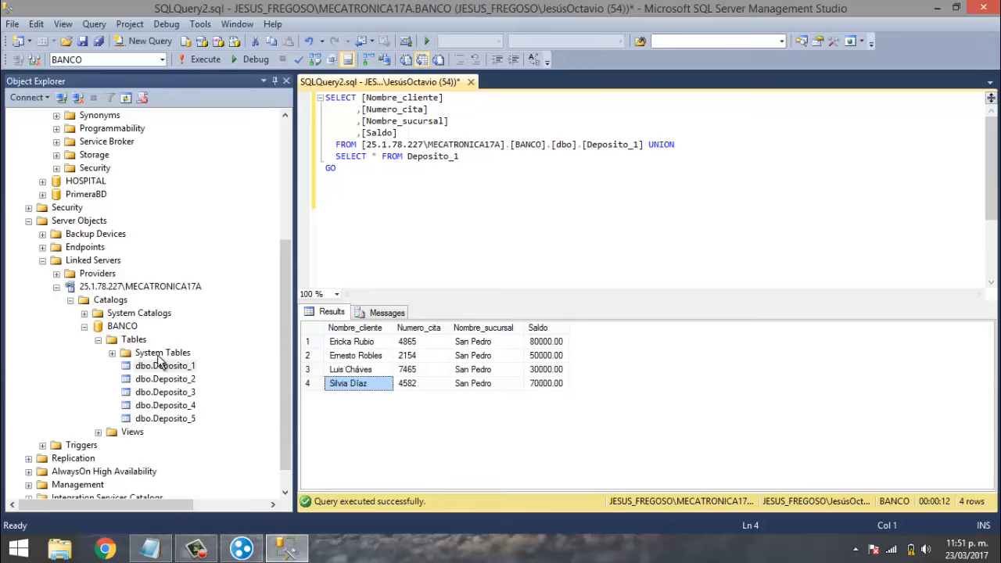
left_click(364, 358)
left_click(367, 344)
left_click(369, 356)
left_click(371, 344)
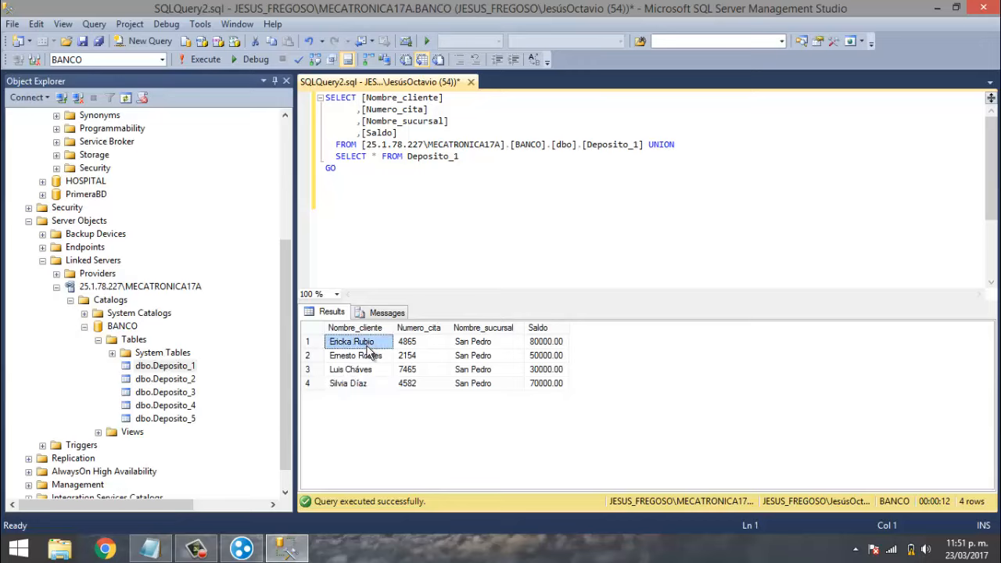
left_click(371, 357)
left_click(373, 344)
- Bring up the Notepad notes full-screen and highlight the last topic, querying a fragmented database
left_click(150, 548)
left_click(392, 223)
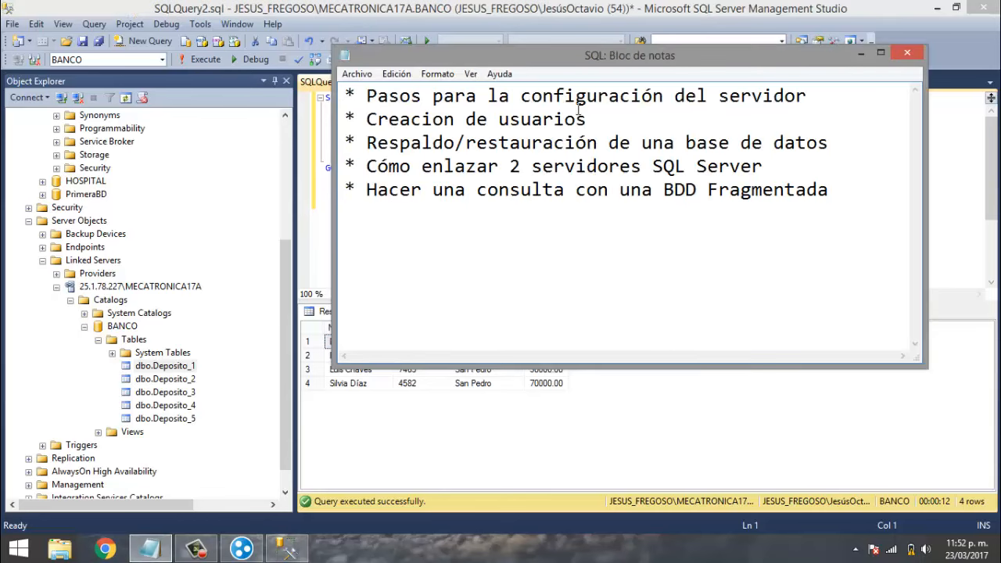
left_click_drag(531, 58, 456, 3)
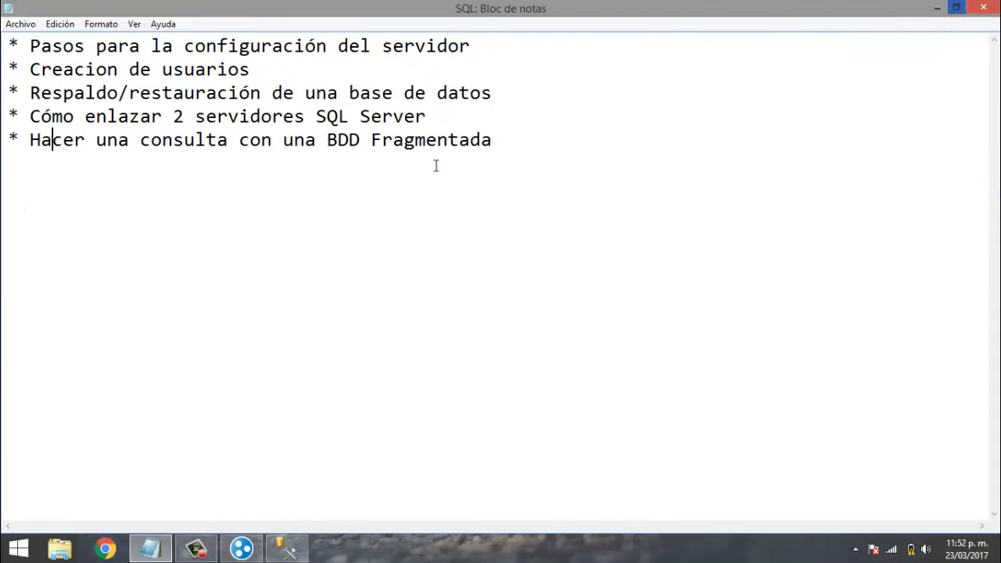
left_click_drag(527, 138, 3, 141)
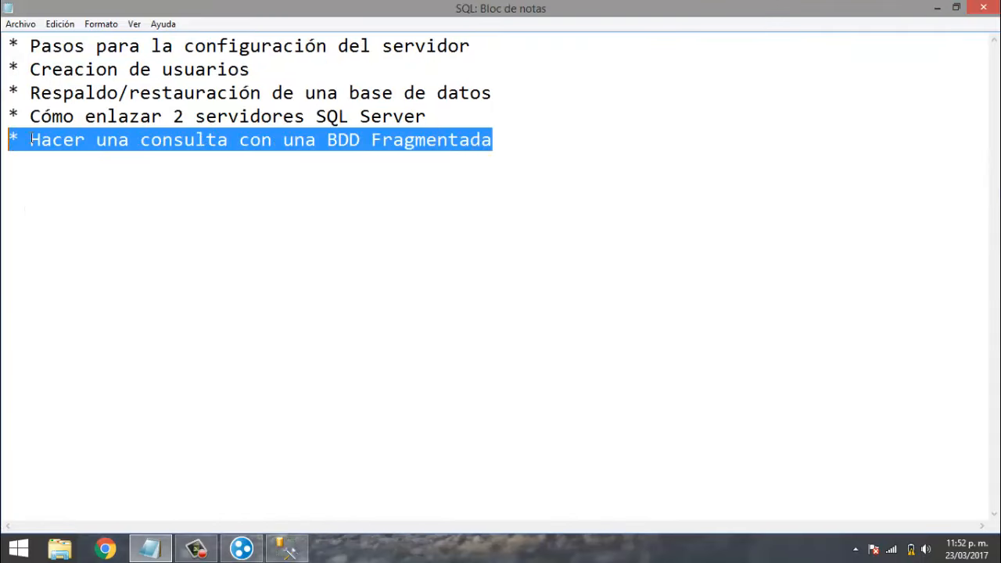
- Restore and reposition the notes window, then minimize it to reveal the UNION results
left_click(956, 7)
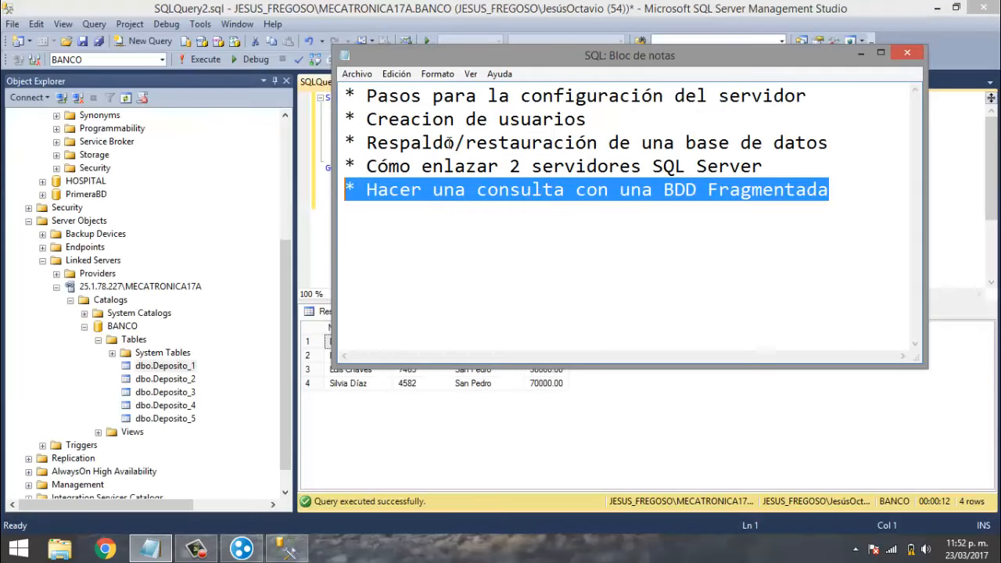
left_click_drag(426, 54, 541, 78)
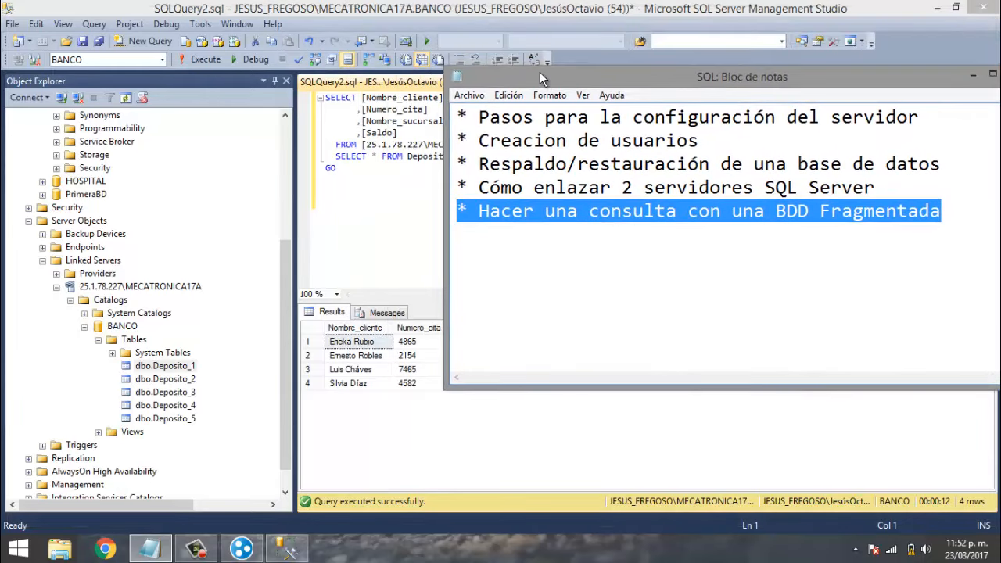
left_click_drag(823, 72, 692, 47)
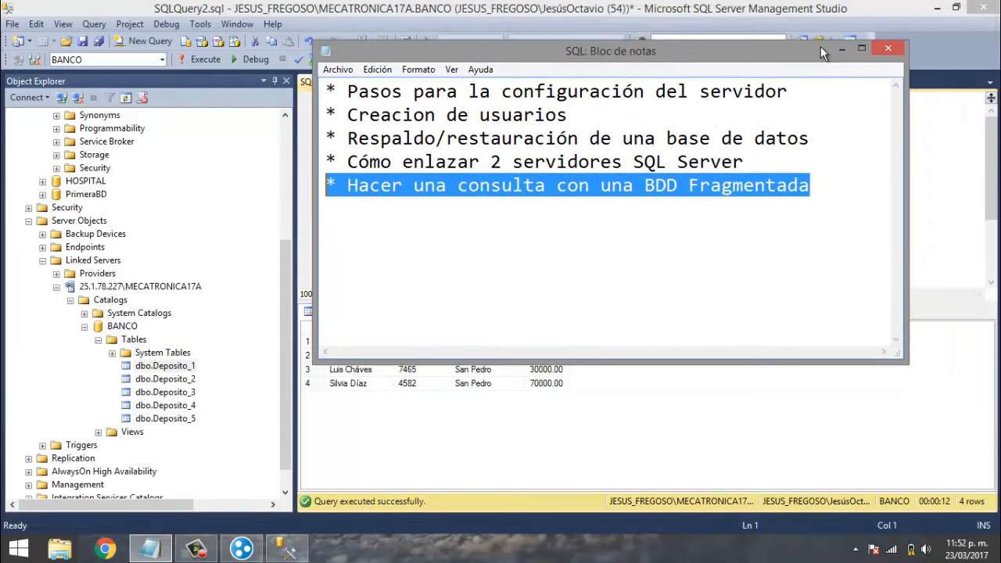
left_click(839, 50)
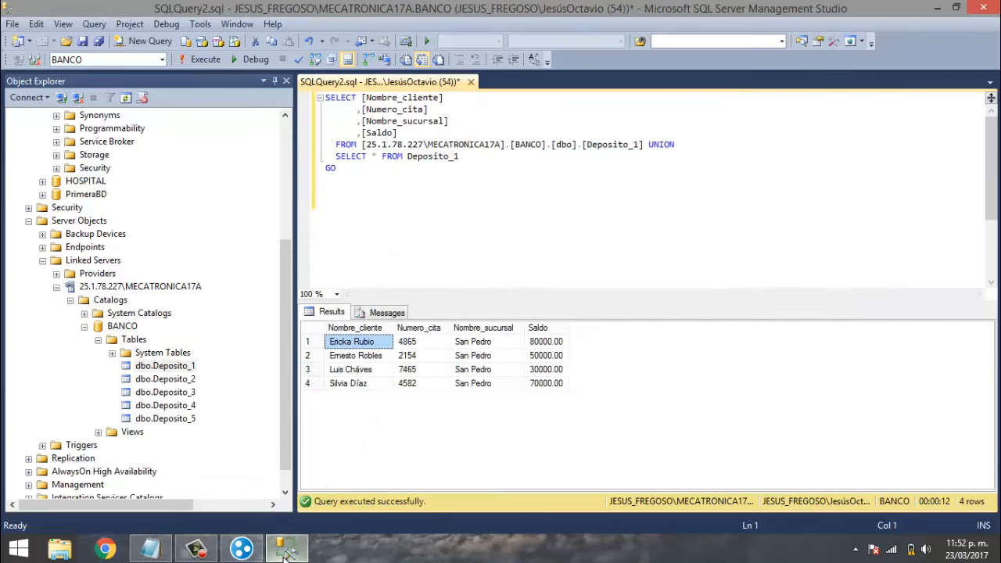
left_click(286, 364)
left_click_drag(286, 358, 285, 242)
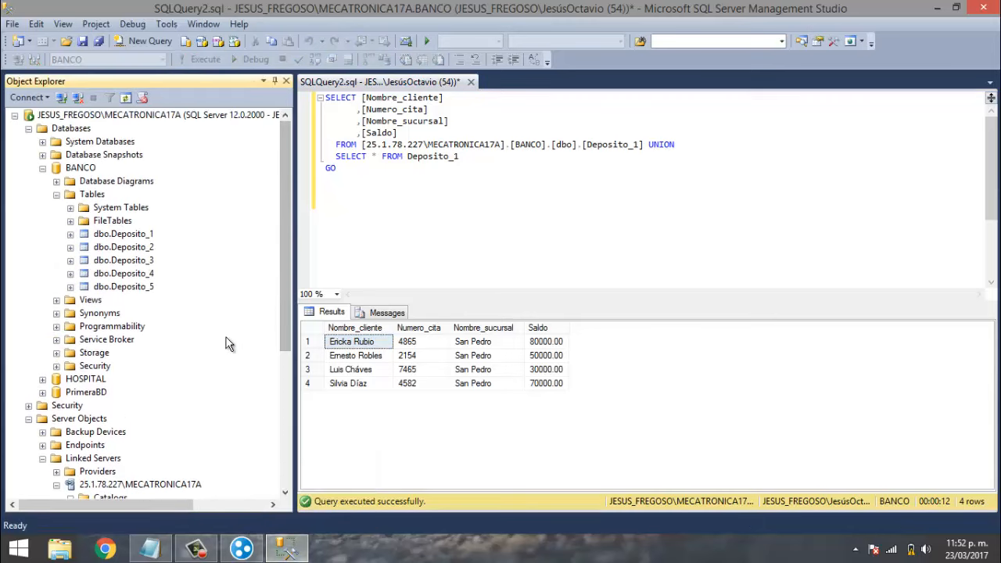
left_click_drag(282, 326, 280, 492)
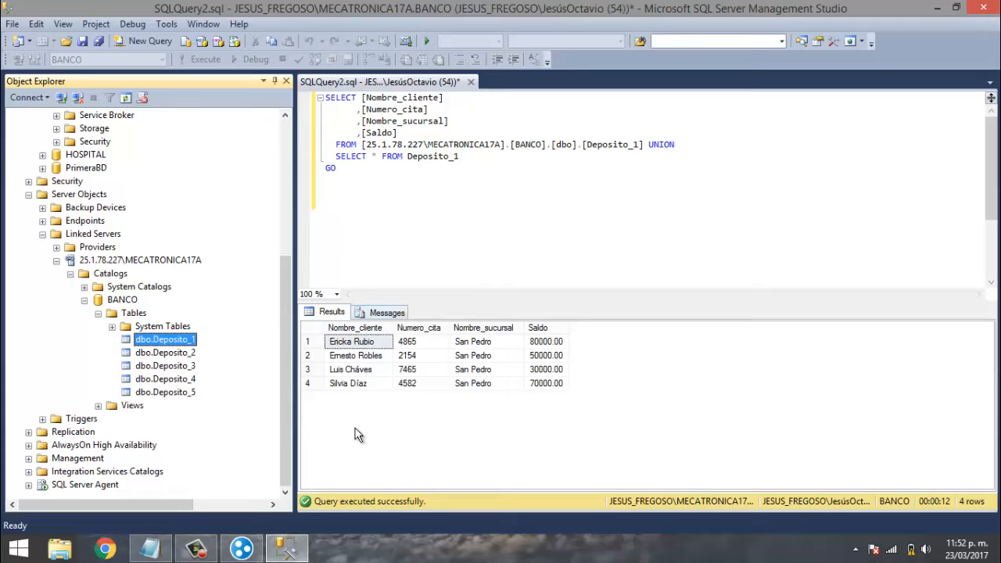
mouse_move(282, 547)
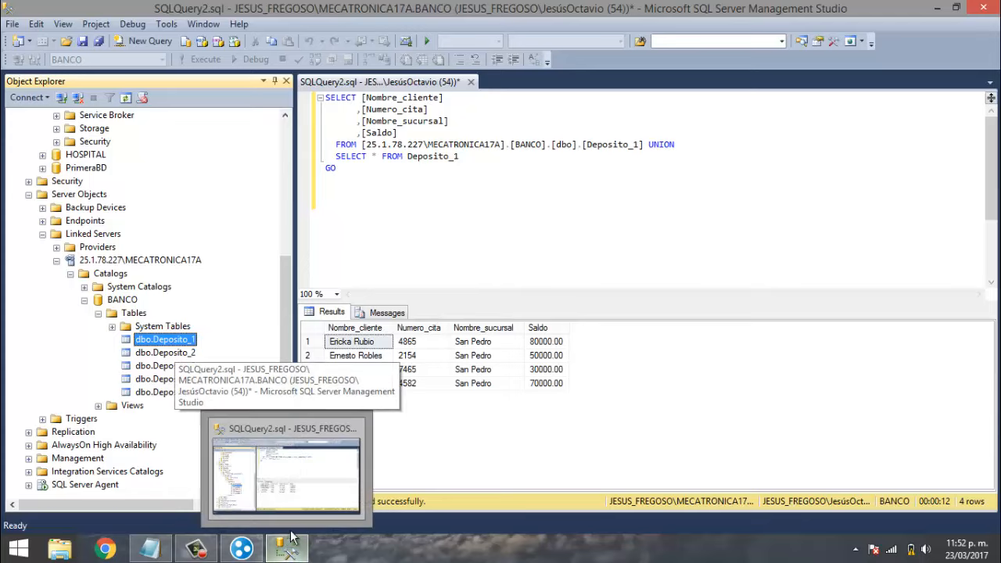
left_click(430, 279)
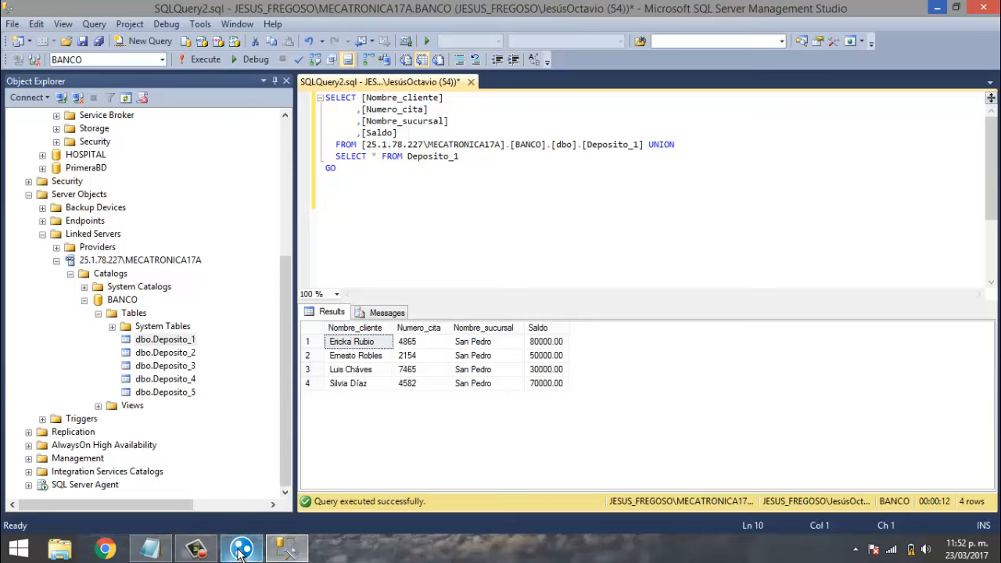
left_click(211, 557)
left_click(241, 549)
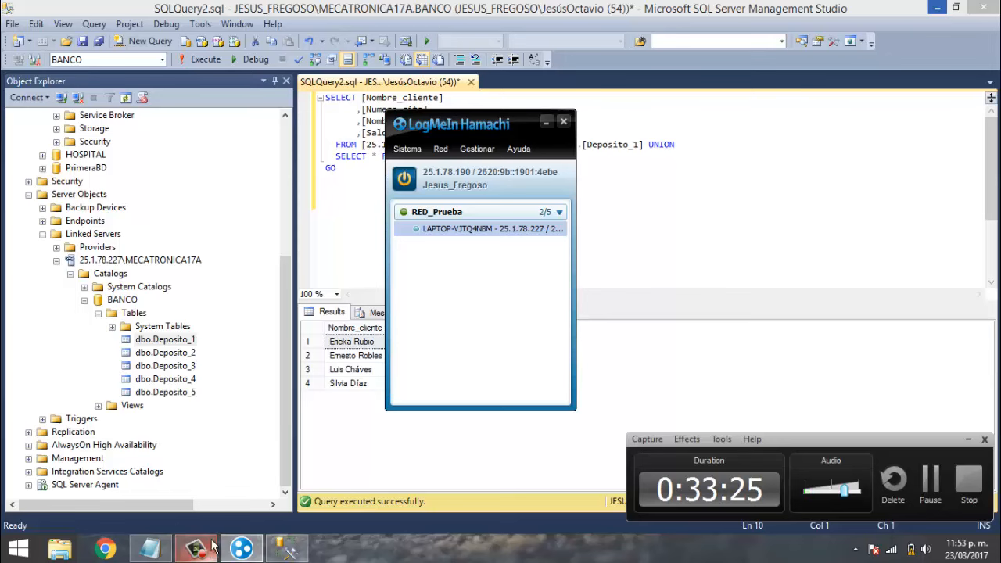
left_click(150, 549)
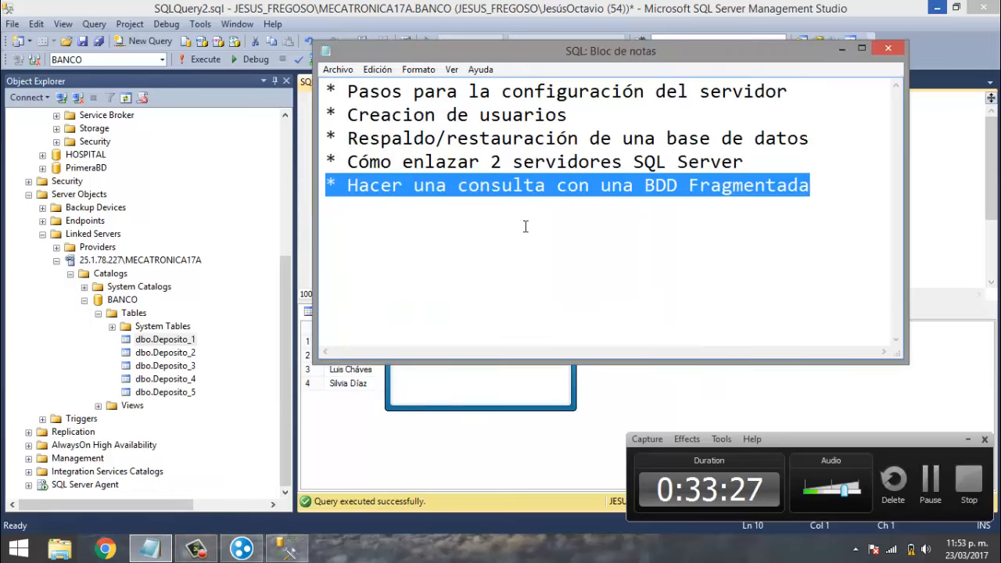
key("shift+Up")
key("shift+Up")
key("shift+Up")
key("shift+Up")
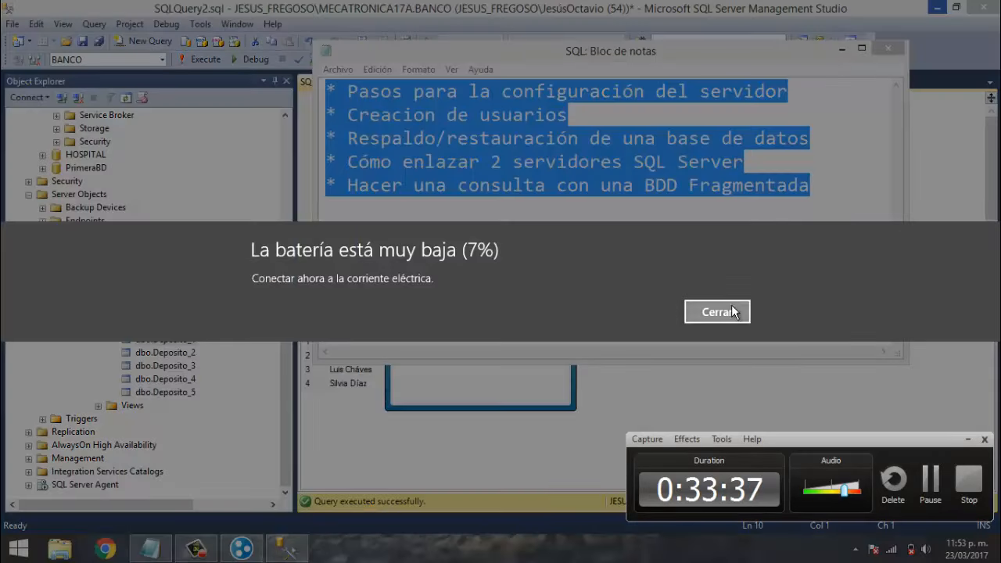
left_click(732, 311)
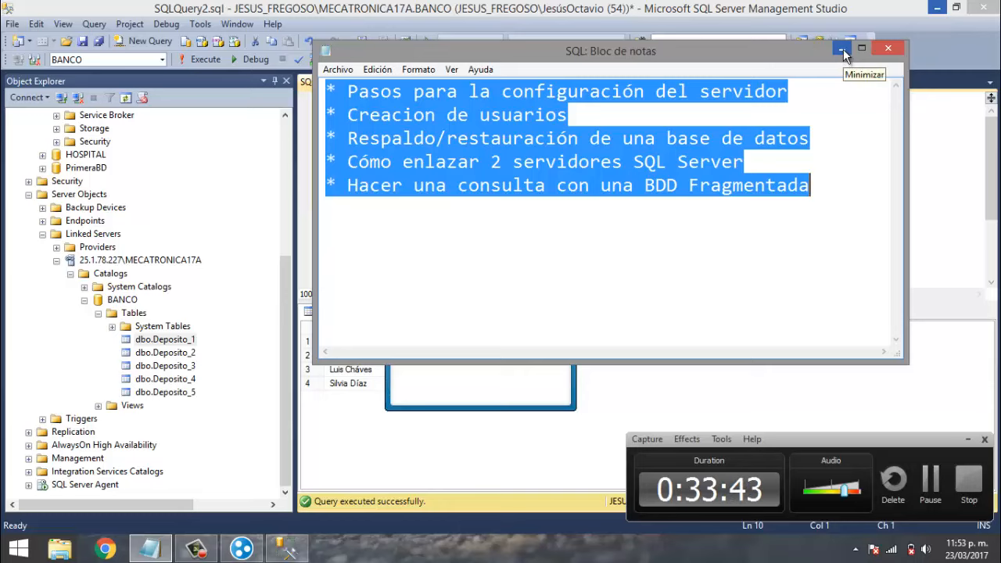
left_click(843, 49)
left_click(633, 221)
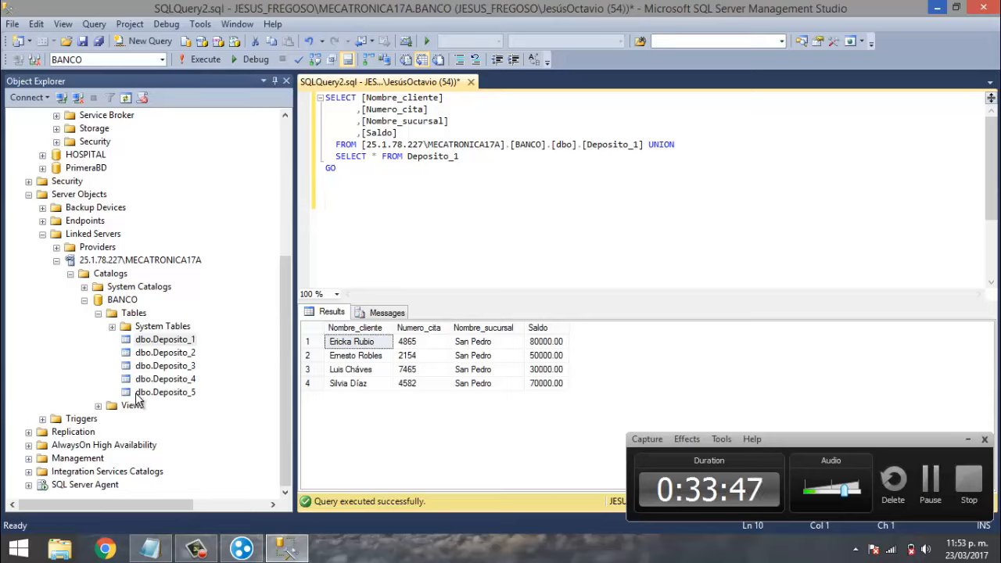
left_click(173, 357)
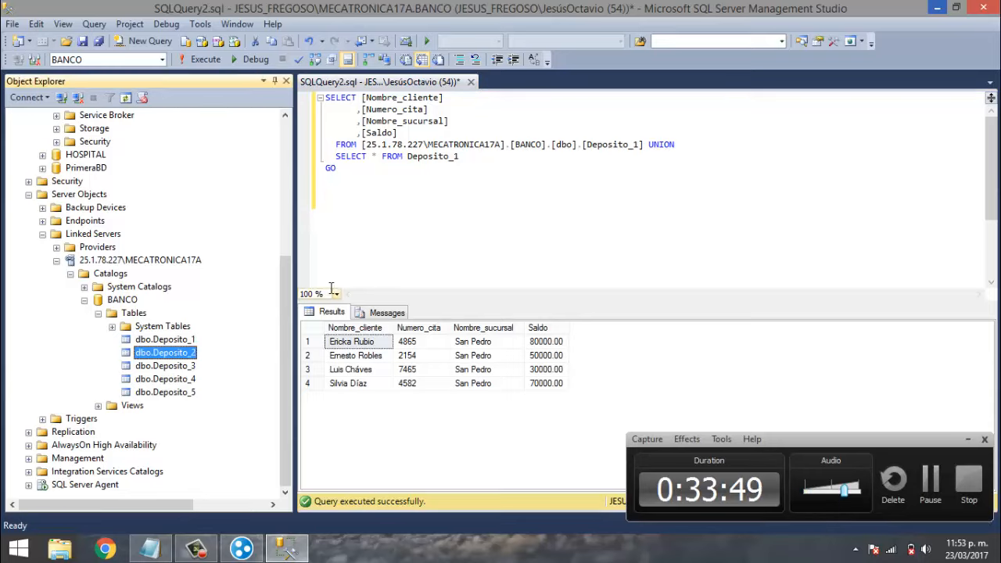
- Close the query window without saving, then exit SQL Server Management Studio
left_click(349, 256)
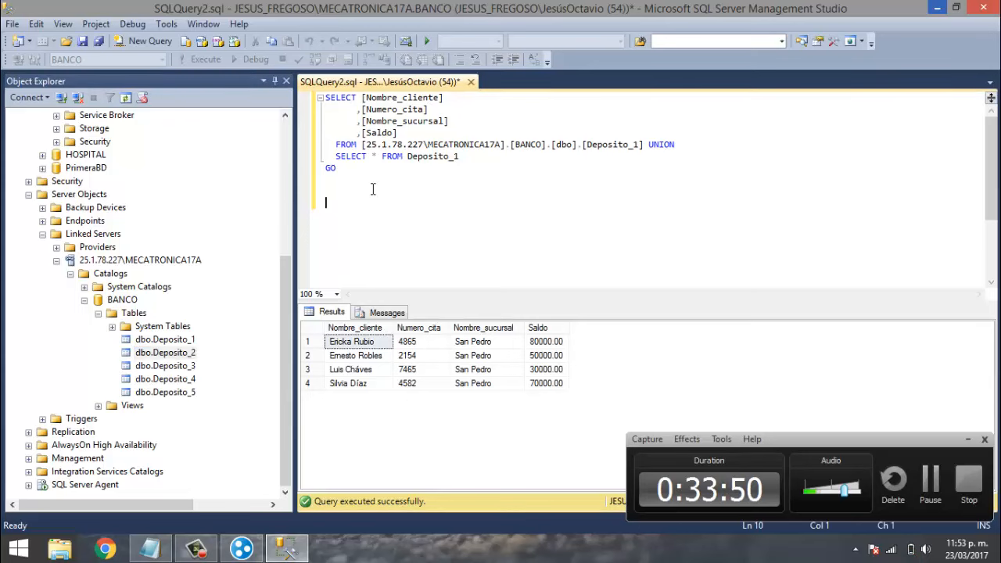
left_click(470, 82)
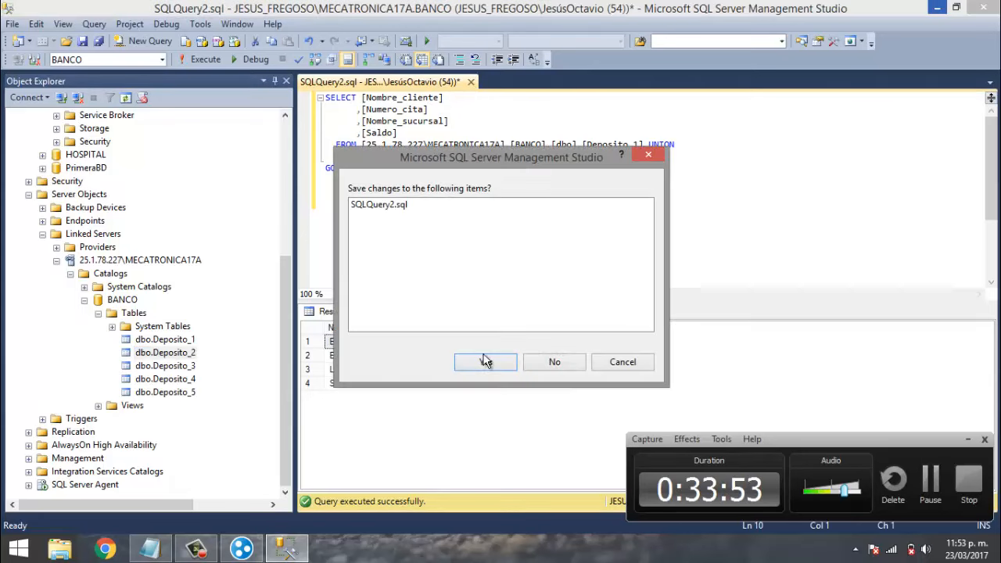
left_click(538, 362)
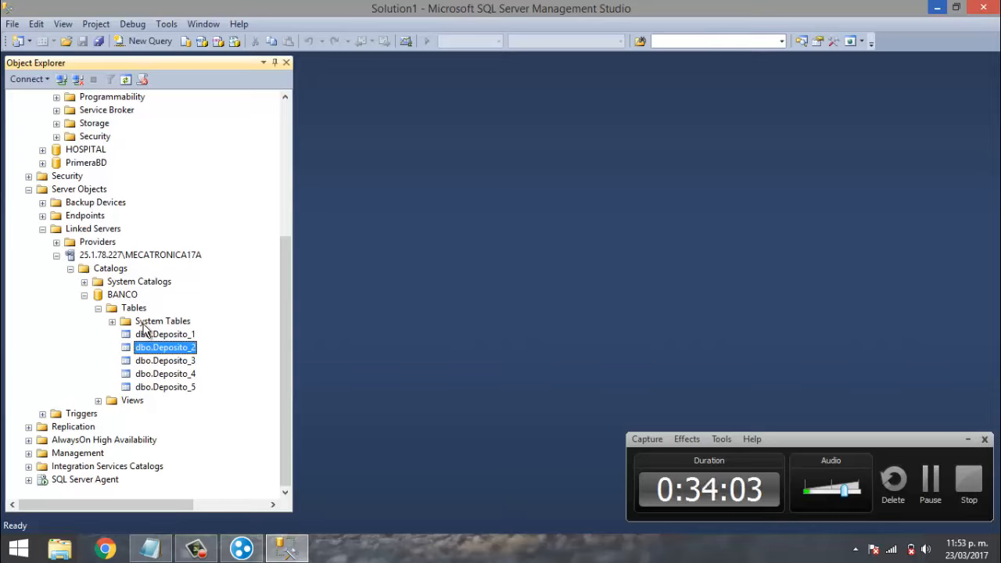
left_click_drag(281, 291, 283, 120)
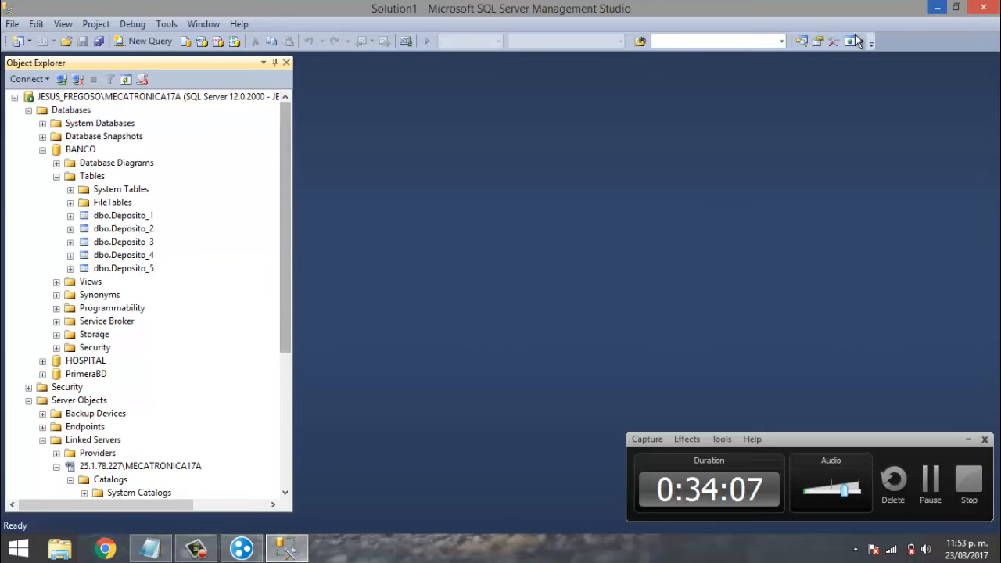
left_click(983, 8)
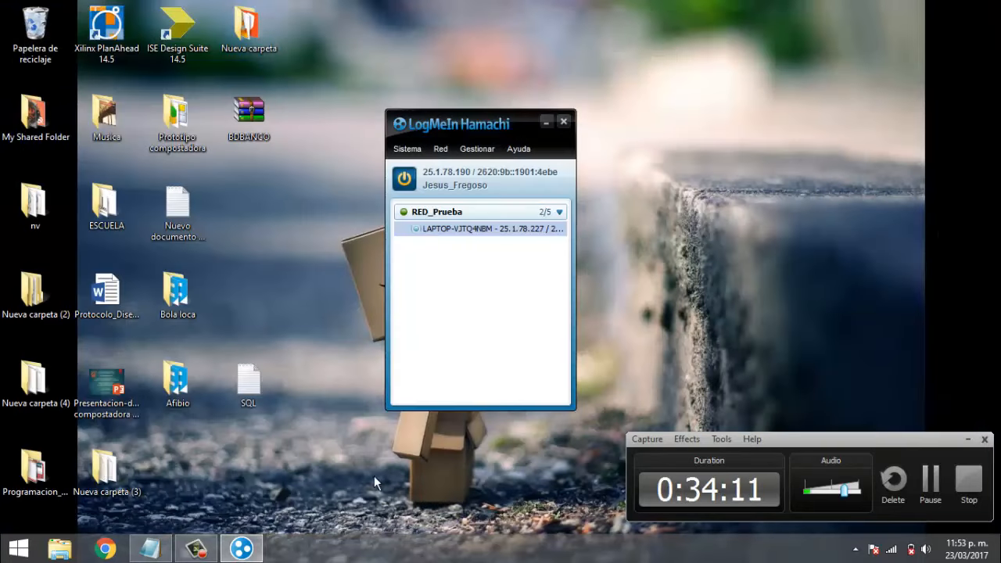